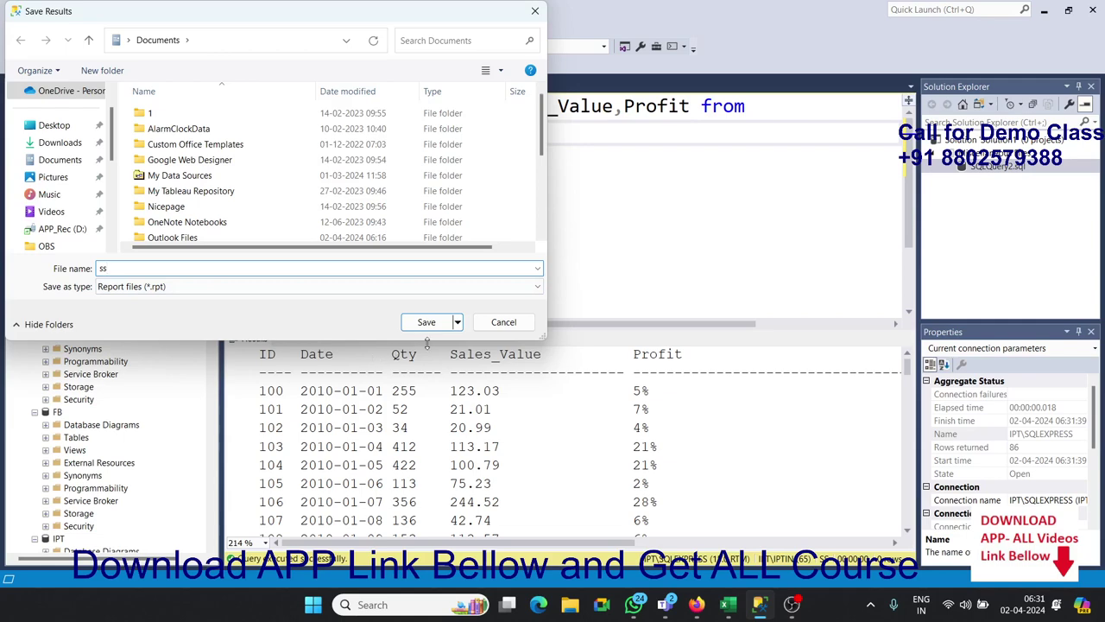
# Save the query results as report file ss in Documents and open it in Word with Unicode (UTF-8) encoding
pyautogui.click(426, 322)
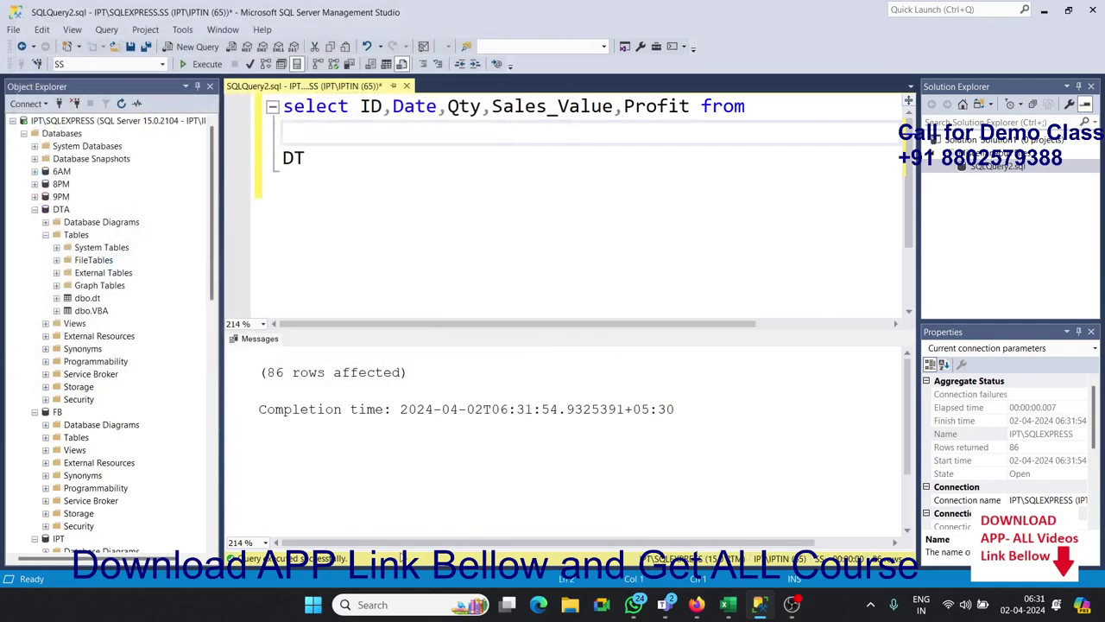
pyautogui.click(569, 604)
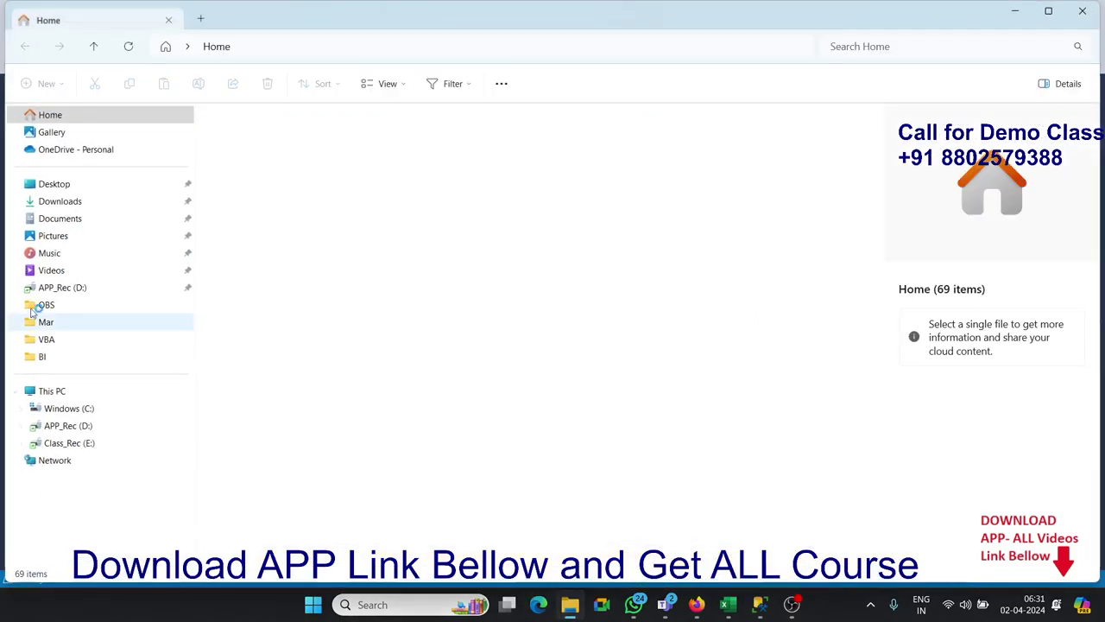
pyautogui.click(57, 218)
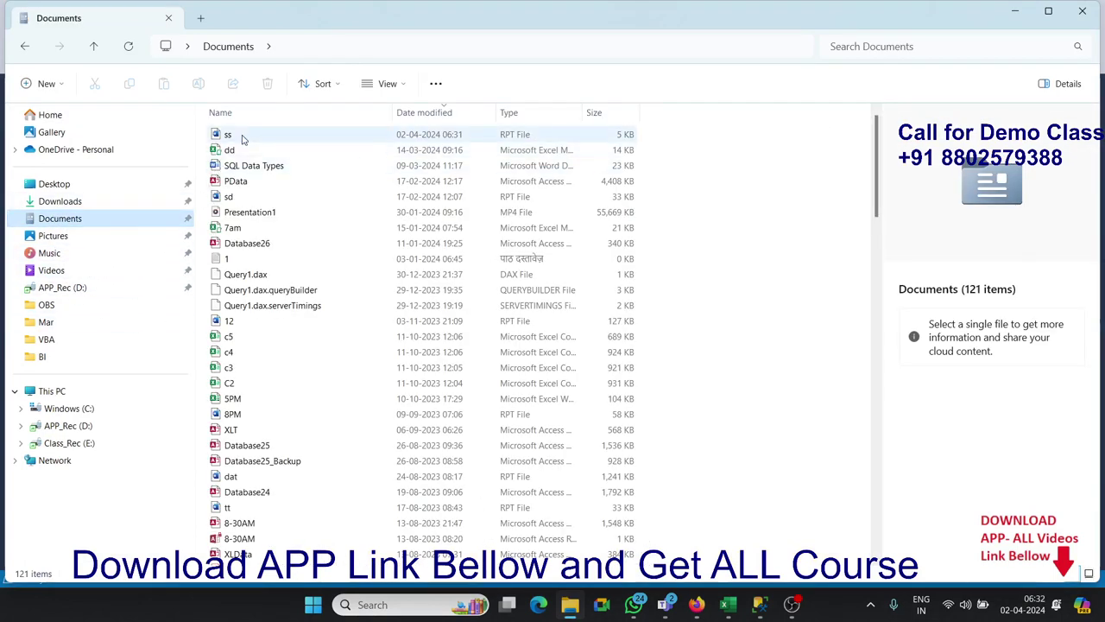
pyautogui.click(243, 137)
pyautogui.doubleClick(243, 136)
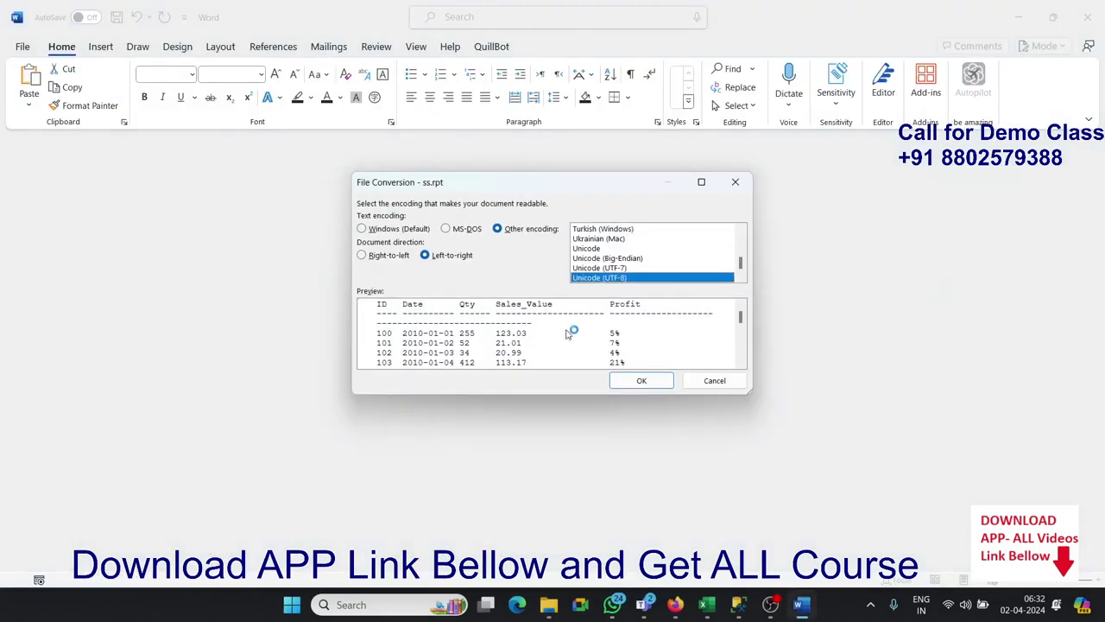
pyautogui.click(656, 383)
# Examine the exported rows in the ss report, close the document and return to SQL Server Management Studio
pyautogui.scroll(-3, 635, 378)
pyautogui.scroll(-15, 633, 378)
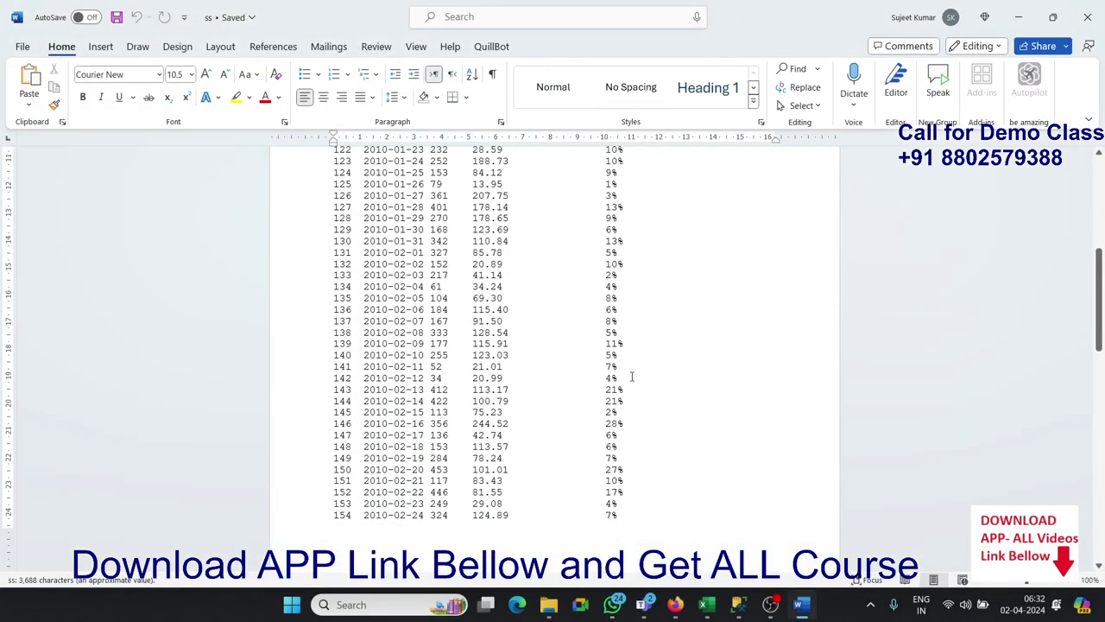
pyautogui.scroll(15, 631, 373)
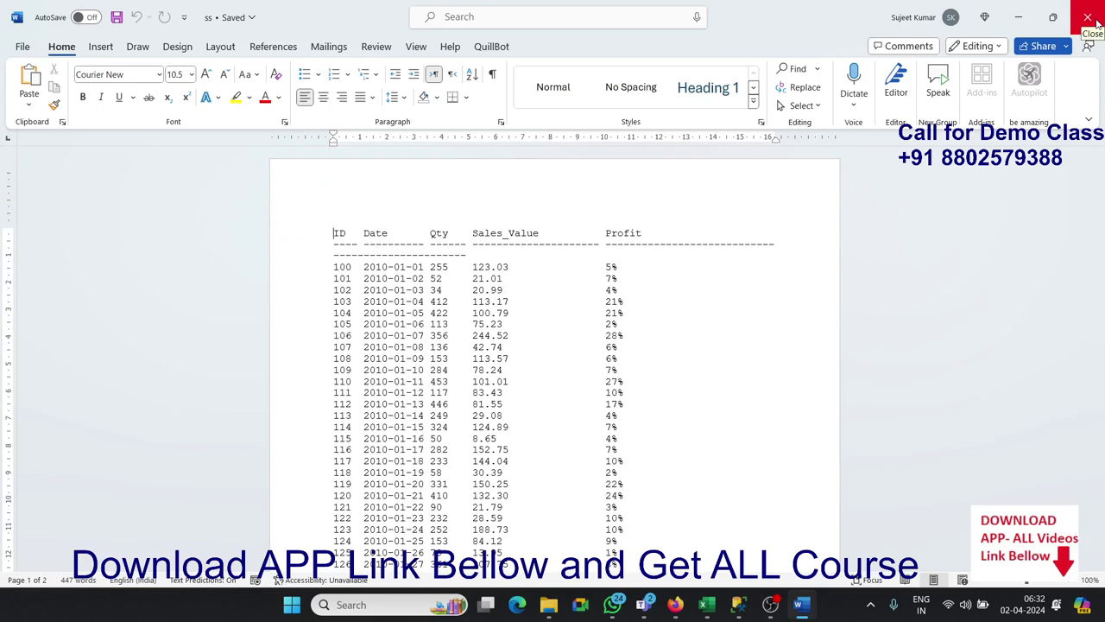
pyautogui.scroll(-6, 632, 249)
pyautogui.scroll(5, 631, 249)
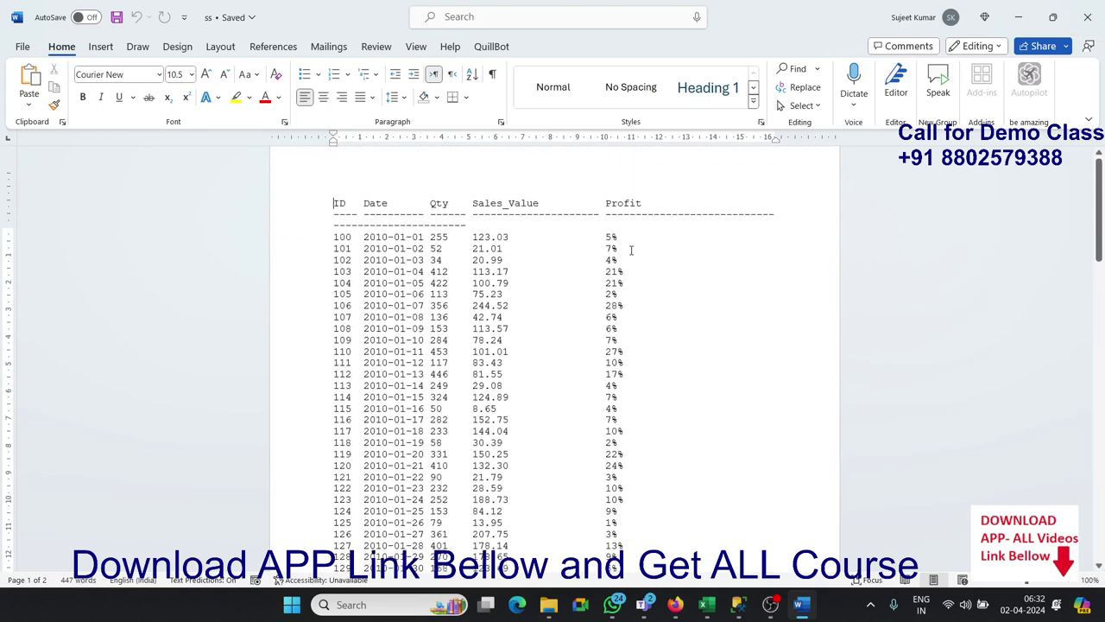
pyautogui.click(1089, 24)
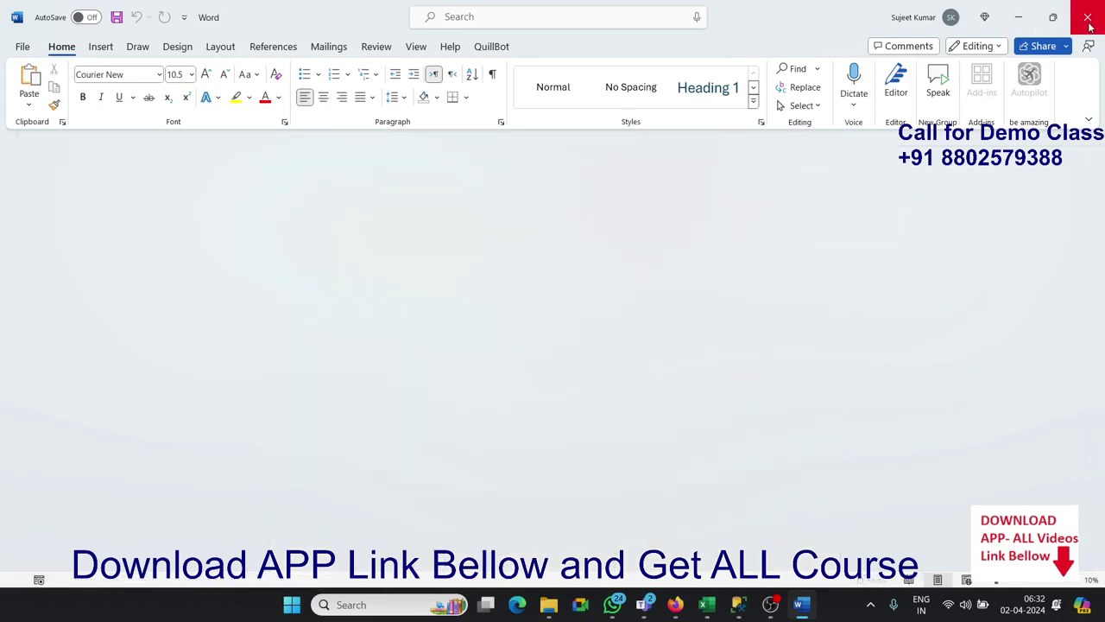
pyautogui.hotkey('alt', 'Tab')
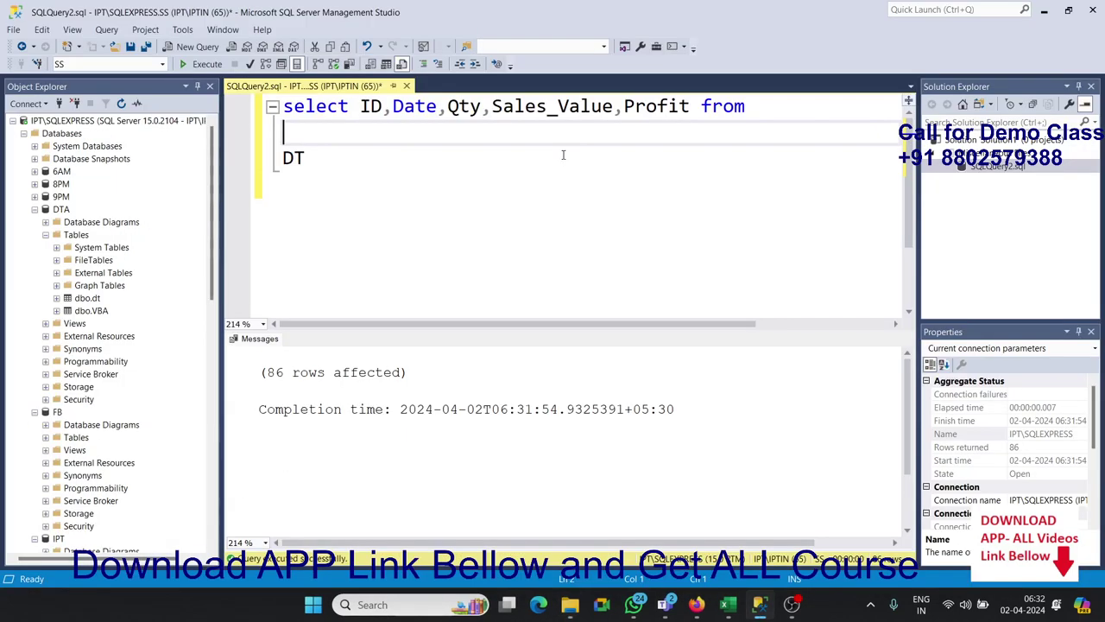
# Switch the query output to grid and run the select query on DT again
pyautogui.click(391, 69)
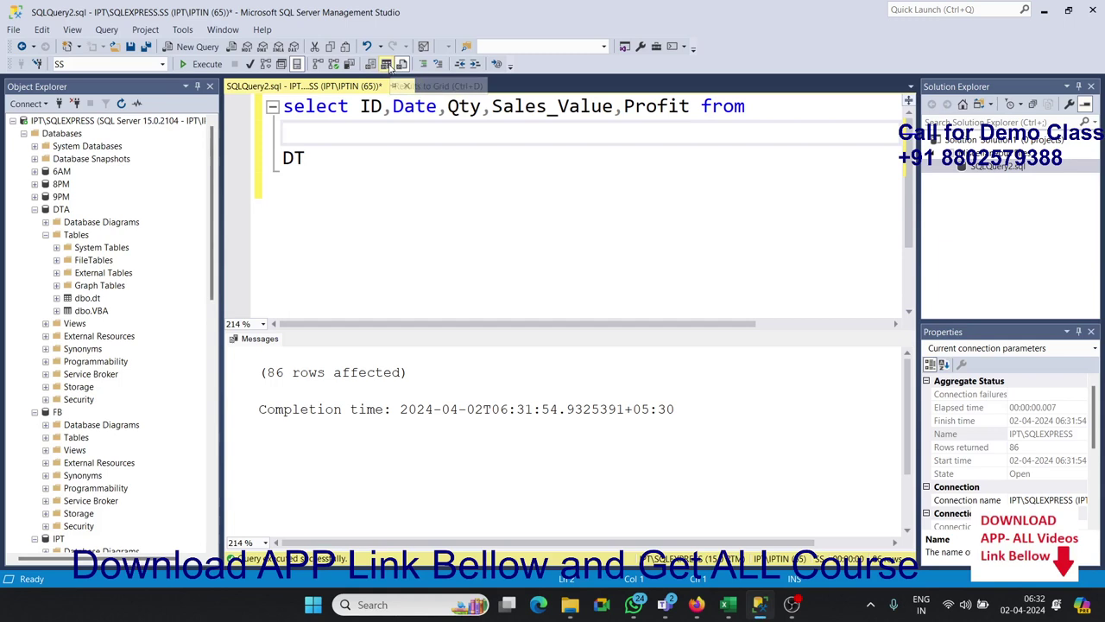
pyautogui.click(368, 155)
pyautogui.click(354, 140)
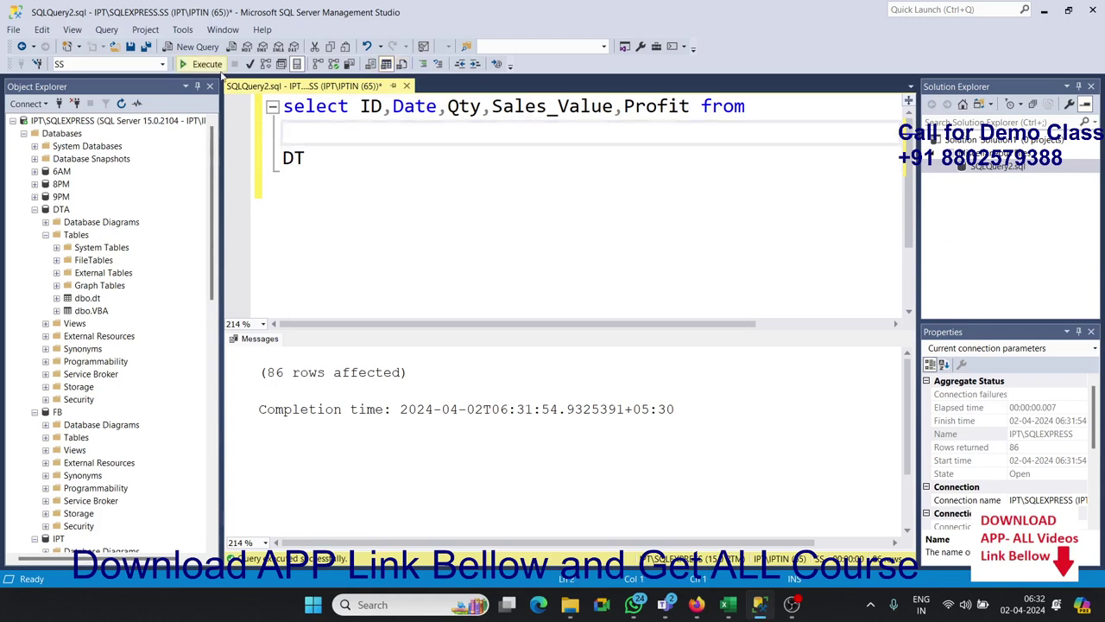
pyautogui.click(216, 69)
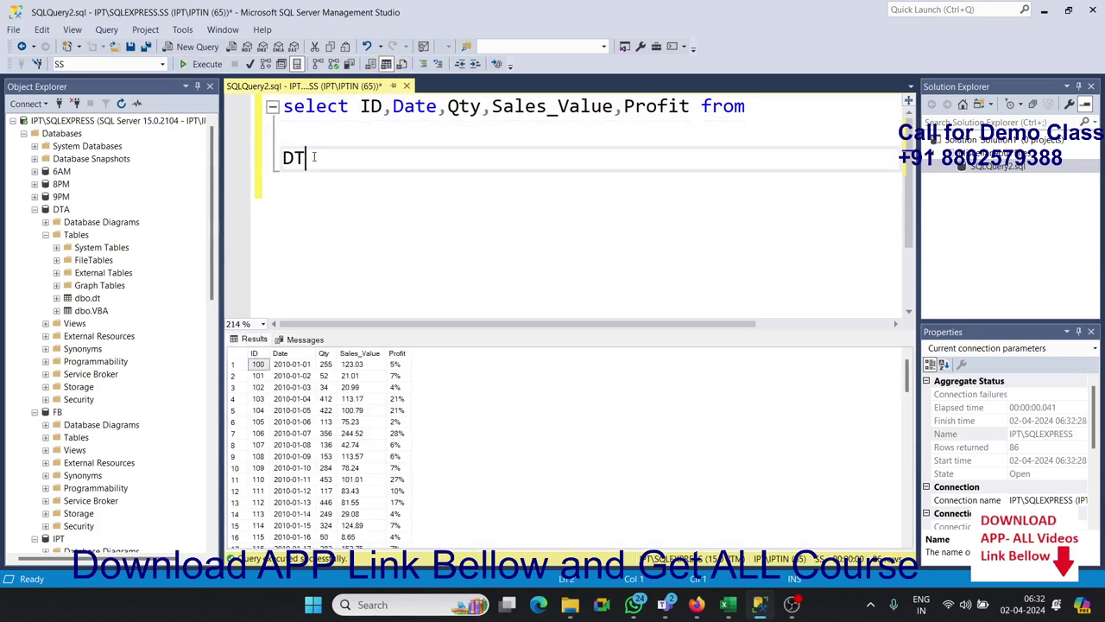
# Copy the full select statement from the query editor and start the Export Data wizard for the DTA database
pyautogui.moveTo(306, 158); pyautogui.dragTo(249, 113)
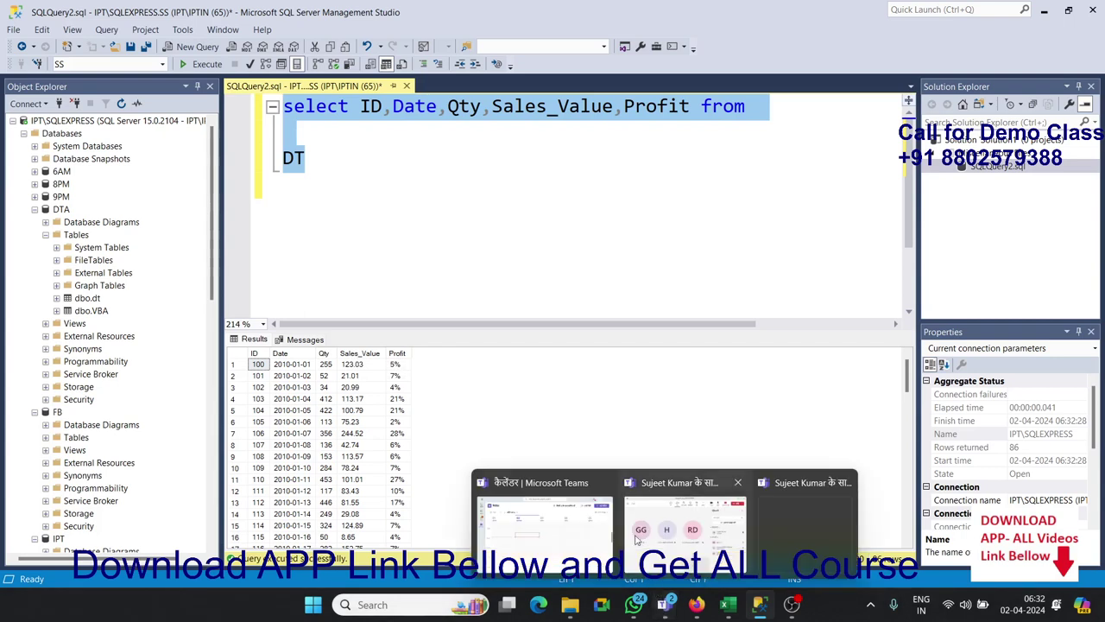
pyautogui.click(441, 207)
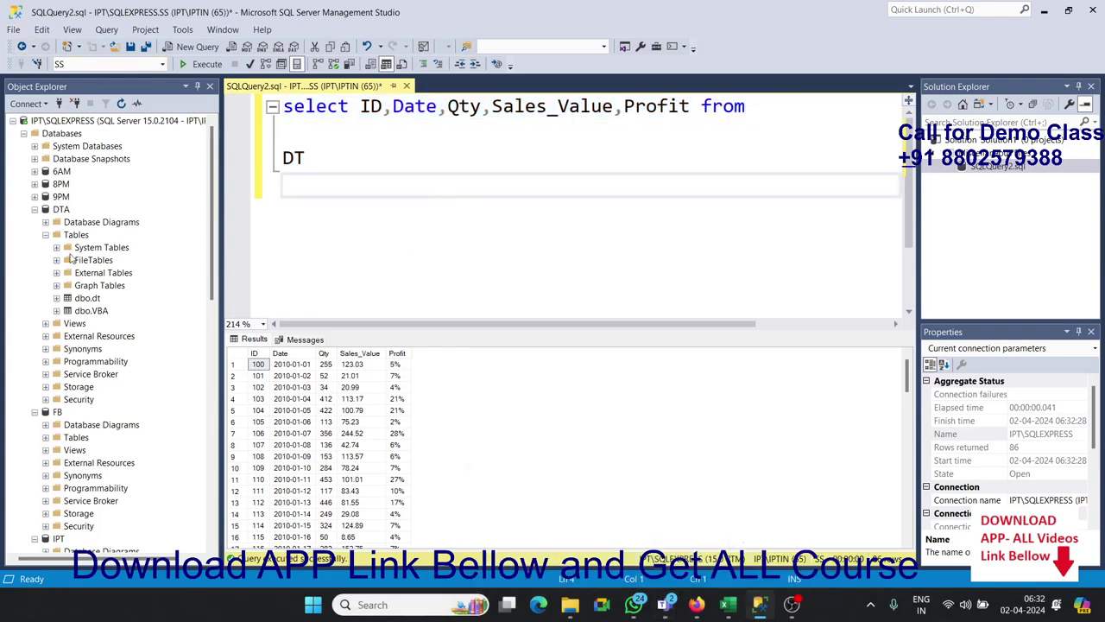
pyautogui.rightClick(60, 210)
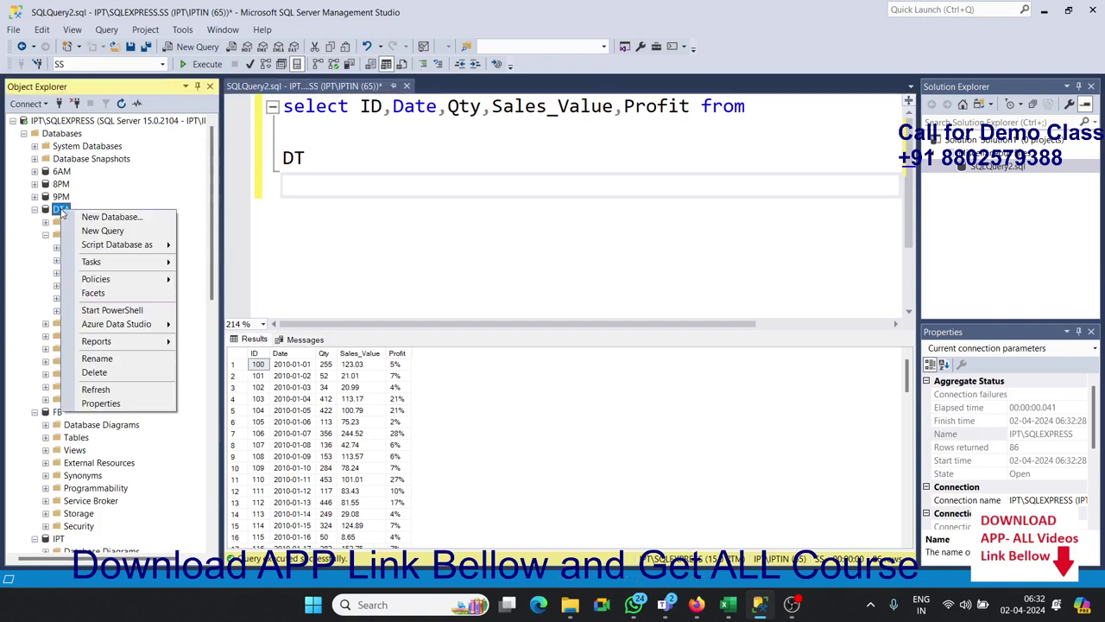
pyautogui.moveTo(104, 262)
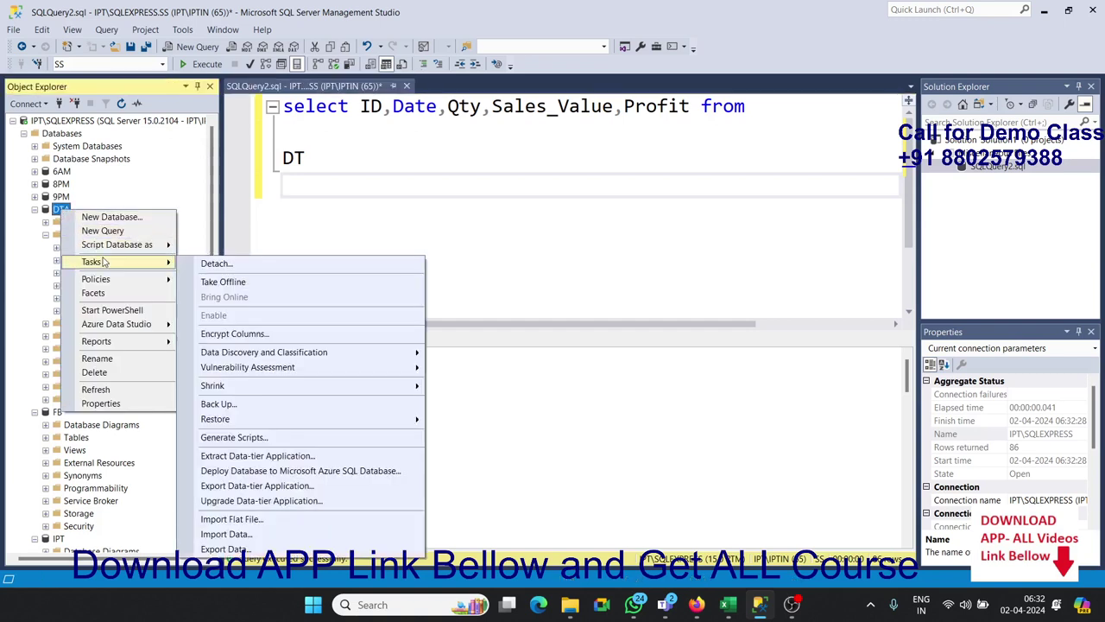
pyautogui.click(258, 551)
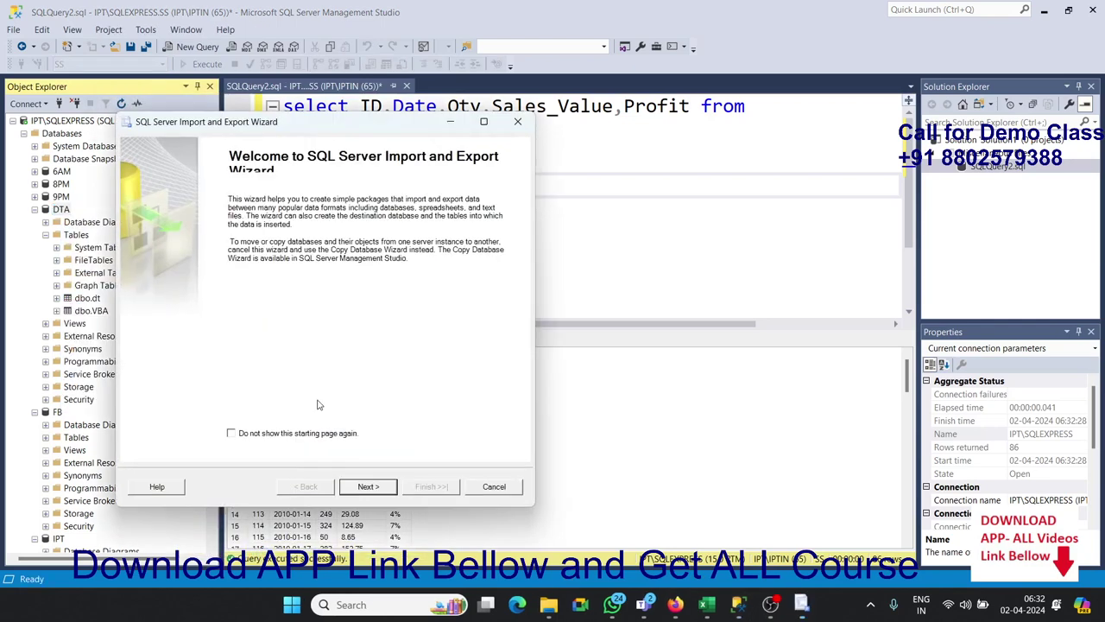
pyautogui.click(367, 486)
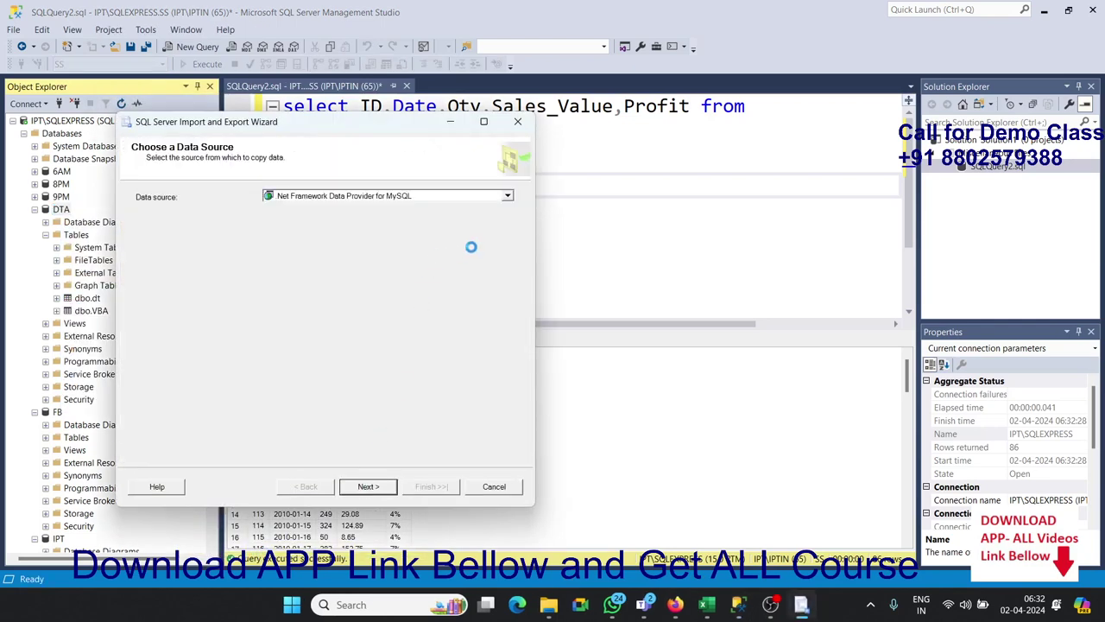
# Set SQL Server Native Client 11.0 as the export's data source, keeping the DTA database and Windows Authentication
pyautogui.click(509, 198)
pyautogui.scroll(-1, 468, 268)
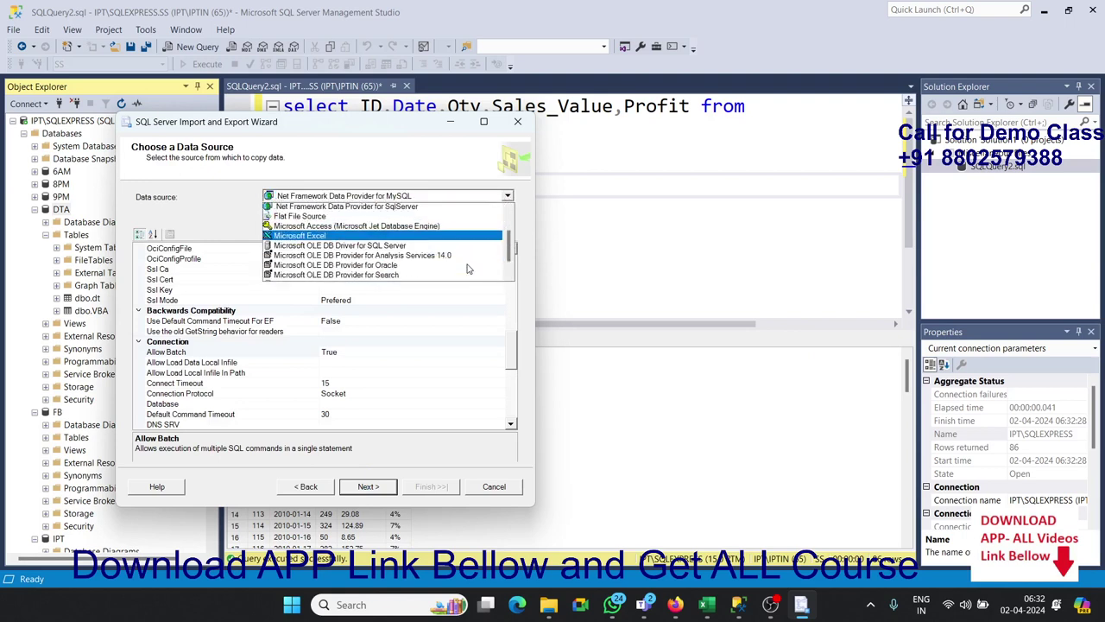
pyautogui.scroll(-1, 467, 268)
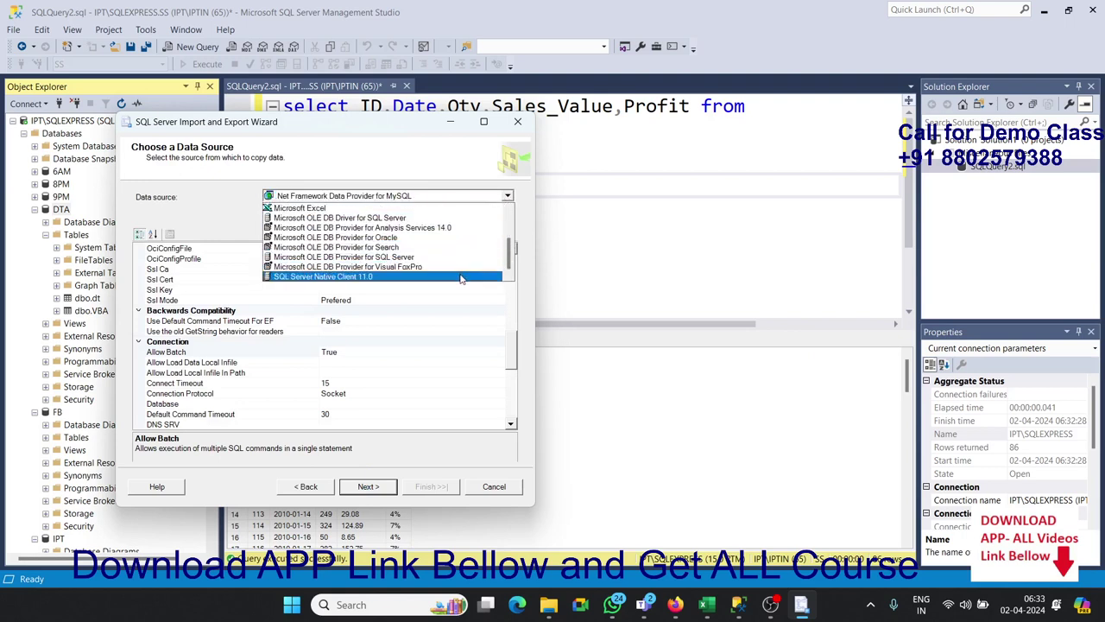
pyautogui.click(461, 277)
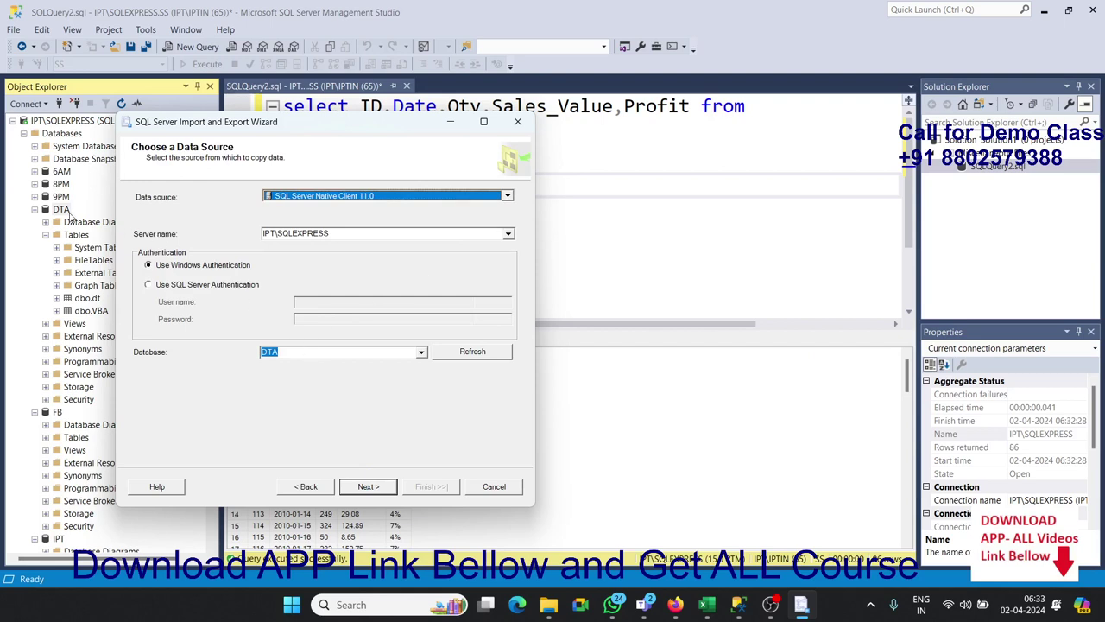
pyautogui.click(368, 486)
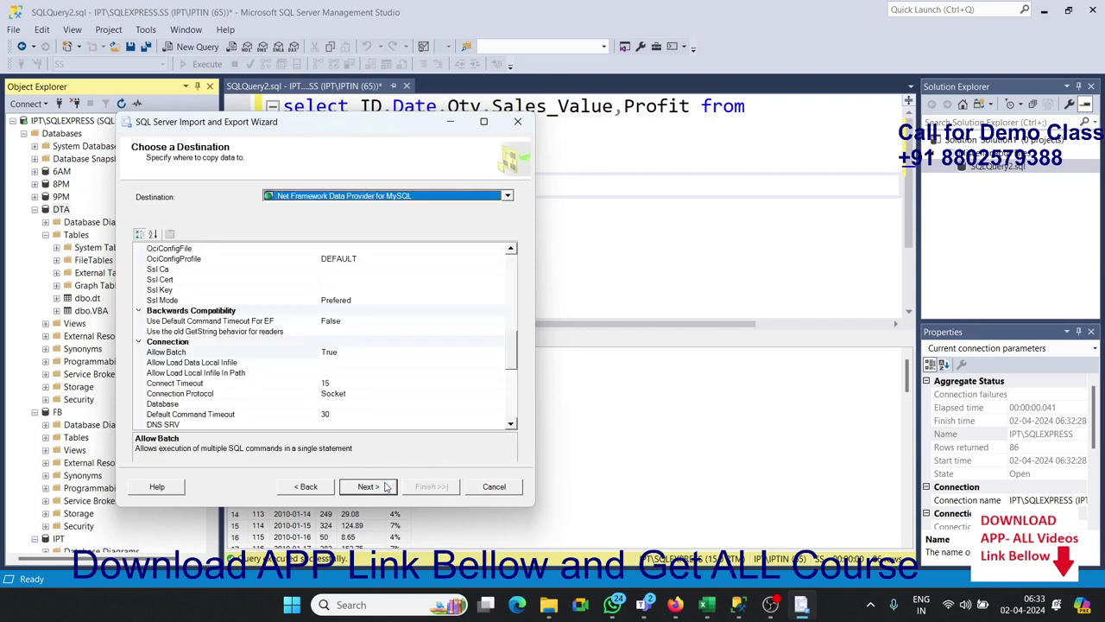
# Set the export destination to Microsoft Excel, using the DSQL workbook on the APP_Rec (D:) drive
pyautogui.click(368, 200)
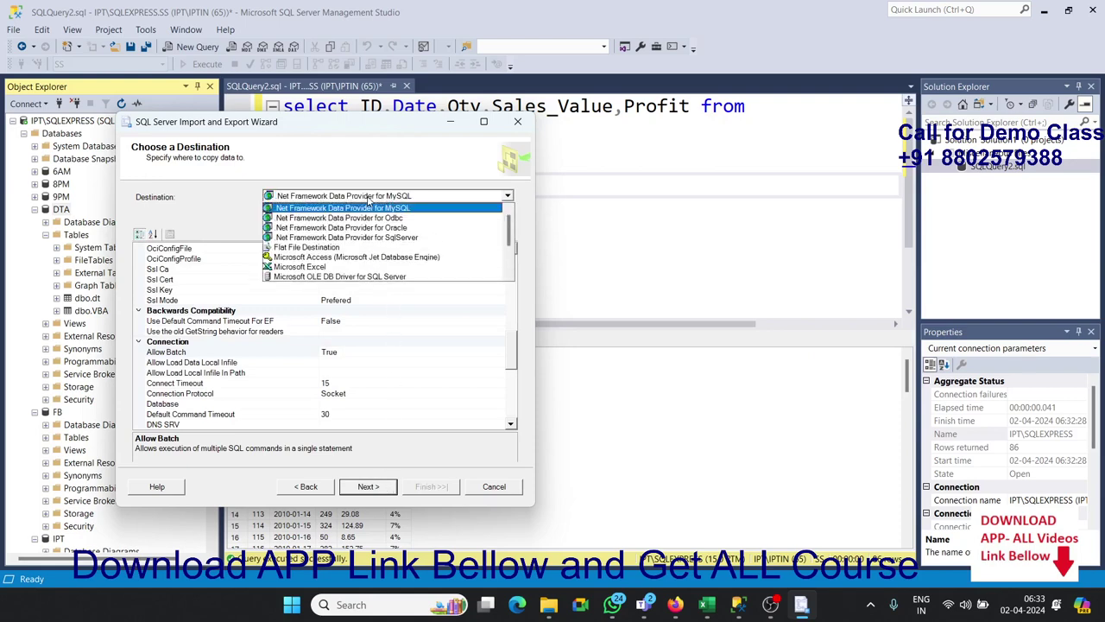
pyautogui.click(335, 268)
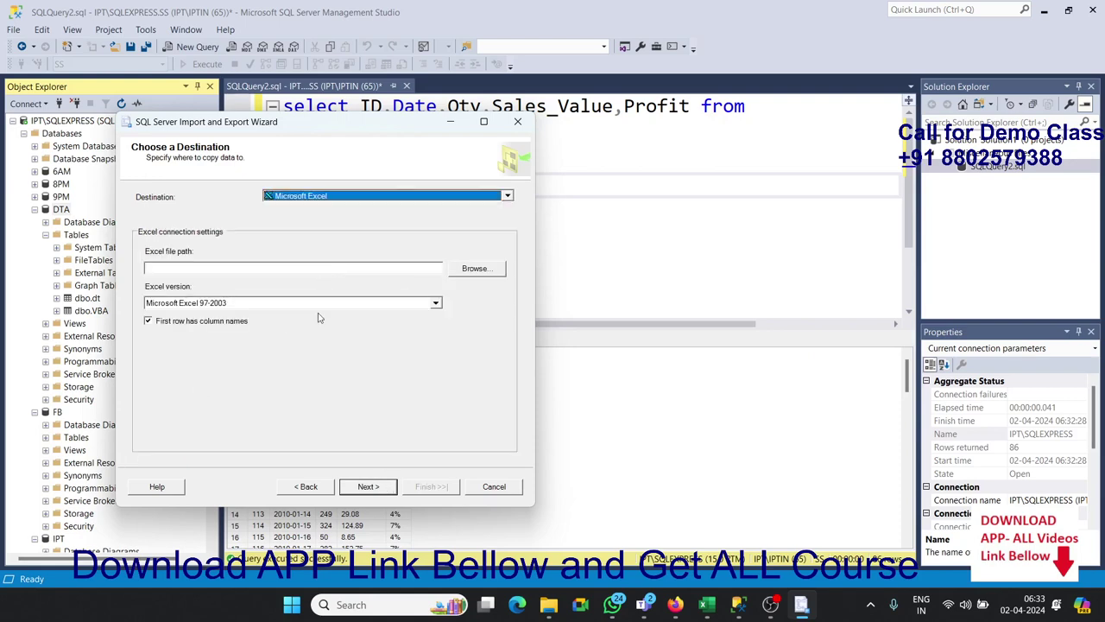
pyautogui.click(468, 275)
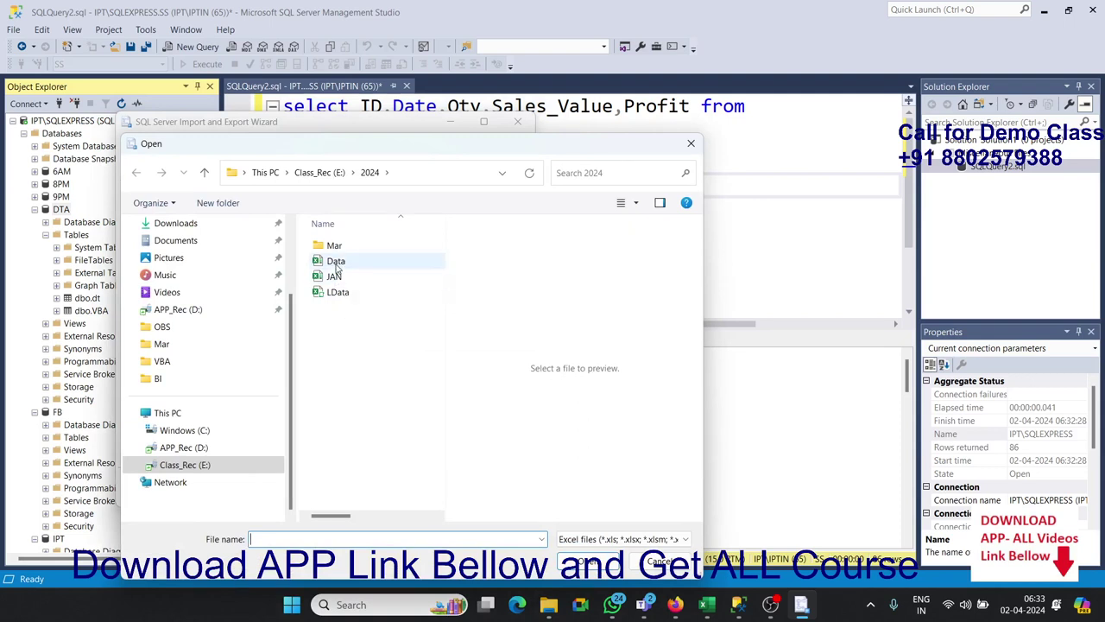
pyautogui.click(202, 448)
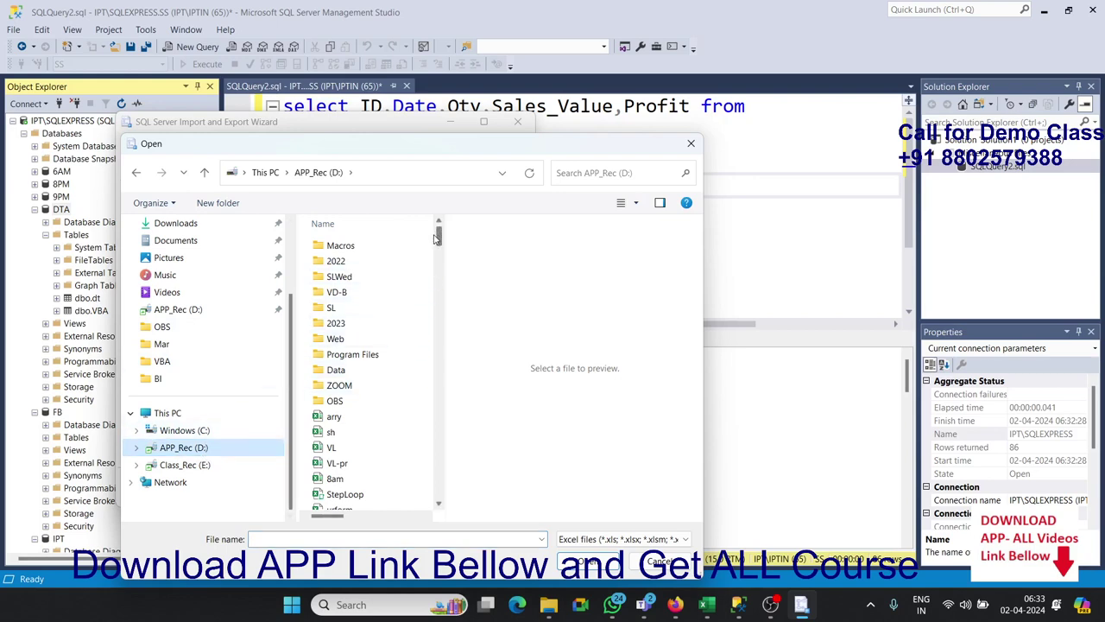
pyautogui.moveTo(438, 236); pyautogui.dragTo(443, 500)
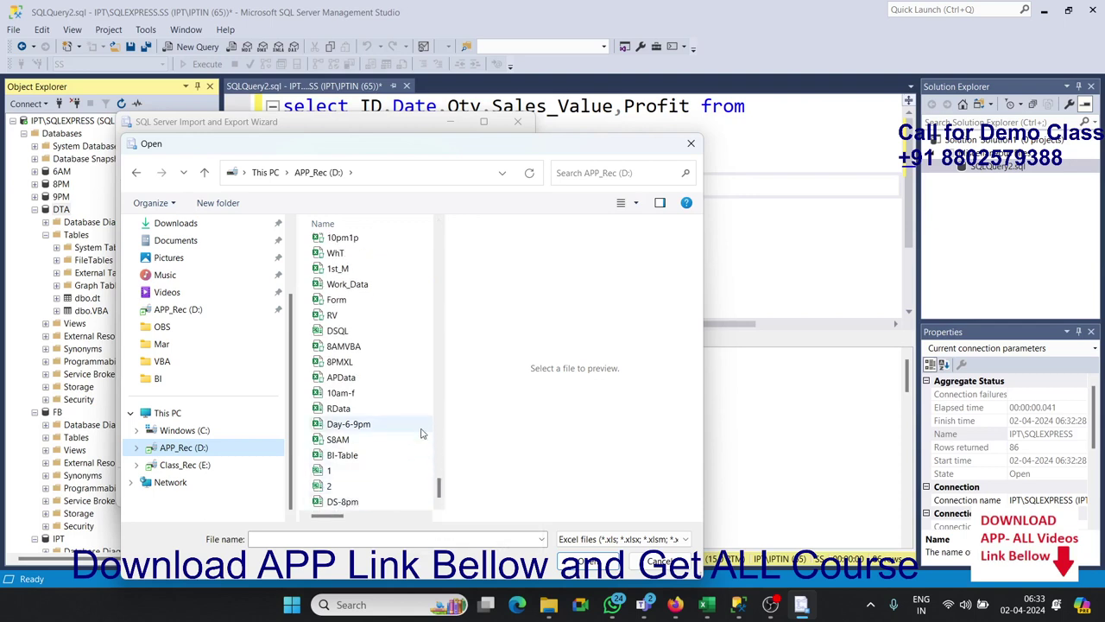
pyautogui.click(438, 225)
pyautogui.click(438, 225)
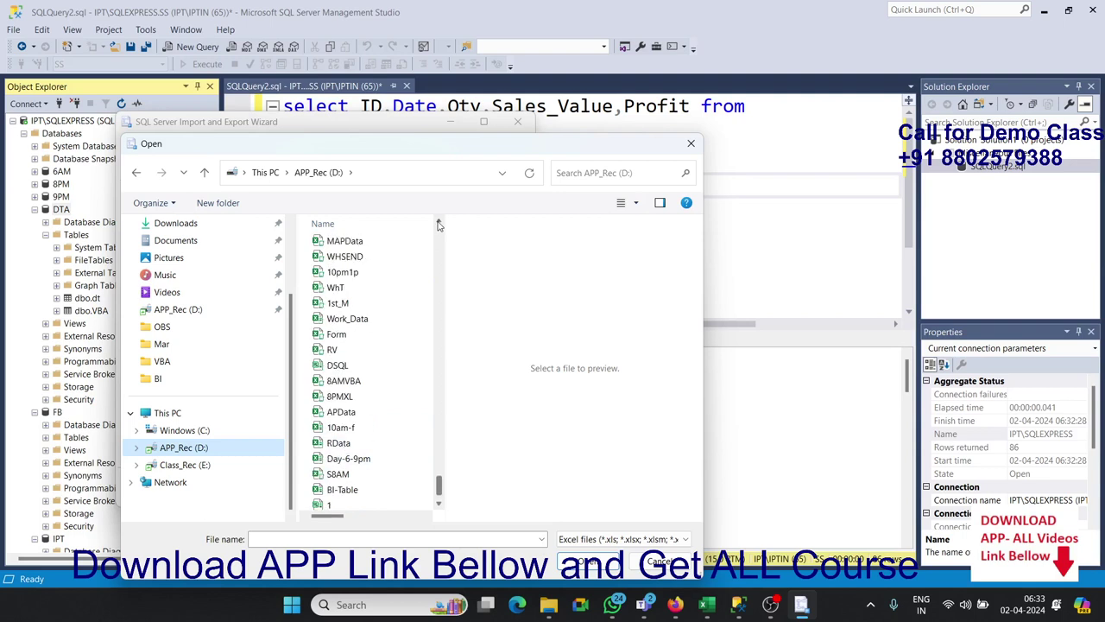
pyautogui.click(337, 366)
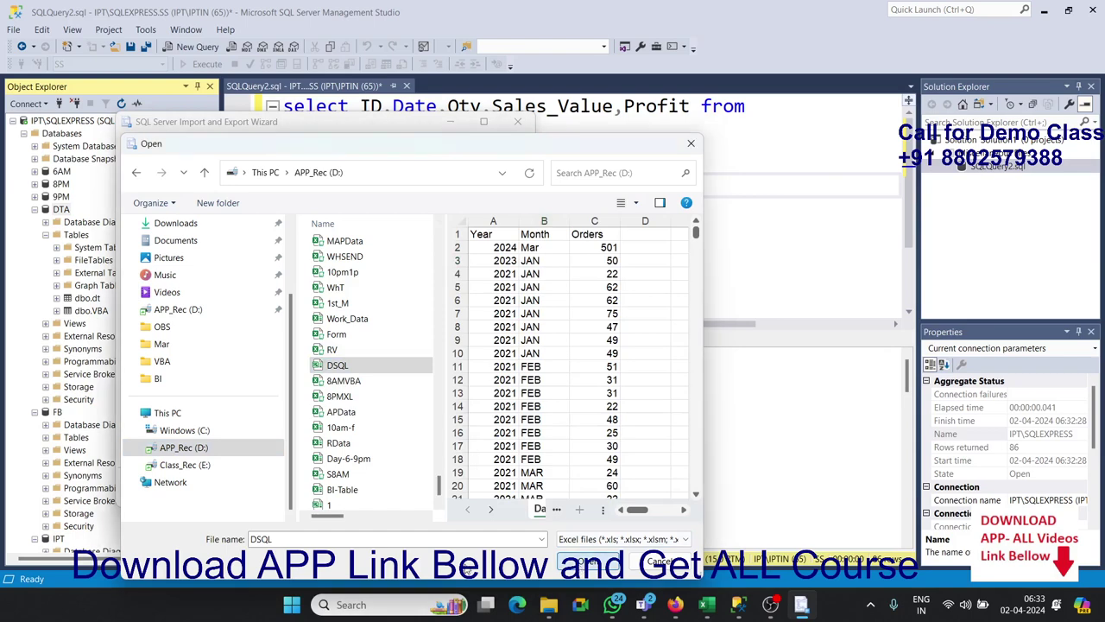
pyautogui.click(584, 562)
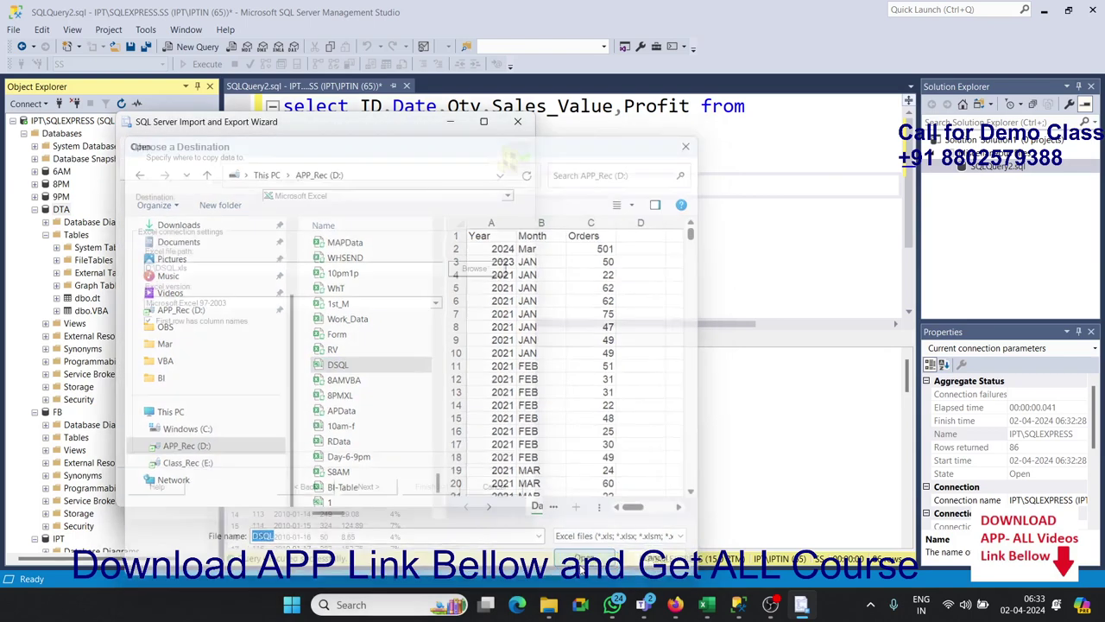
pyautogui.click(366, 487)
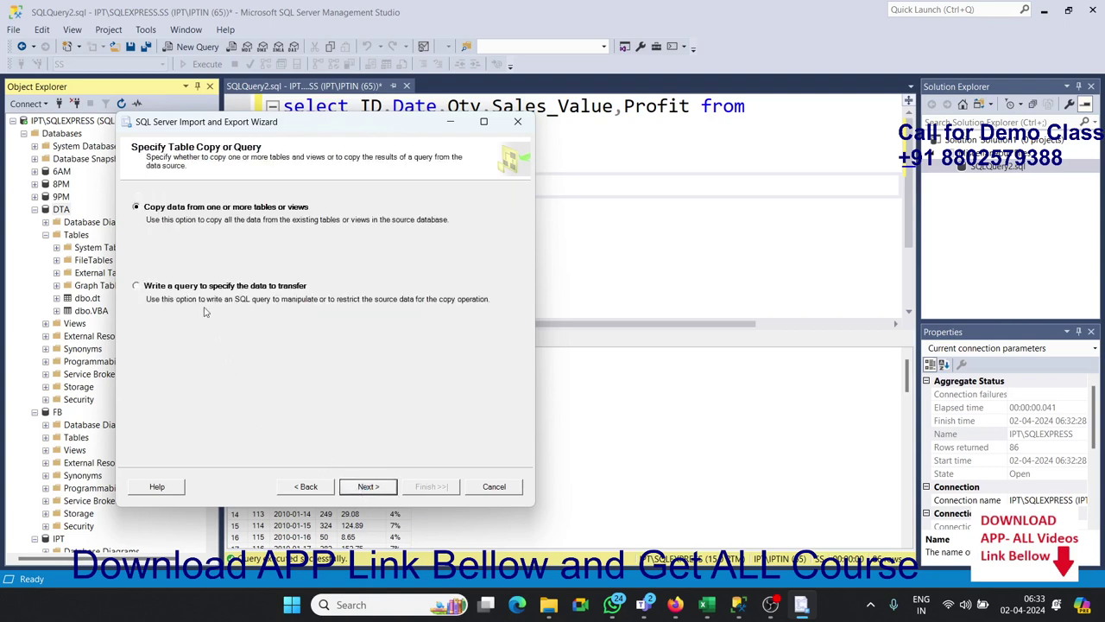
# Choose to write a query for the transfer, enter "select ID,Date,Qty,Sales_Value,Profit from DT", and try to continue
pyautogui.click(369, 487)
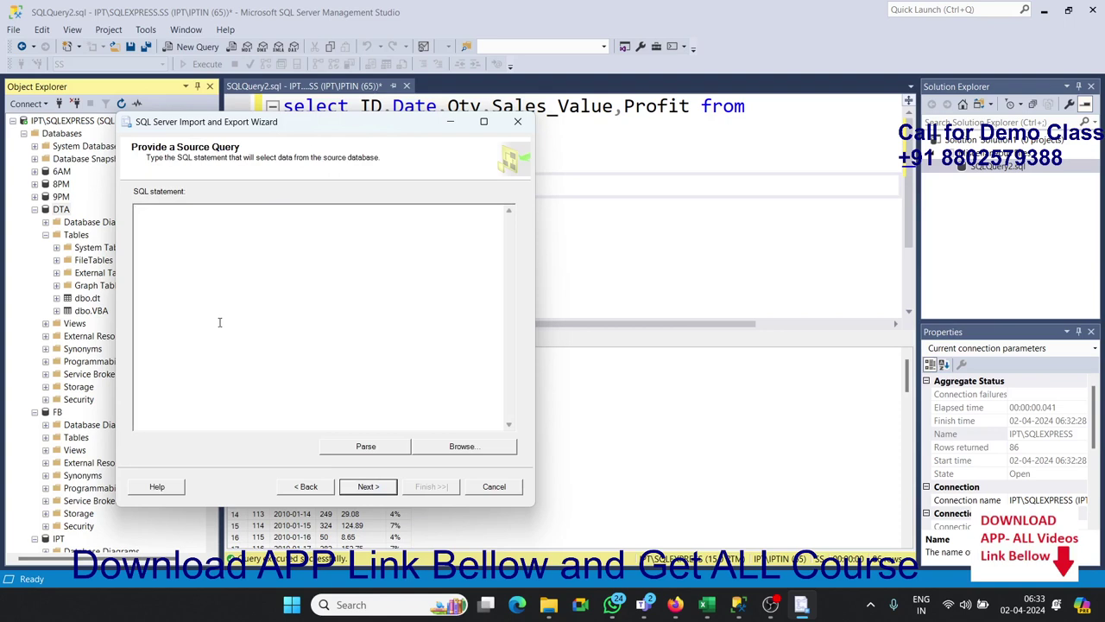
pyautogui.write('select ID,Date,Qty,Sales_Value,Profit from  DT')
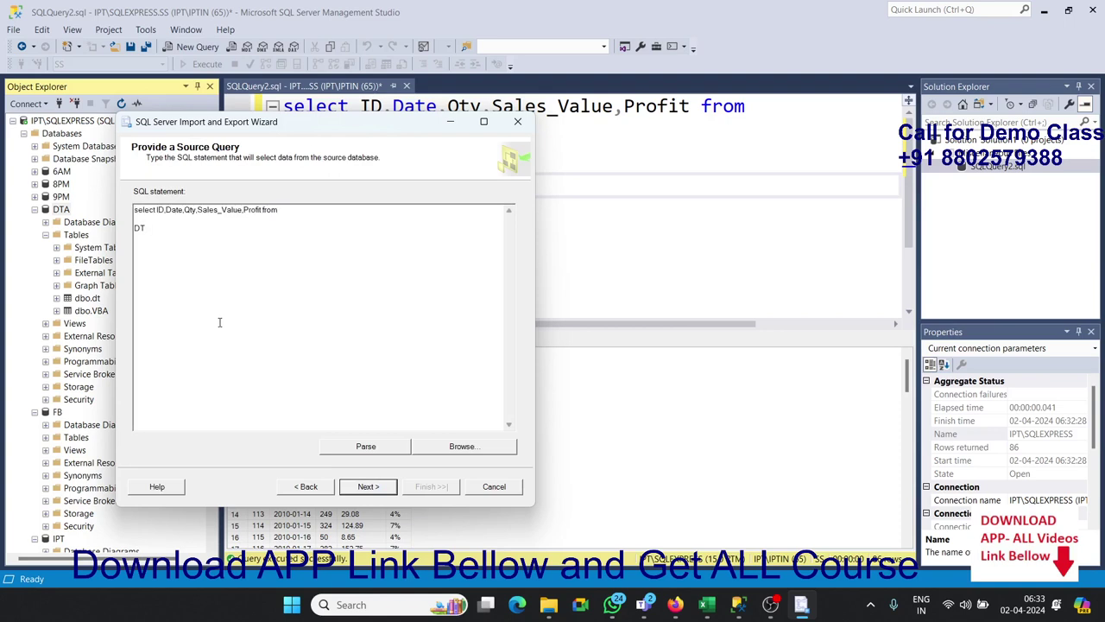
pyautogui.click(366, 488)
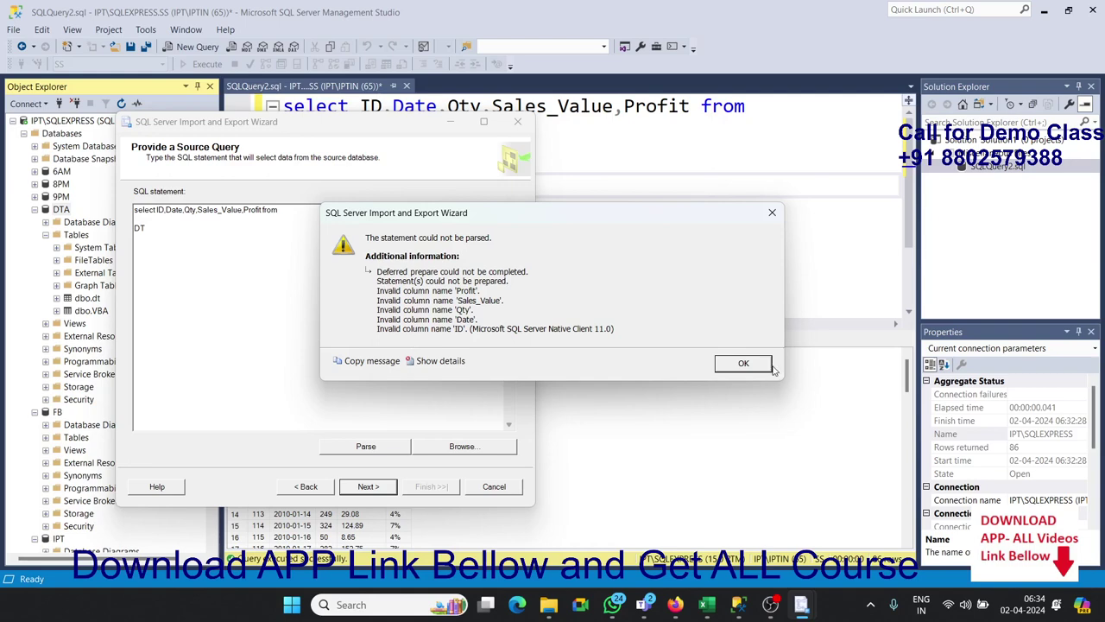
pyautogui.click(744, 363)
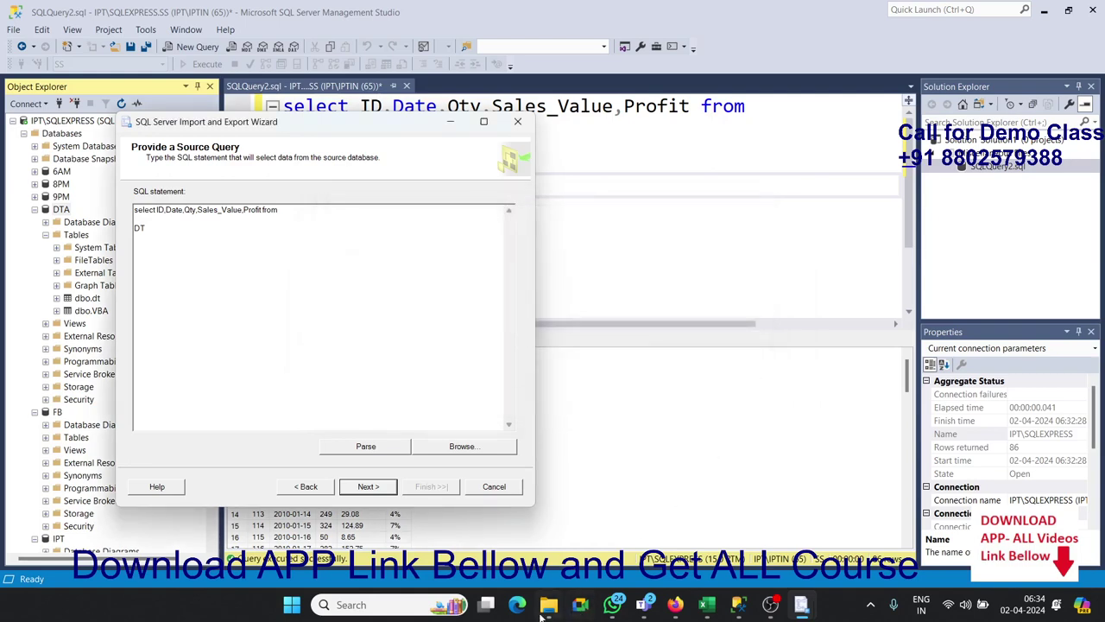
# Switch to File Explorer and browse to the APP_Rec (D:) drive
pyautogui.click(549, 606)
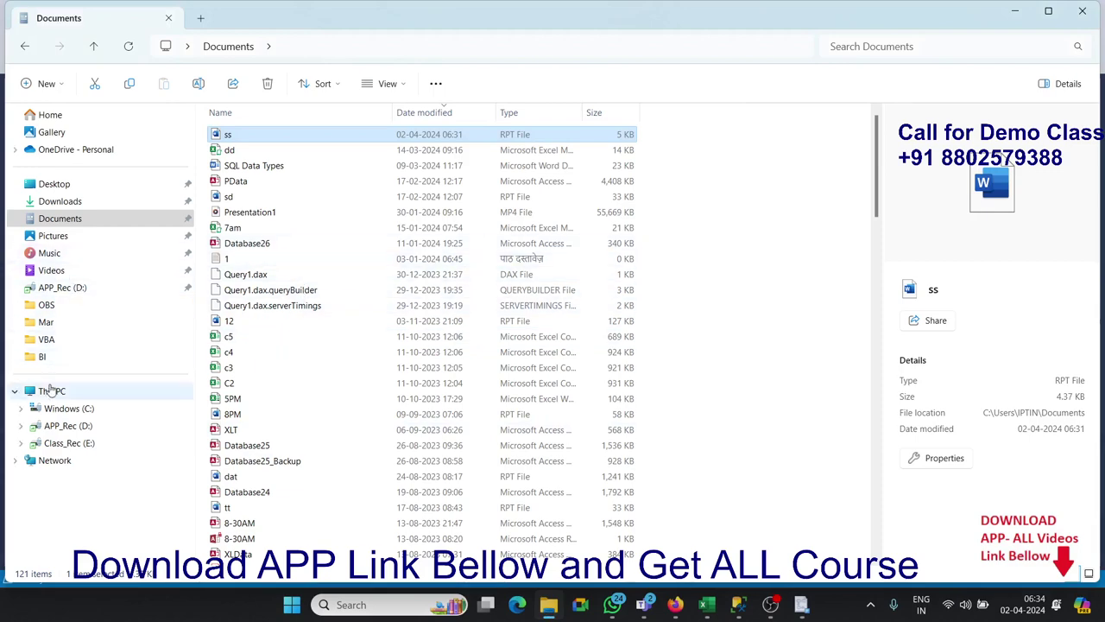
pyautogui.click(66, 443)
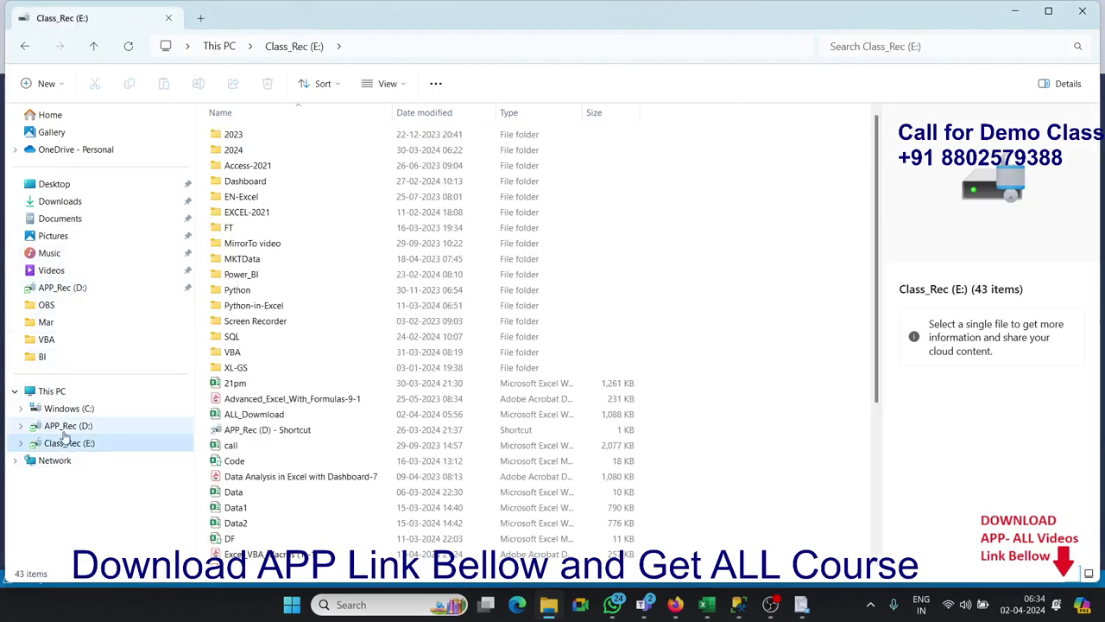
pyautogui.click(66, 428)
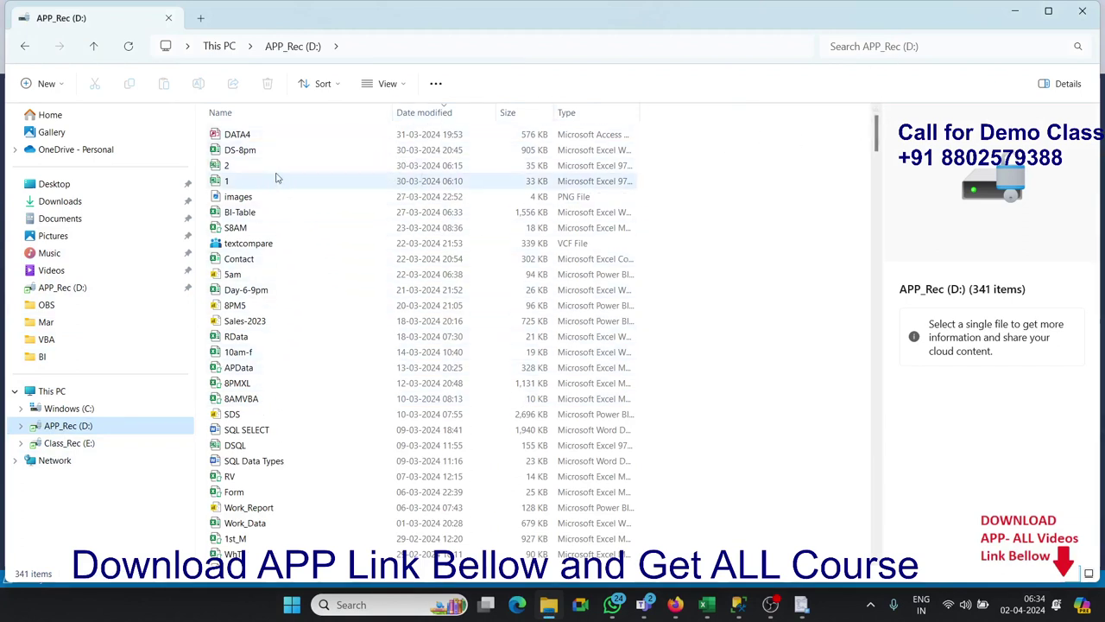
# Try to open the DSQL workbook from the APP_Rec (D:) drive in Excel
pyautogui.click(238, 445)
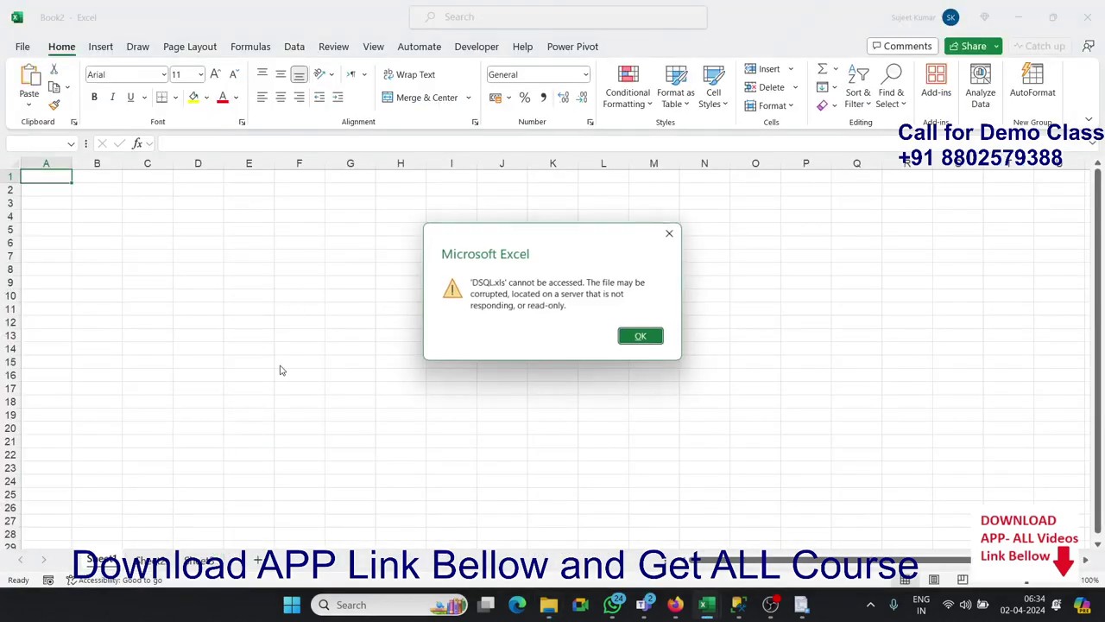
pyautogui.click(641, 336)
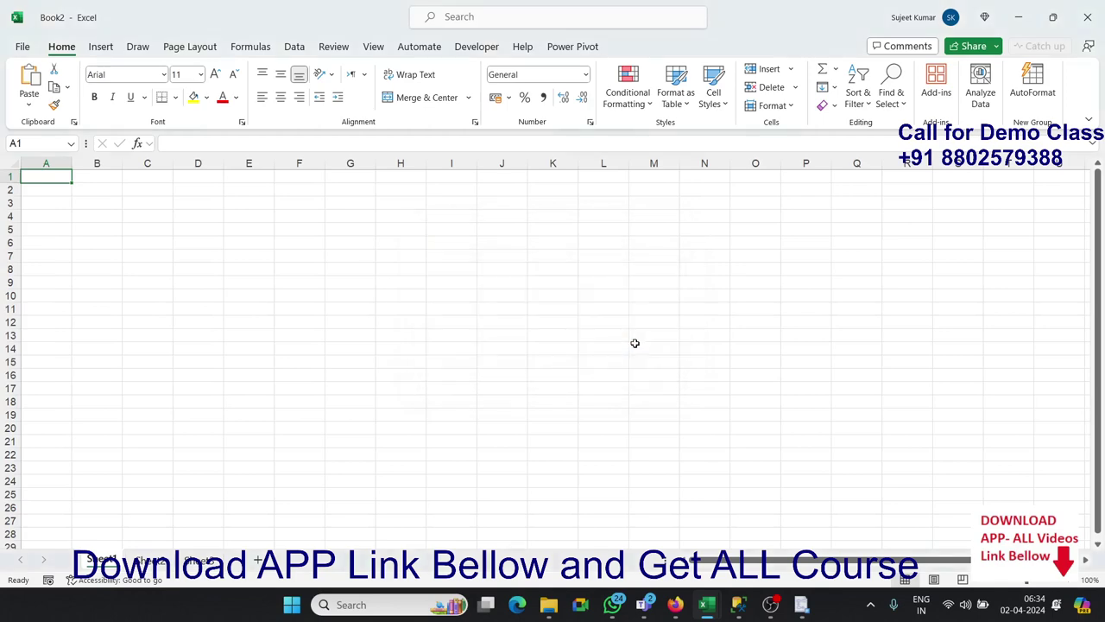
pyautogui.click(323, 343)
pyautogui.hotkey('alt', 'Tab')
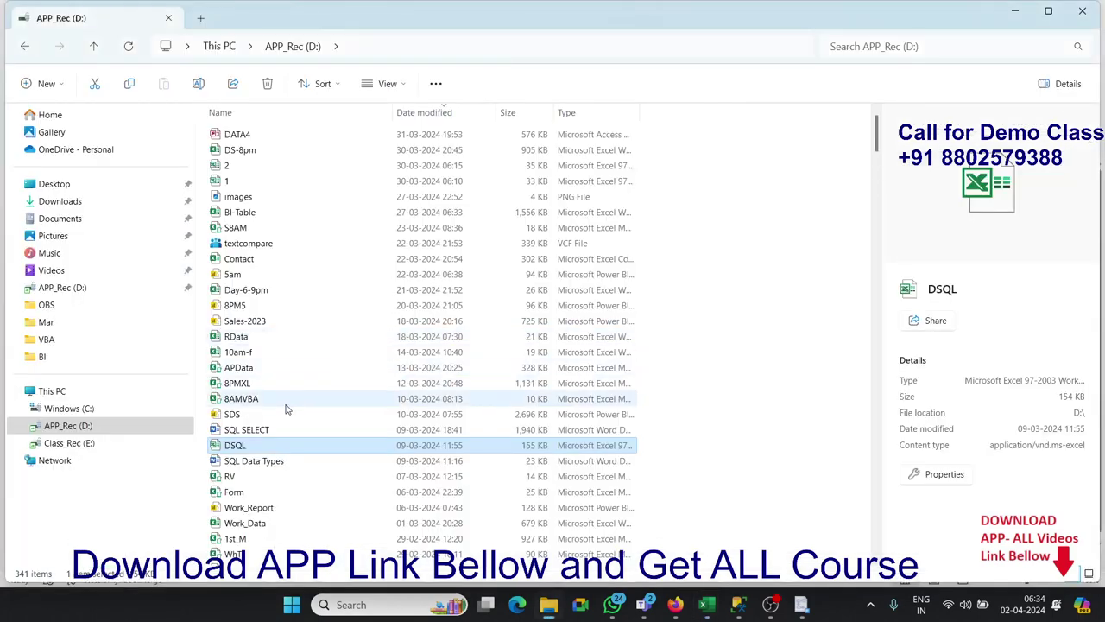
pyautogui.hotkey('alt', 'Tab')
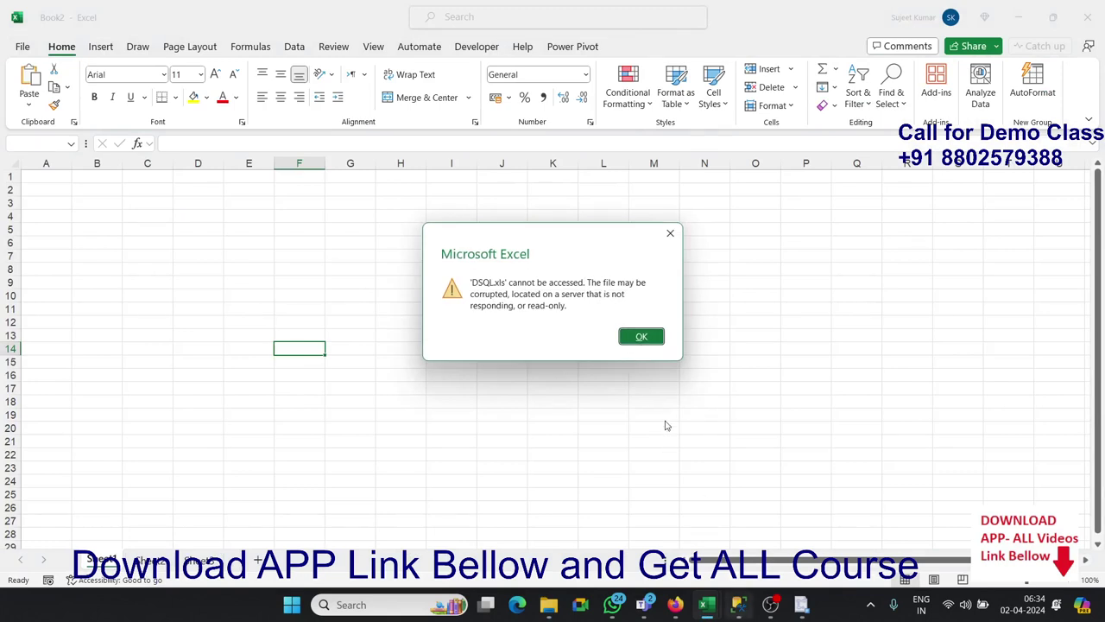
pyautogui.click(654, 339)
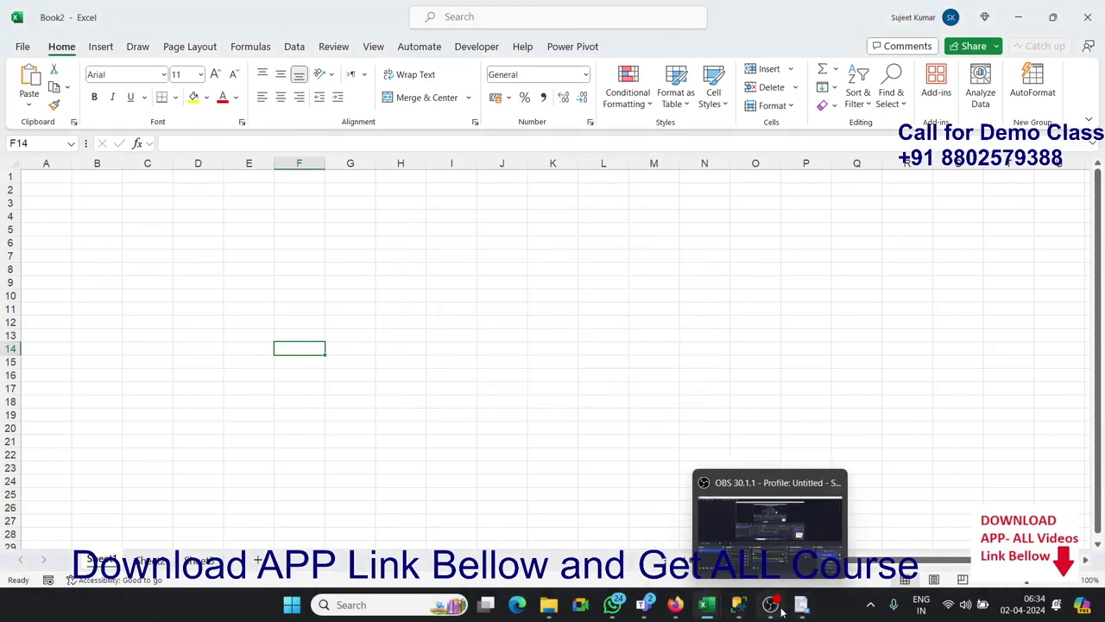
# Return to the SQL Server Import and Export Wizard and exit it without running the export
pyautogui.click(802, 607)
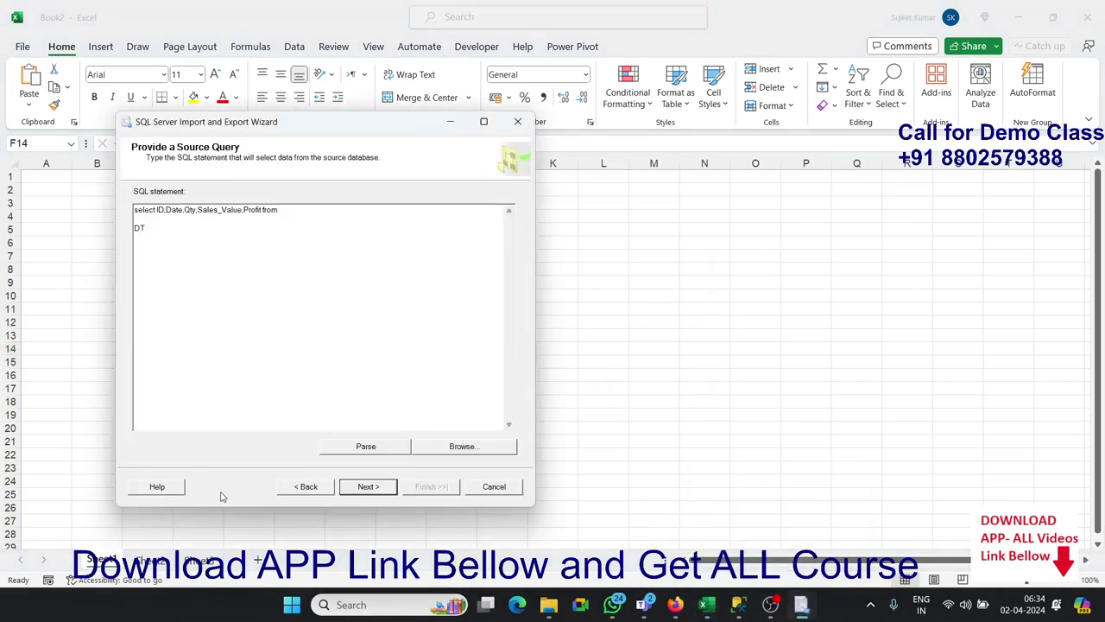
pyautogui.click(316, 492)
pyautogui.click(316, 494)
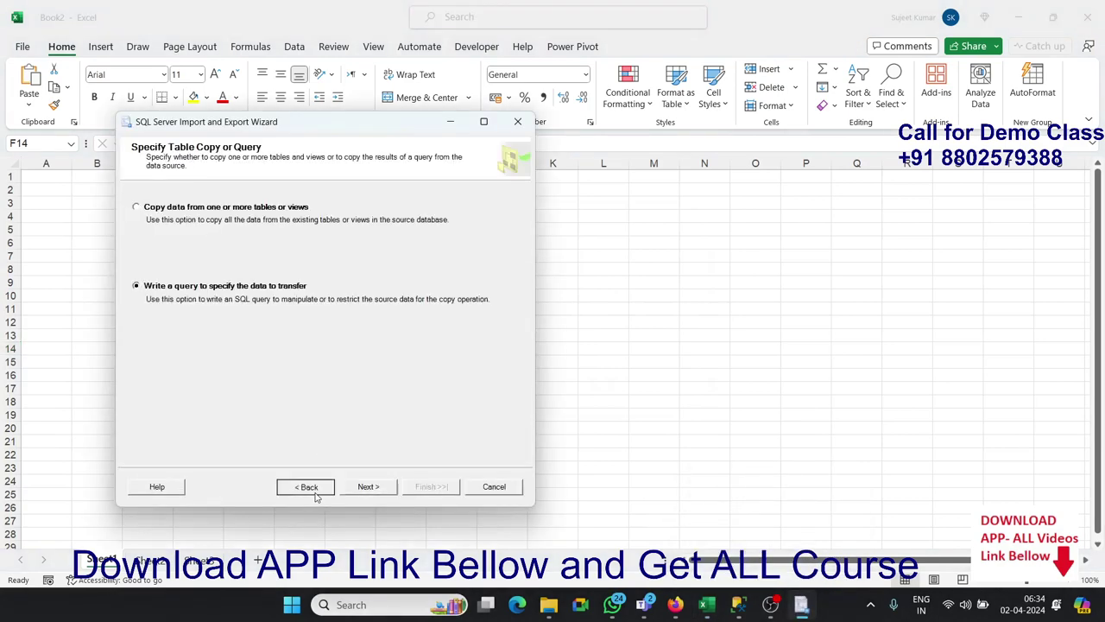
pyautogui.click(307, 487)
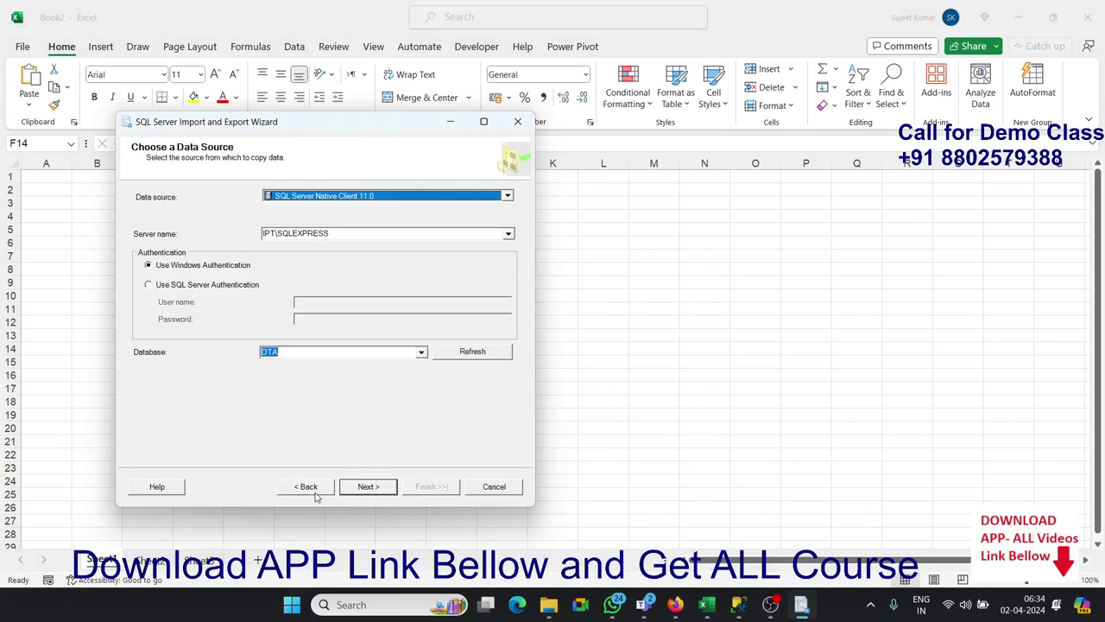
pyautogui.click(493, 487)
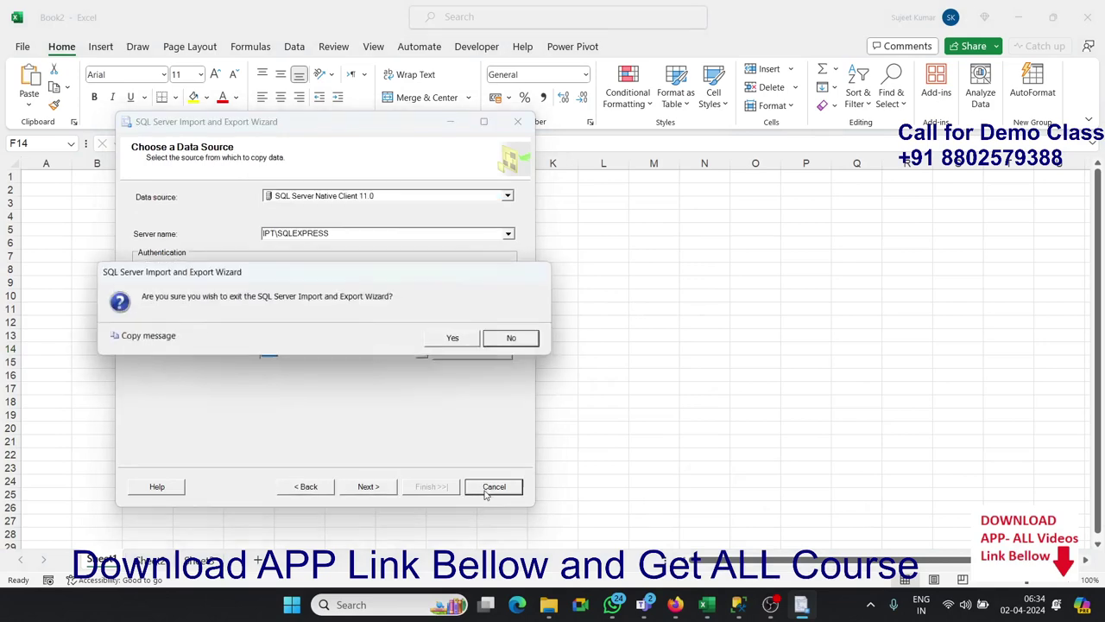
pyautogui.click(458, 339)
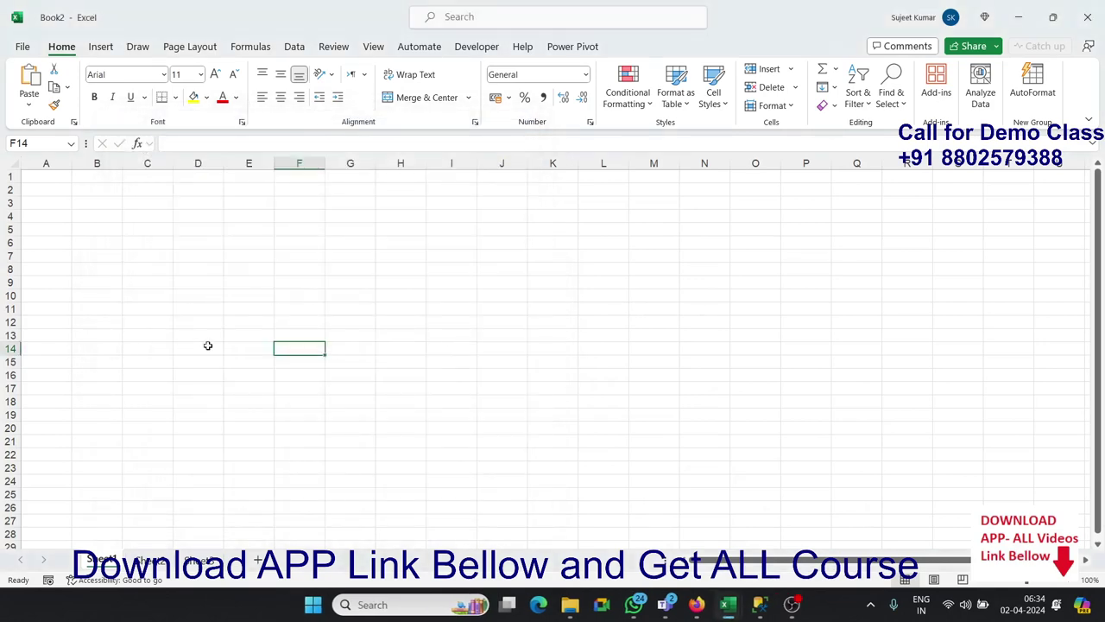
# Switch to File Explorer and open the DSQL workbook from the APP_Rec (D:) drive in Excel
pyautogui.hotkey('alt', 'Tab')
pyautogui.hotkey('alt', 'Tab')
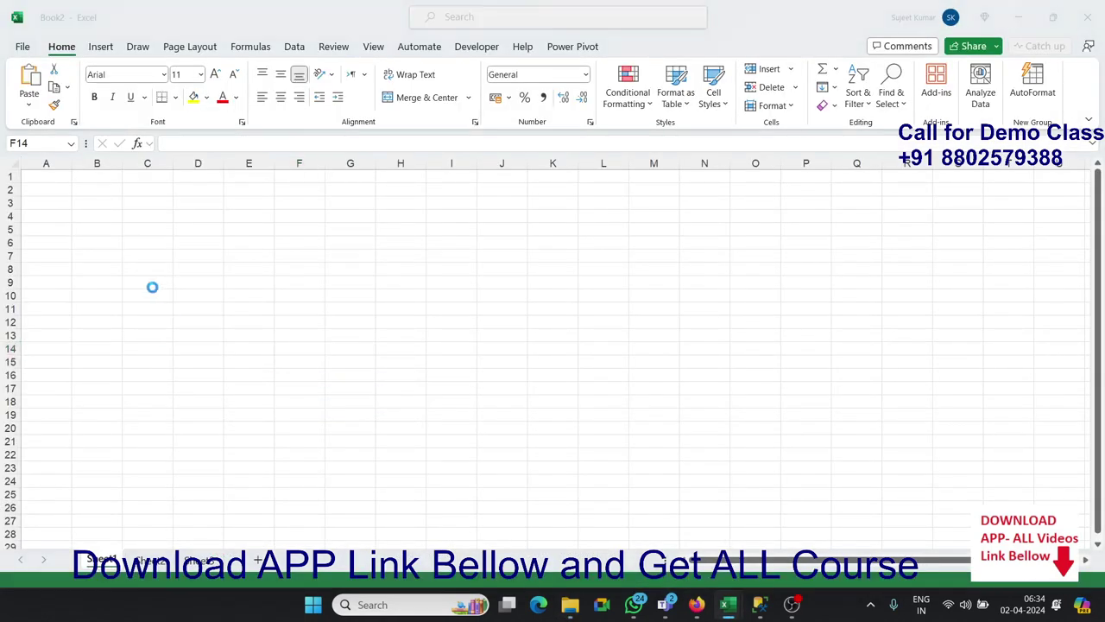
pyautogui.hotkey('alt', 'Tab')
pyautogui.click(227, 240)
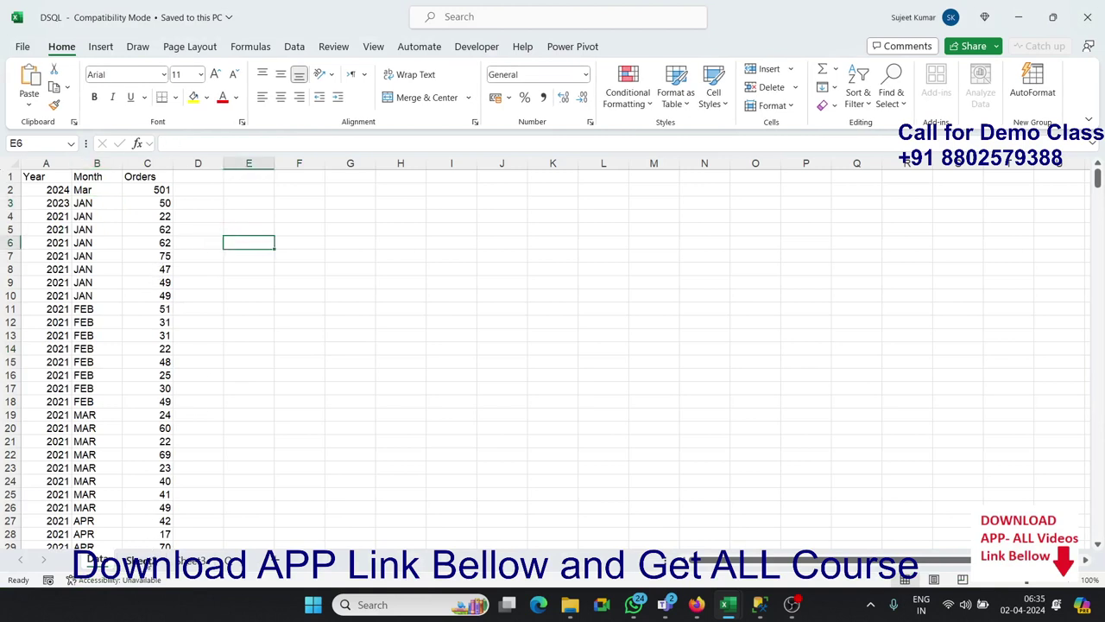
# Delete the Data sheet and all other sheets of the DSQL workbook except the last one
pyautogui.click(130, 561)
pyautogui.click(185, 561)
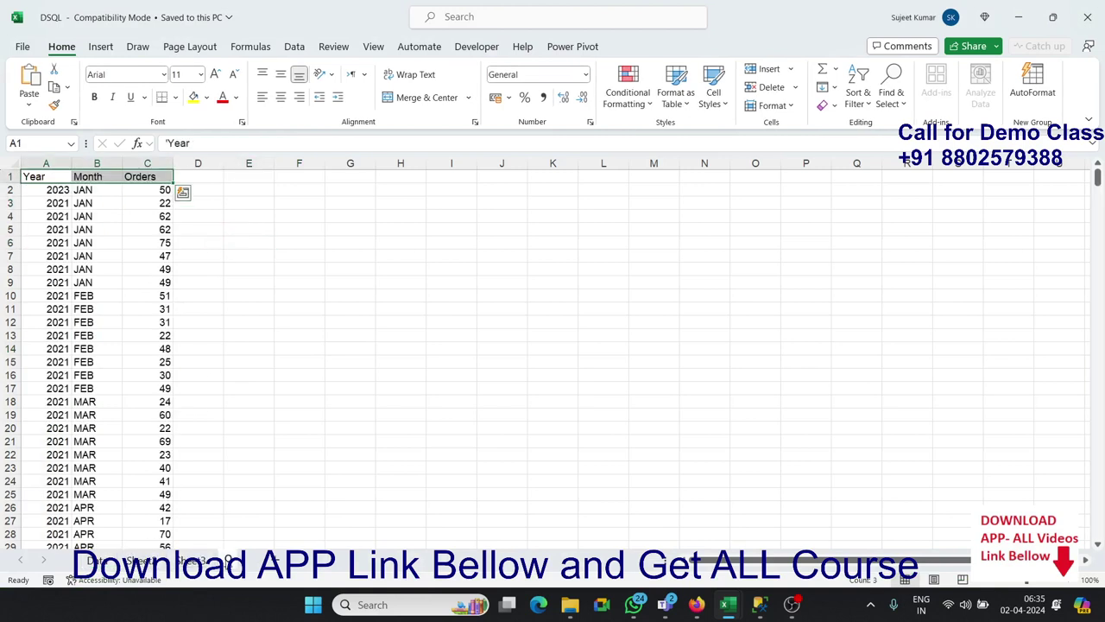
pyautogui.keyDown('shift'); pyautogui.click(99, 563); pyautogui.keyUp('shift')
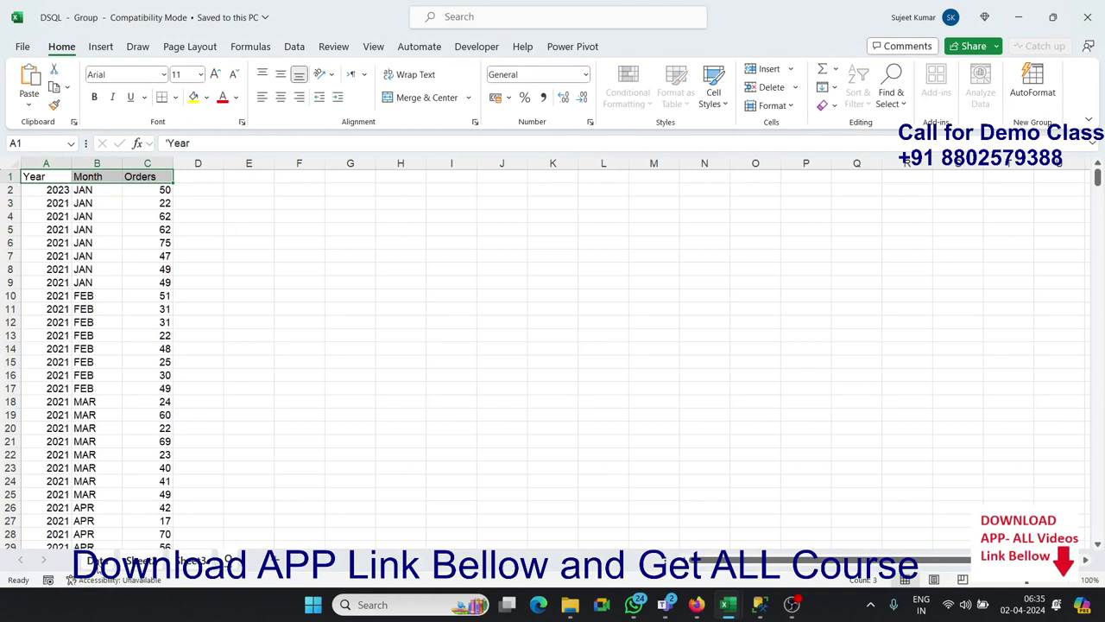
pyautogui.rightClick(99, 562)
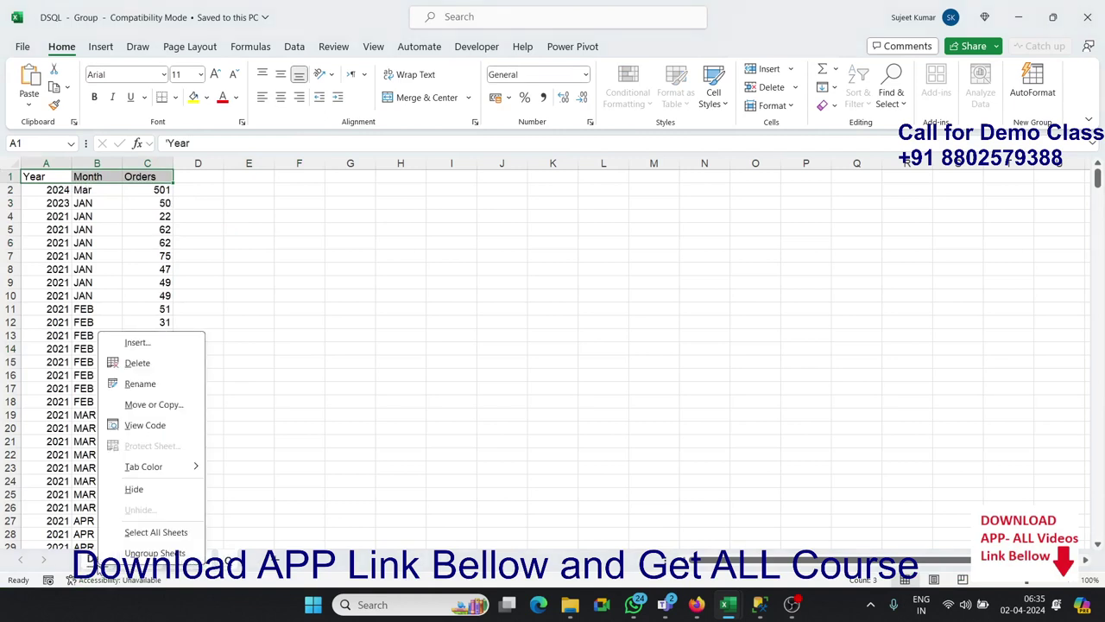
pyautogui.click(282, 559)
pyautogui.click(256, 562)
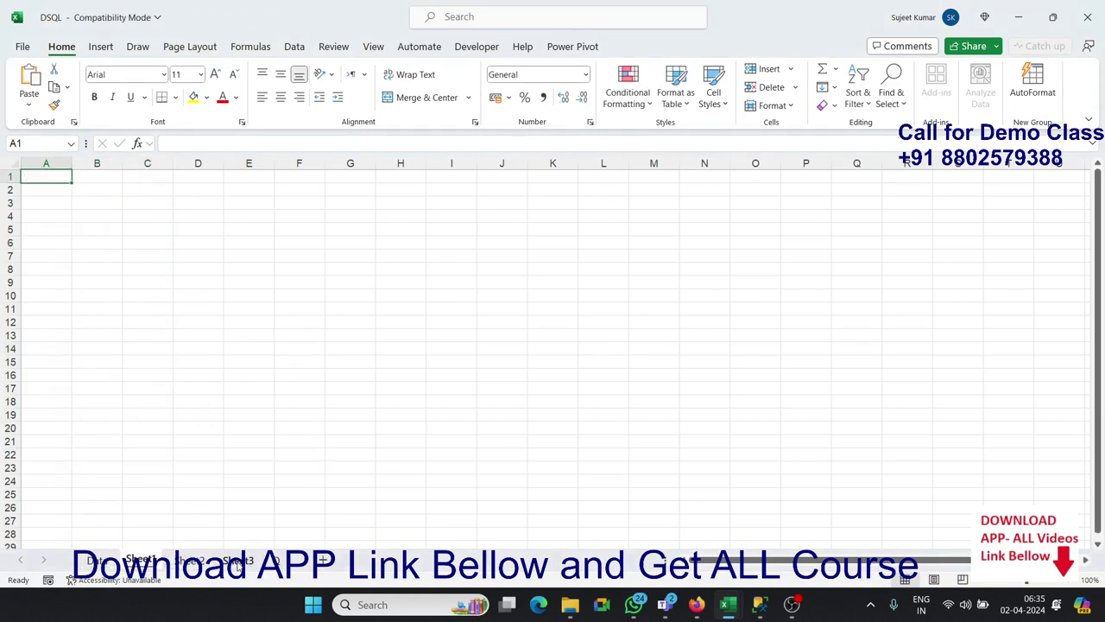
pyautogui.keyDown('shift'); pyautogui.click(99, 563); pyautogui.keyUp('shift')
pyautogui.rightClick(99, 562)
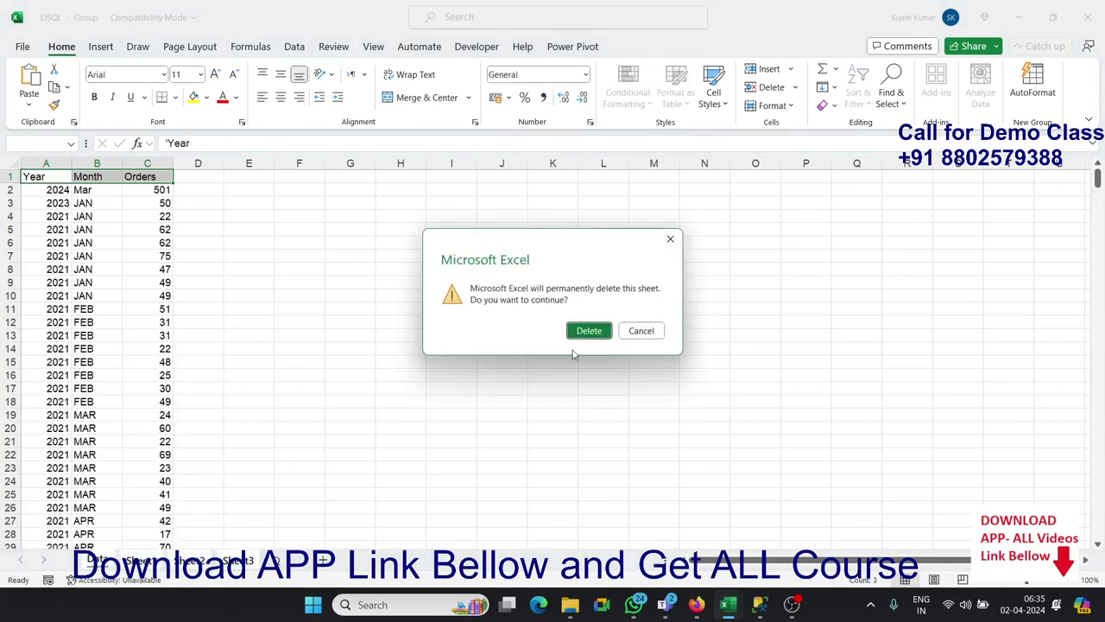
pyautogui.click(582, 325)
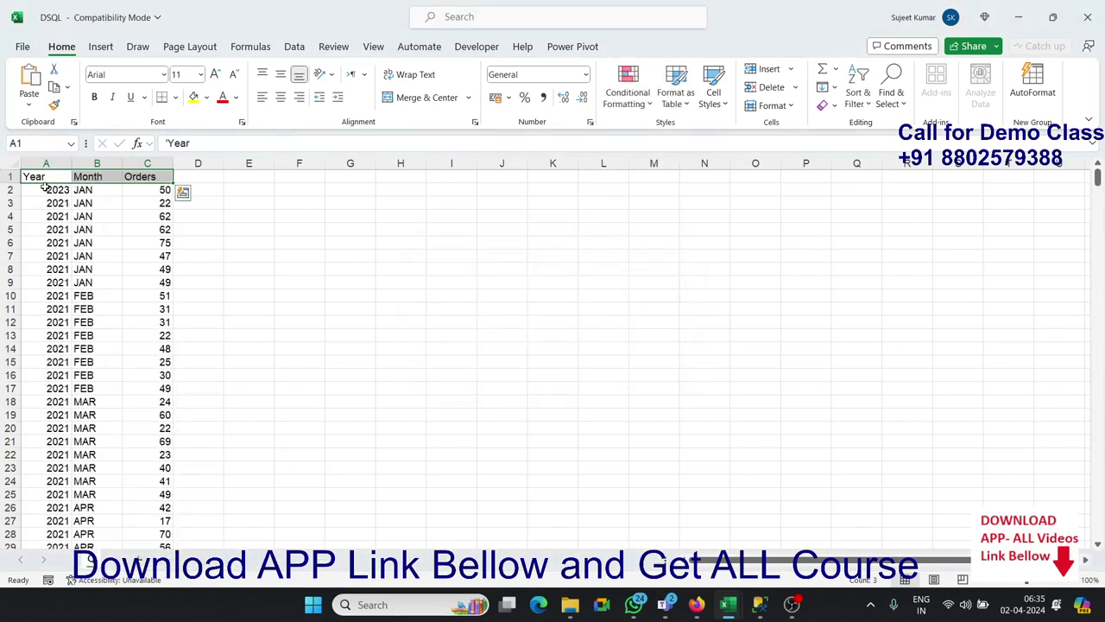
# Clear the contents of columns A to D on the remaining sheet and go back to cell A1
pyautogui.moveTo(45, 163); pyautogui.dragTo(208, 190)
pyautogui.press('Delete')
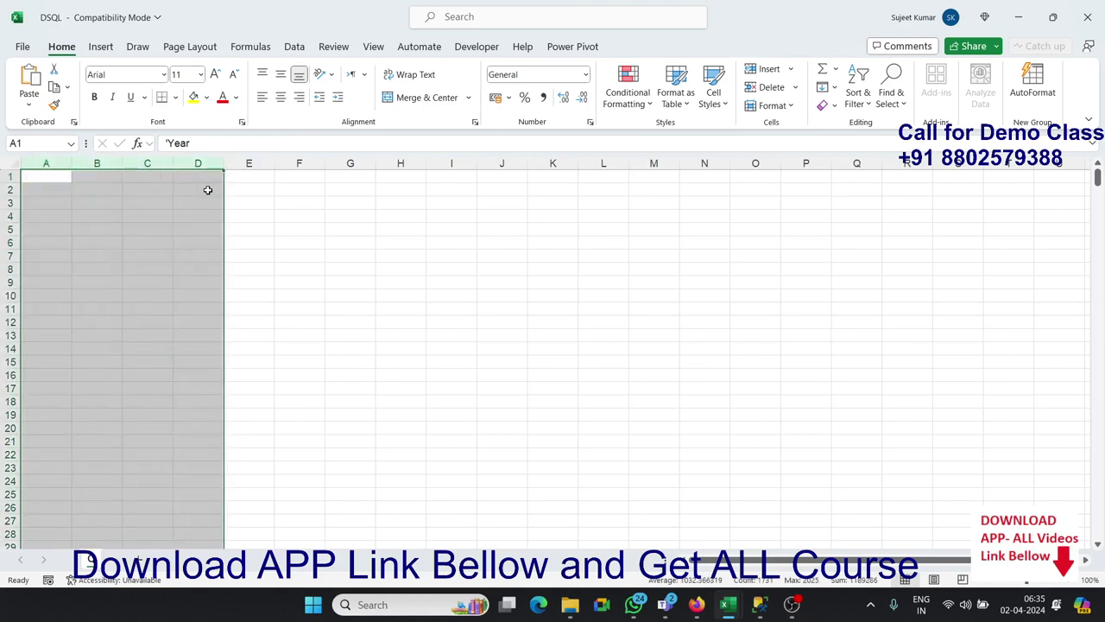
pyautogui.hotkey('ctrl', 'Home')
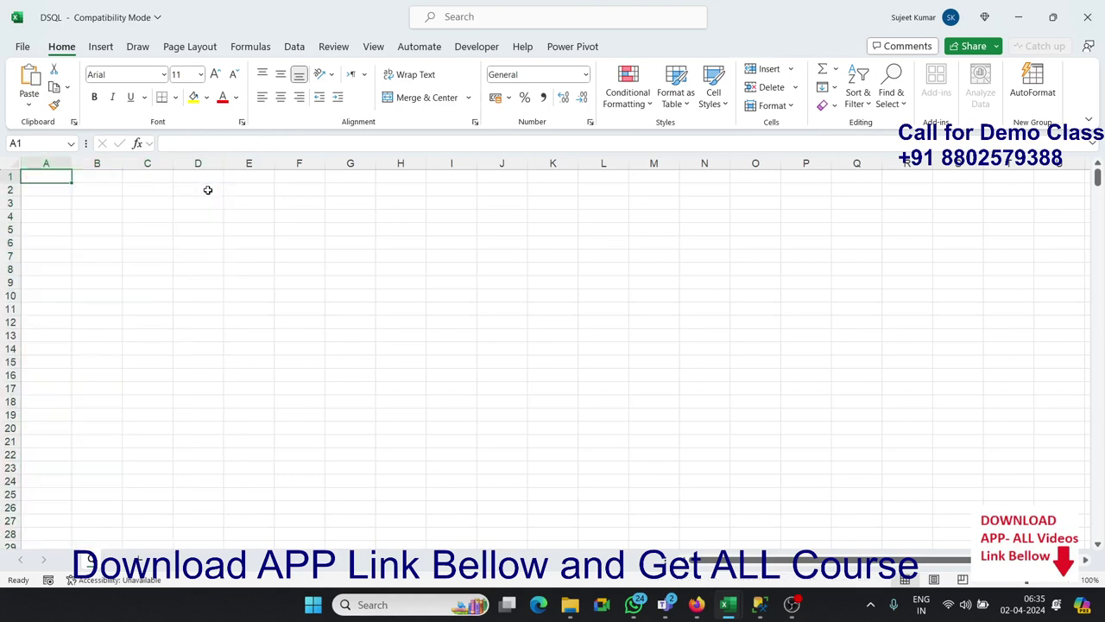
# Enter the headers ID, Date and Qty in cells A1 to C1, then save and close the DSQL workbook
pyautogui.write('ID')
pyautogui.press('Tab')
pyautogui.write('D')
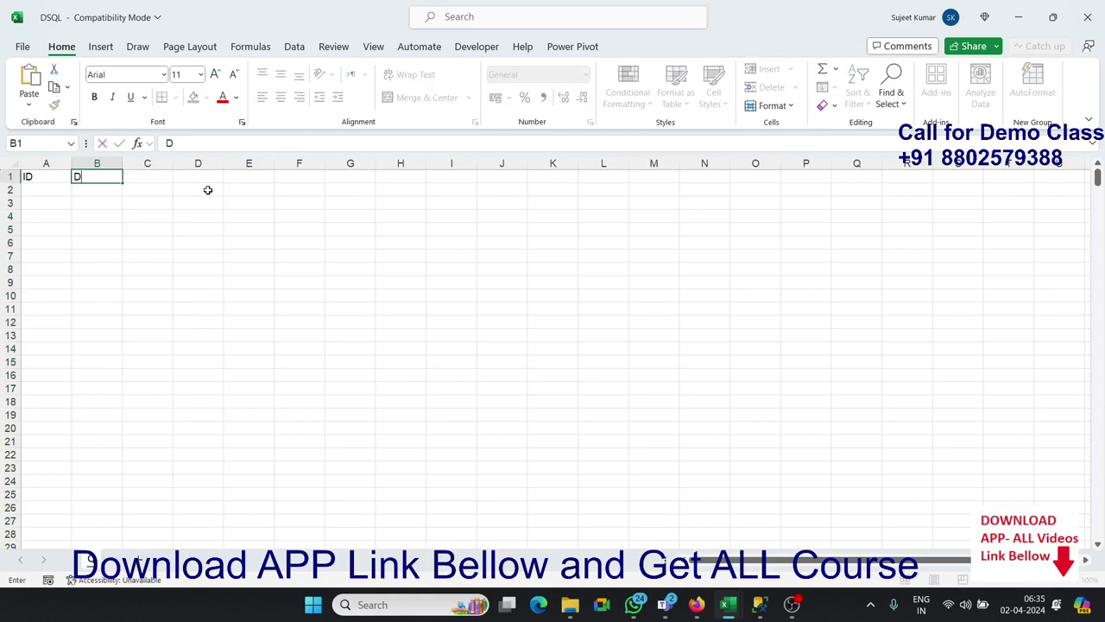
pyautogui.write('ate')
pyautogui.press('Tab')
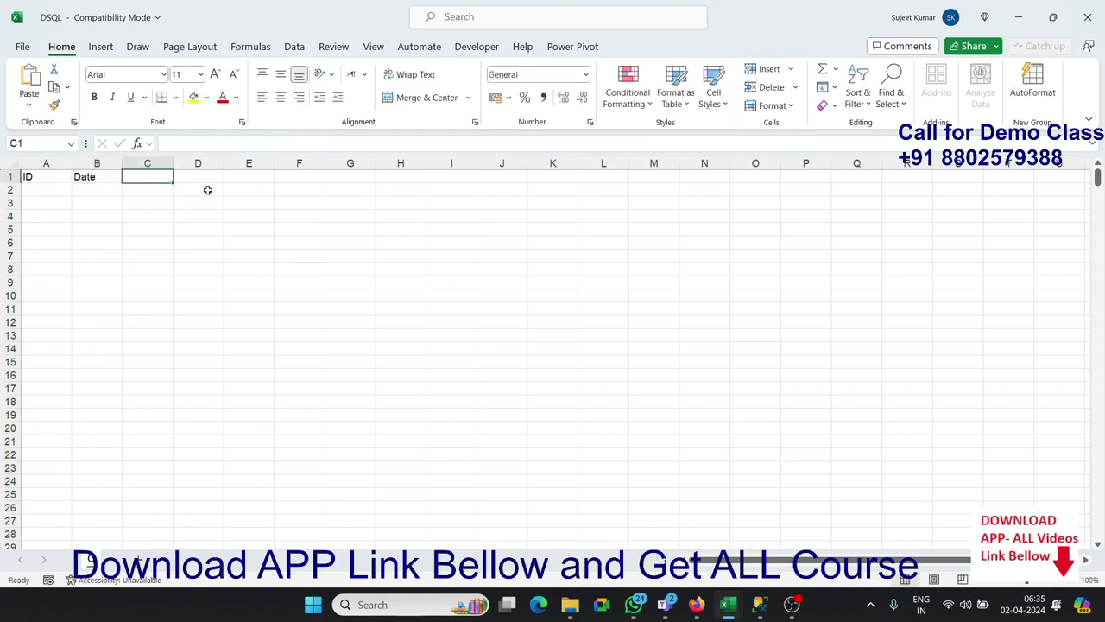
pyautogui.write('Qty')
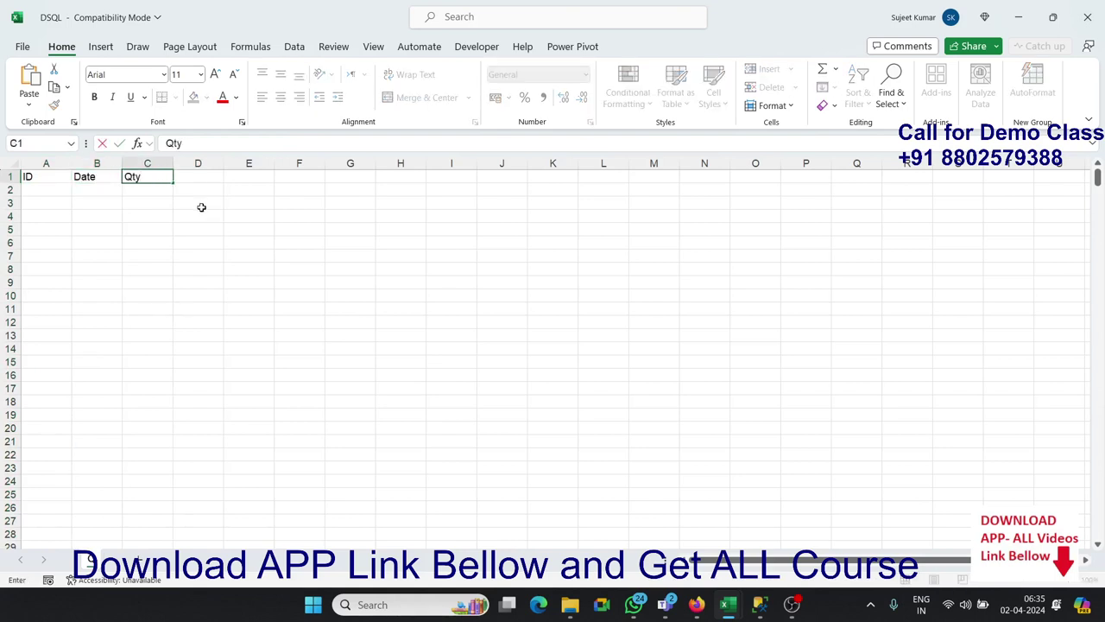
pyautogui.click(200, 205)
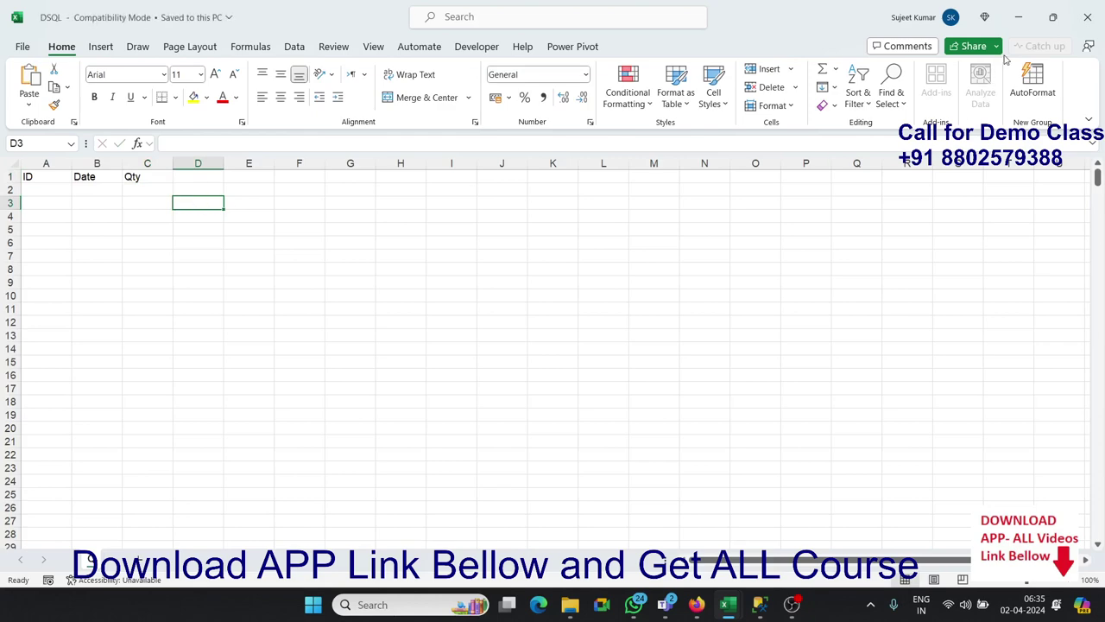
pyautogui.click(1088, 19)
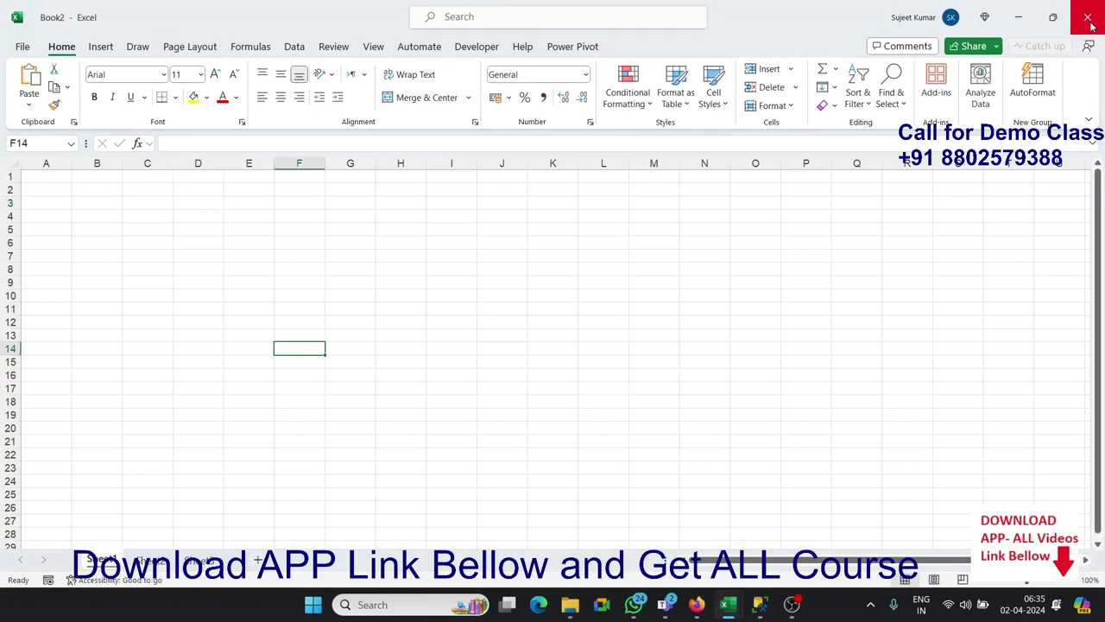
# Switch to SQL Server Management Studio, restart the Import and Export Wizard for the DTA database and proceed to the data source choice
pyautogui.hotkey('alt', 'Tab')
pyautogui.hotkey('alt', 'Tab')
pyautogui.hotkey('alt', 'Tab')
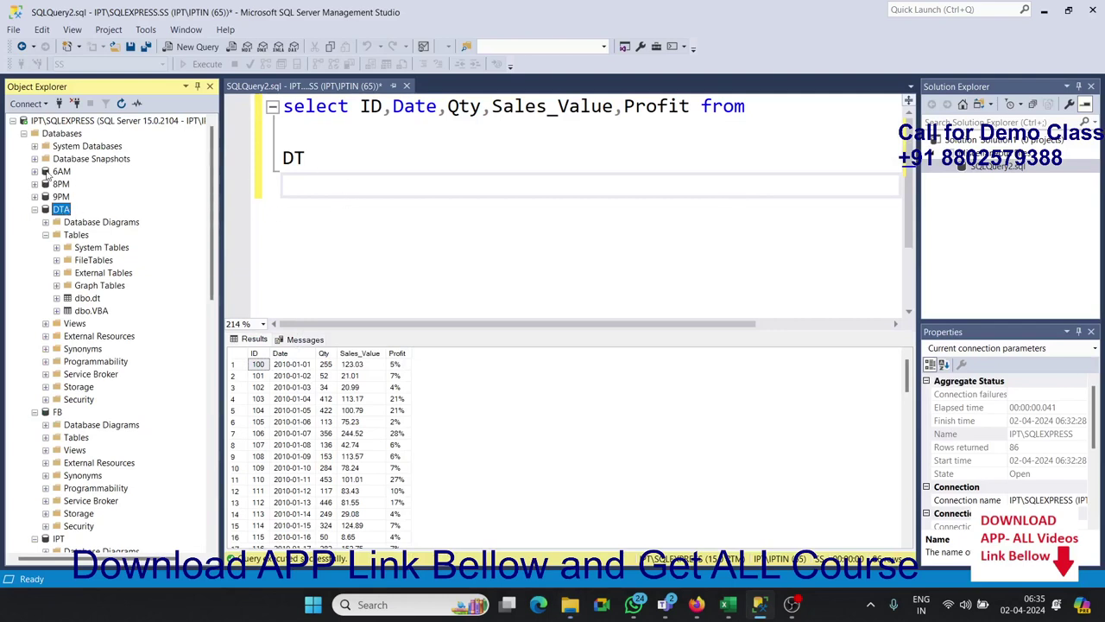
pyautogui.rightClick(61, 210)
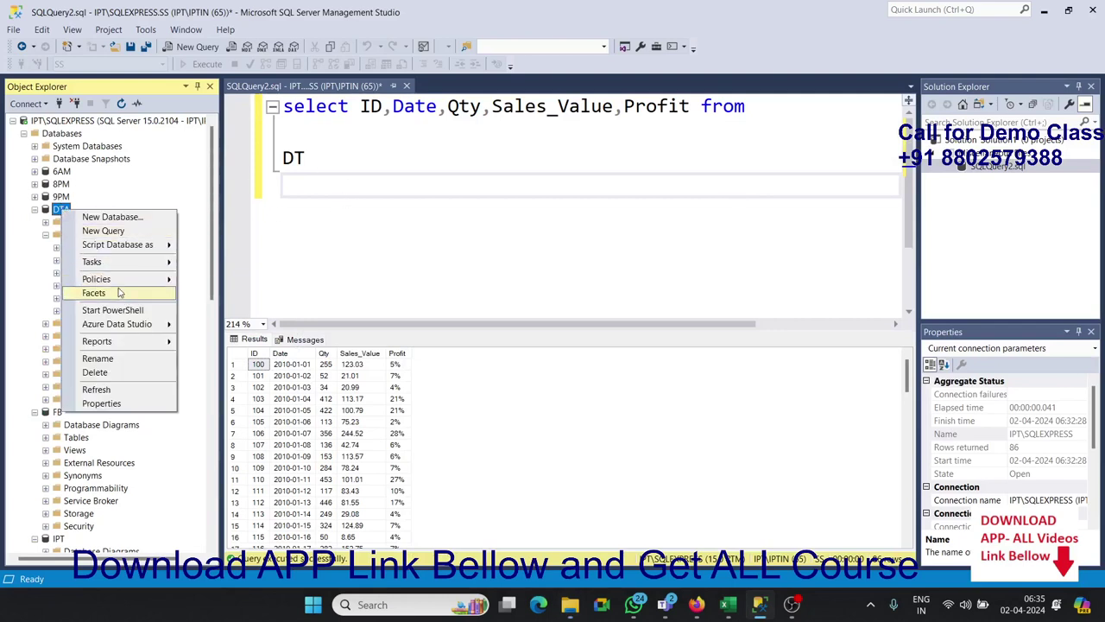
pyautogui.moveTo(130, 262)
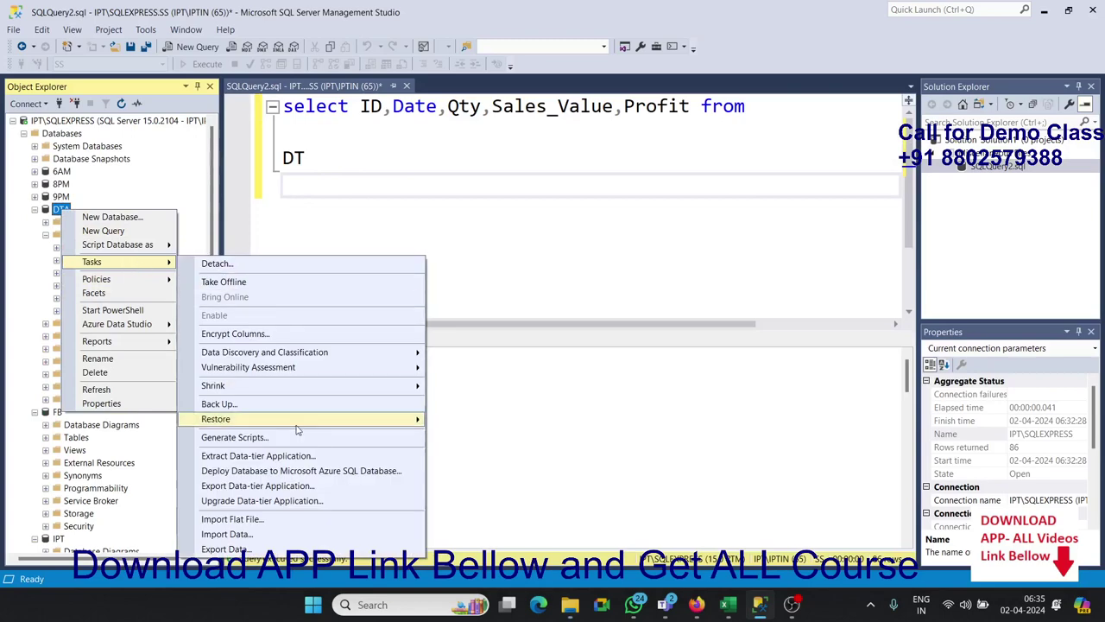
pyautogui.click(262, 534)
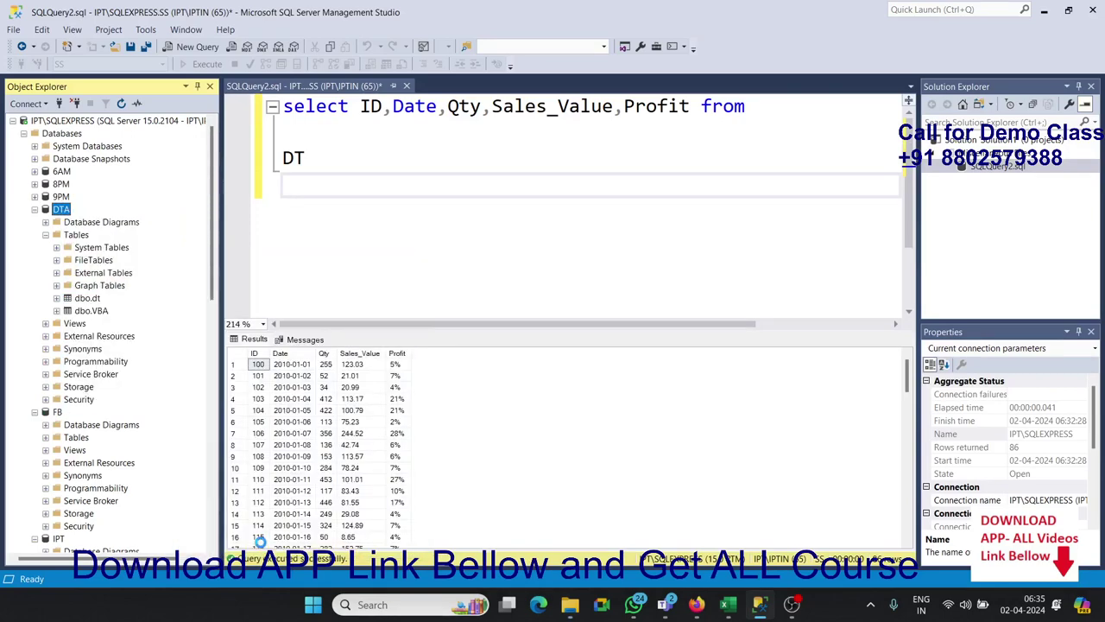
pyautogui.click(326, 450)
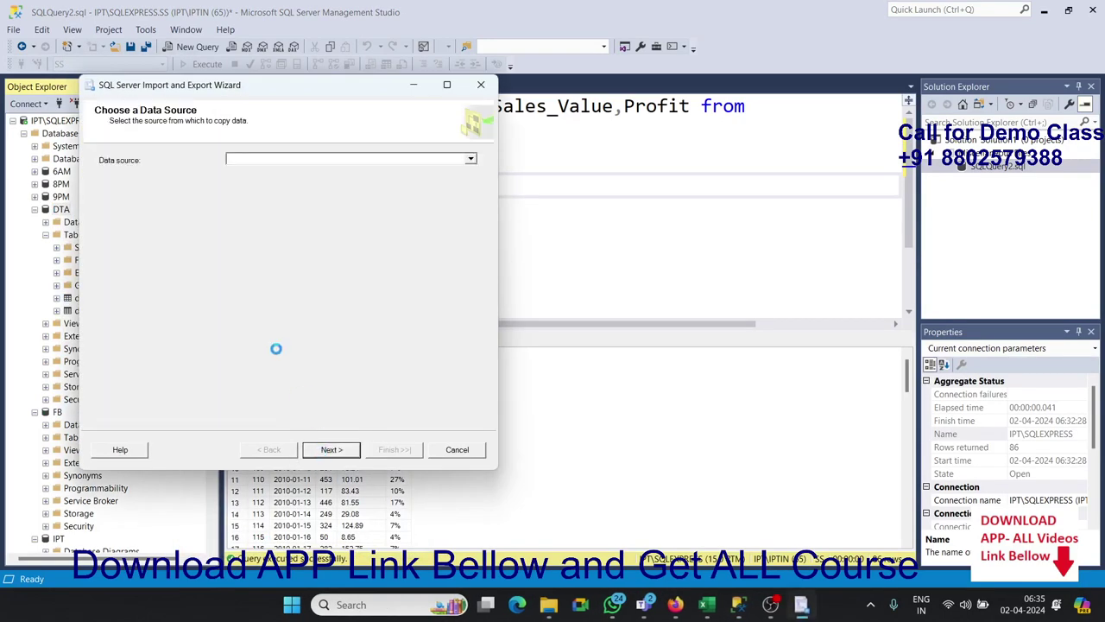
# Set SQL Server Native Client 11.0 as the data source, keeping Windows Authentication and the DTA database
pyautogui.click(248, 159)
pyautogui.scroll(-3, 311, 233)
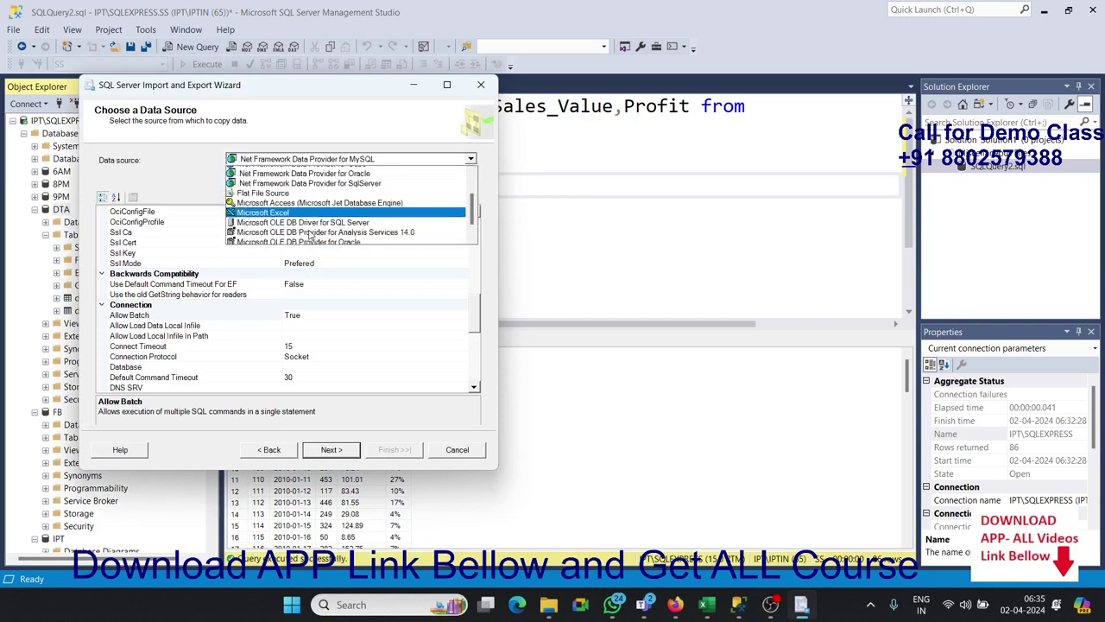
pyautogui.click(309, 241)
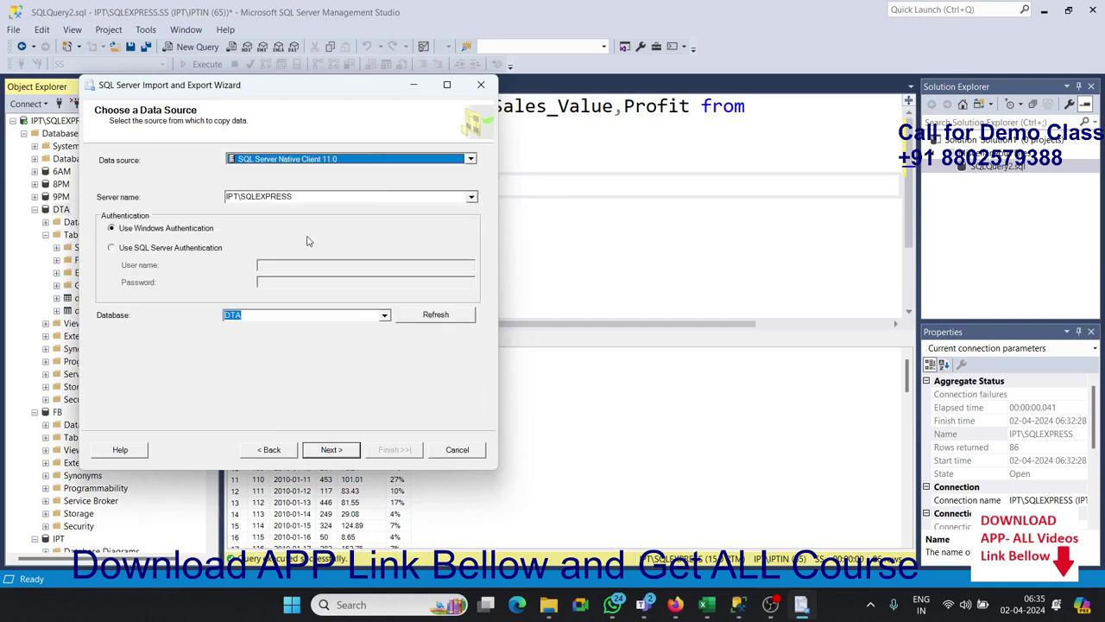
# Set Microsoft Excel as the destination with the workbook D:\DSQL.xls, and choose to write a query specifying the data to transfer
pyautogui.click(335, 453)
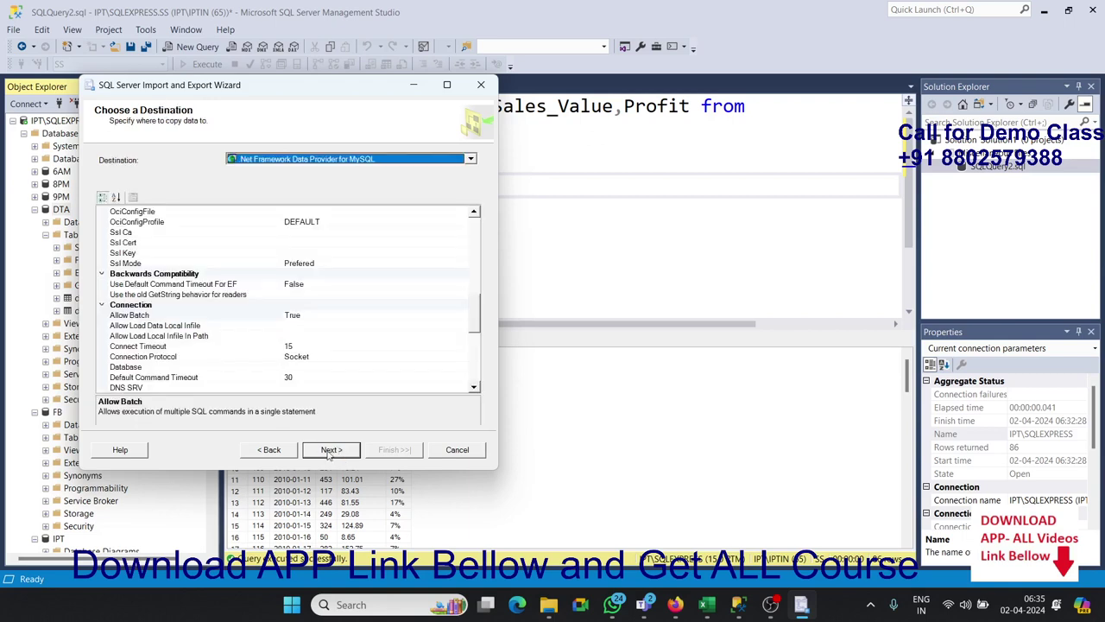
pyautogui.click(259, 162)
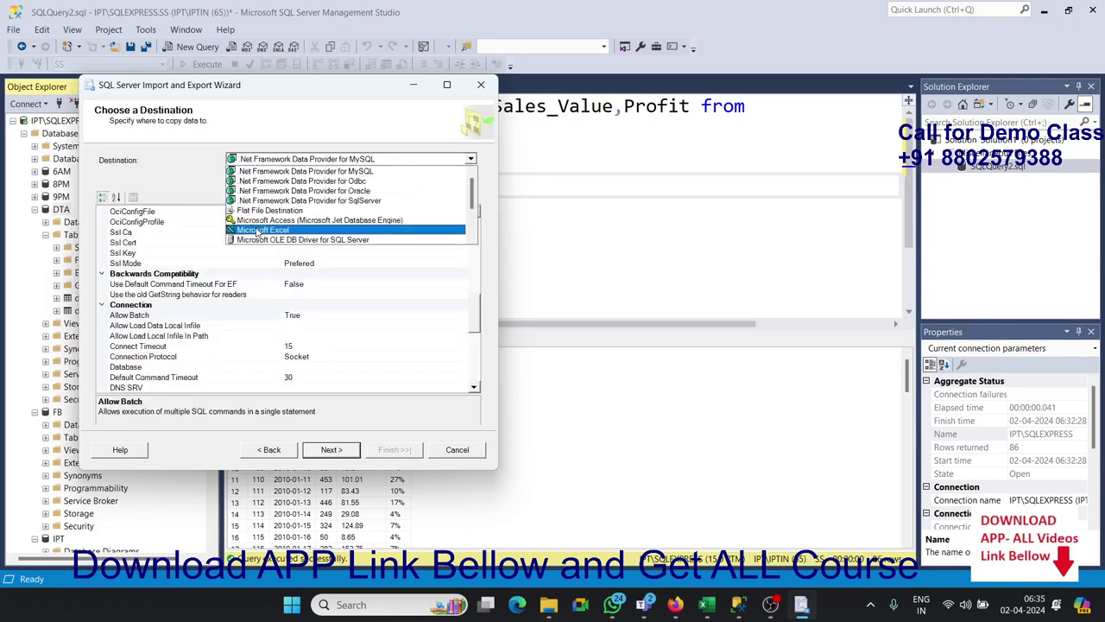
pyautogui.click(261, 230)
pyautogui.click(432, 231)
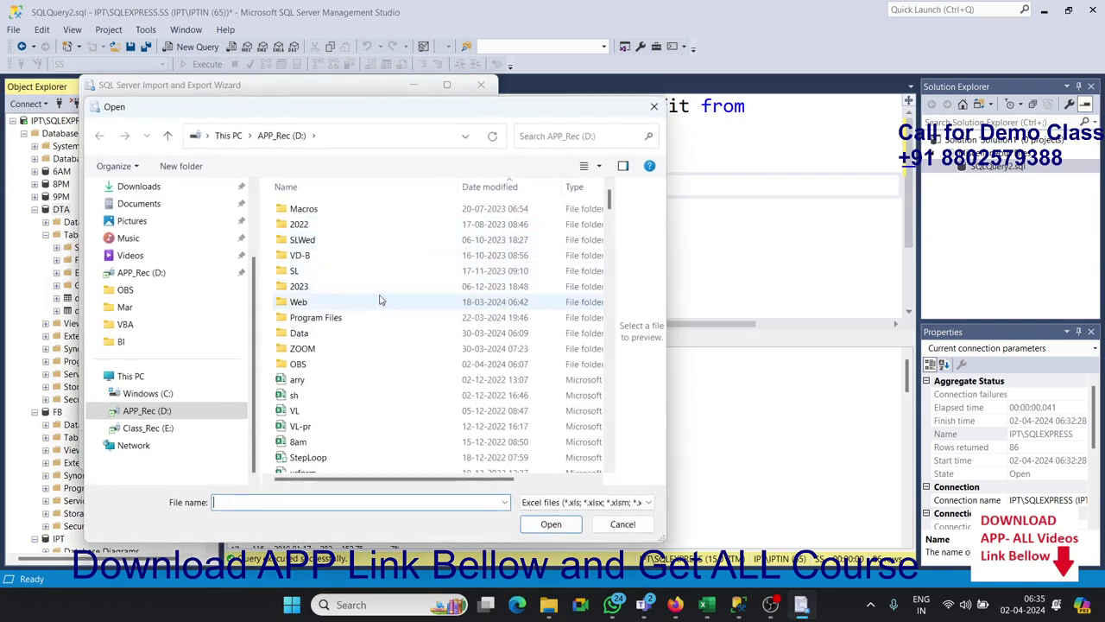
pyautogui.click(353, 386)
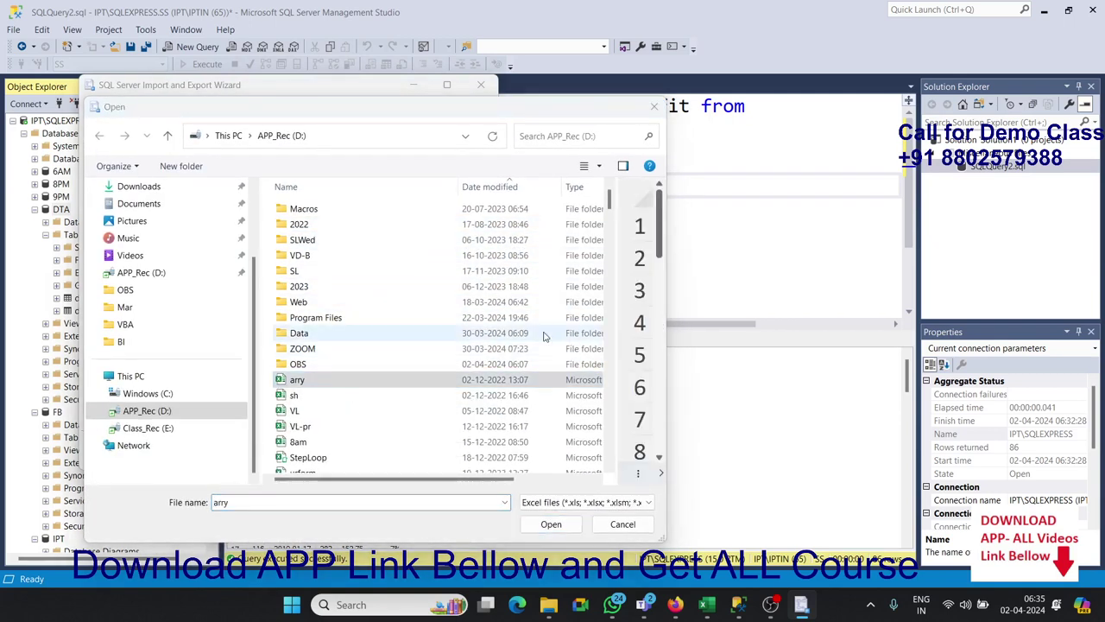
pyautogui.moveTo(612, 204); pyautogui.dragTo(607, 457)
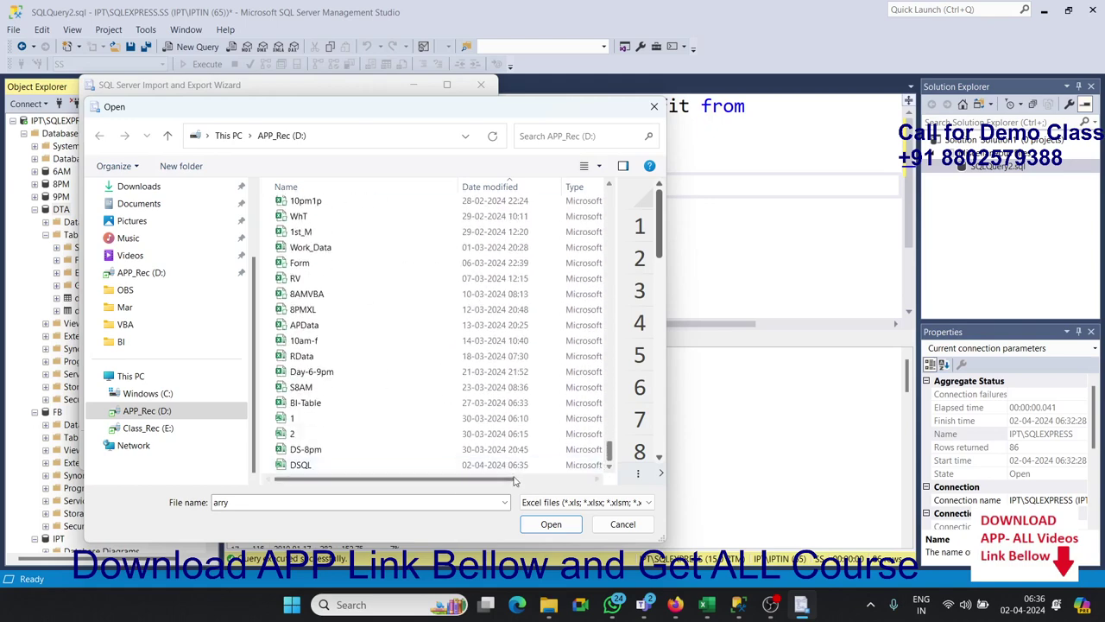
pyautogui.click(413, 466)
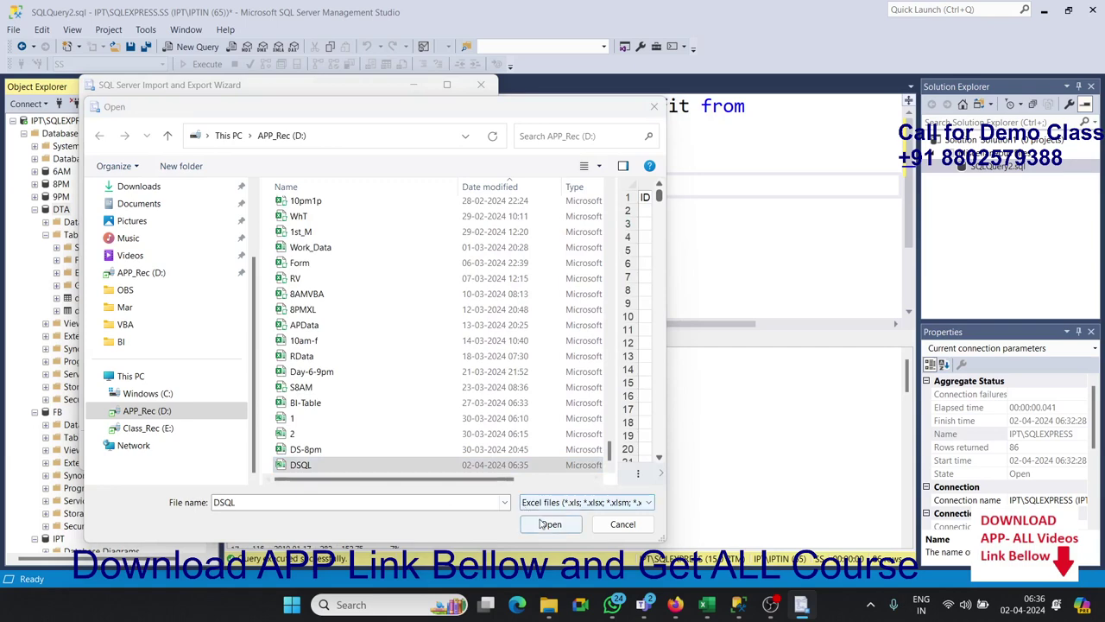
pyautogui.click(546, 525)
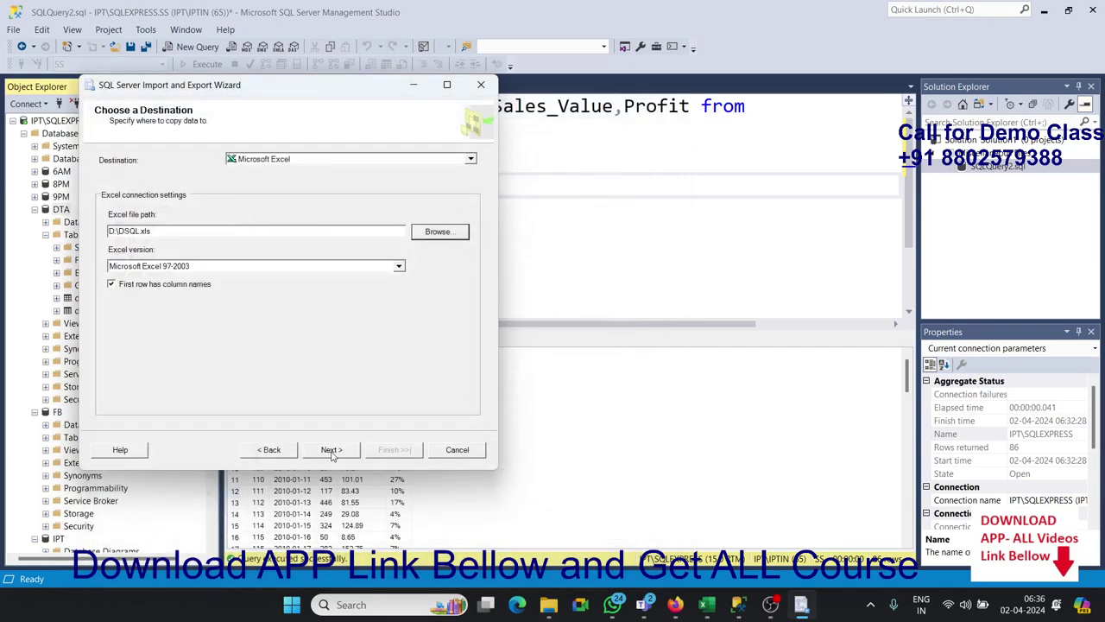
pyautogui.click(321, 455)
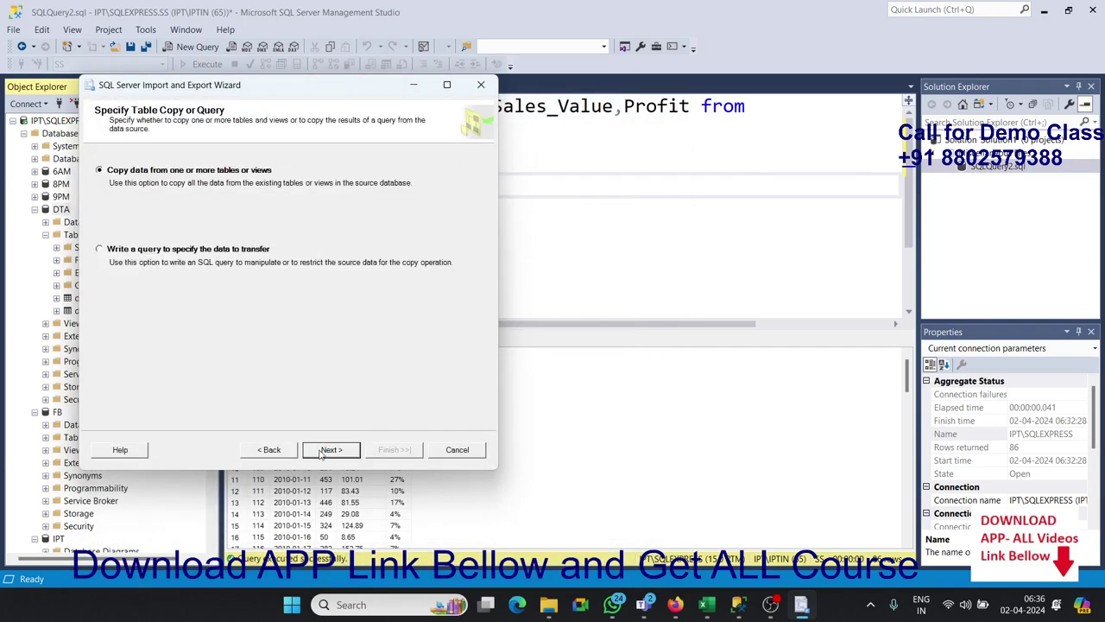
pyautogui.click(127, 251)
pyautogui.click(333, 452)
# Try to use a source query that selects only ID, Date and Qty from DT
pyautogui.click(199, 247)
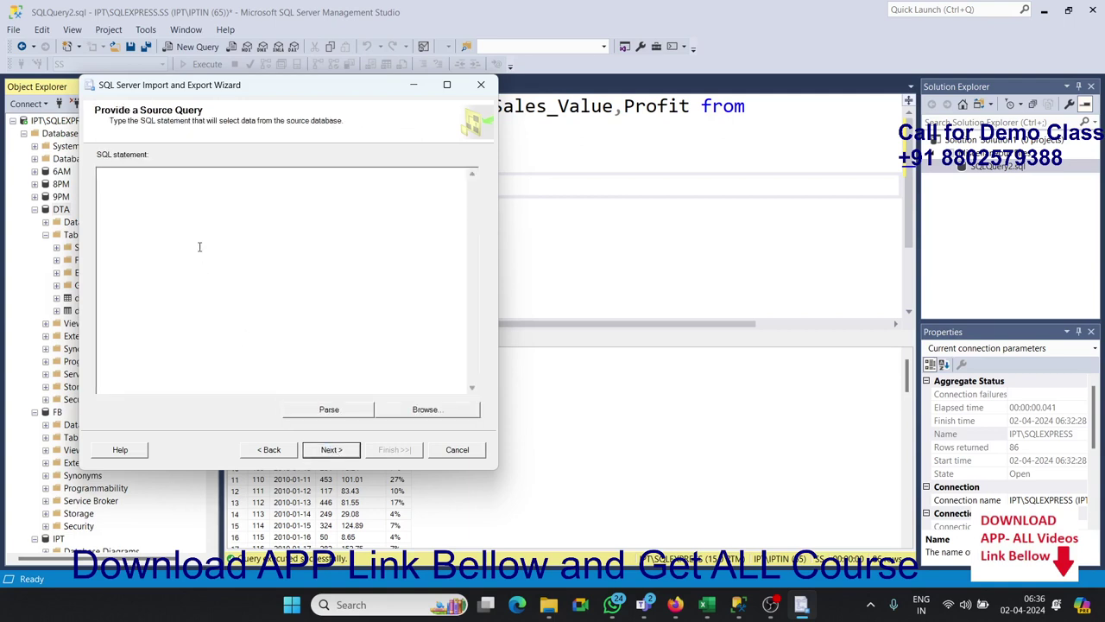
pyautogui.write('select ID,Date,Qty,Sales_Value,Profit from  DT')
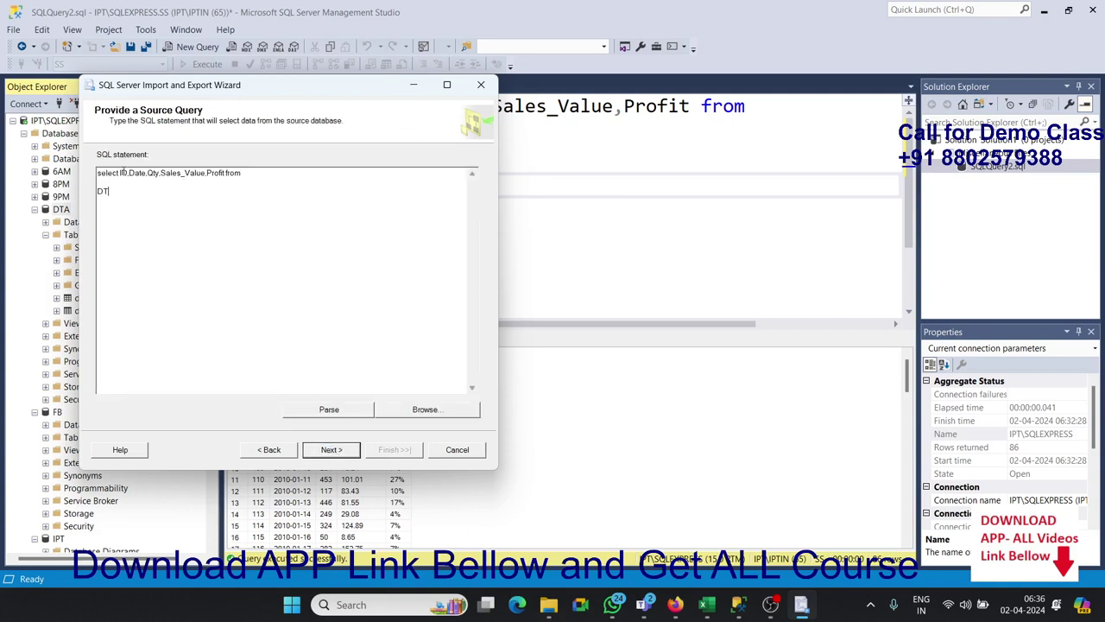
pyautogui.moveTo(160, 174); pyautogui.dragTo(232, 173)
pyautogui.press('BackSpace')
pyautogui.press('BackSpace')
pyautogui.click(226, 186)
pyautogui.click(338, 451)
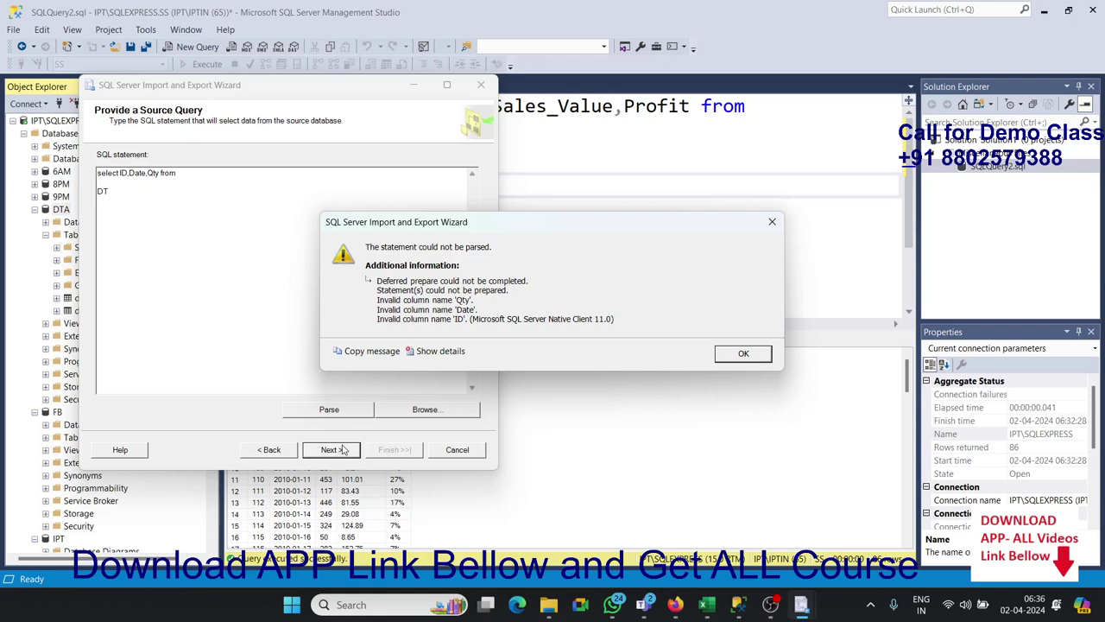
pyautogui.click(740, 356)
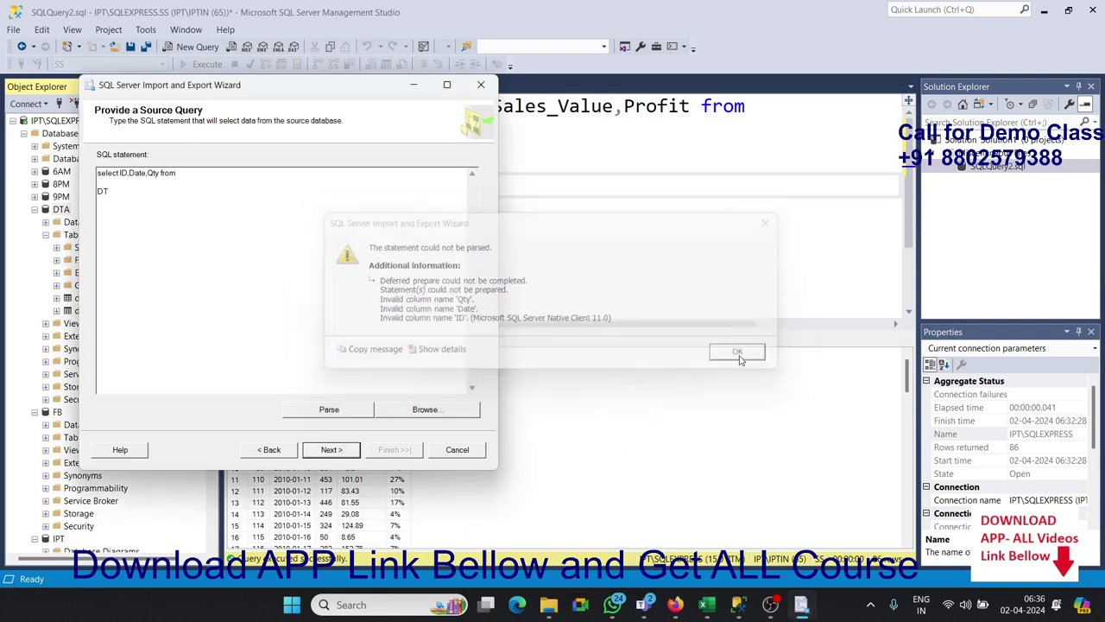
# Try the source query with the table name replaced by [DTA].dbo.dt
pyautogui.moveTo(240, 92); pyautogui.dragTo(551, 99)
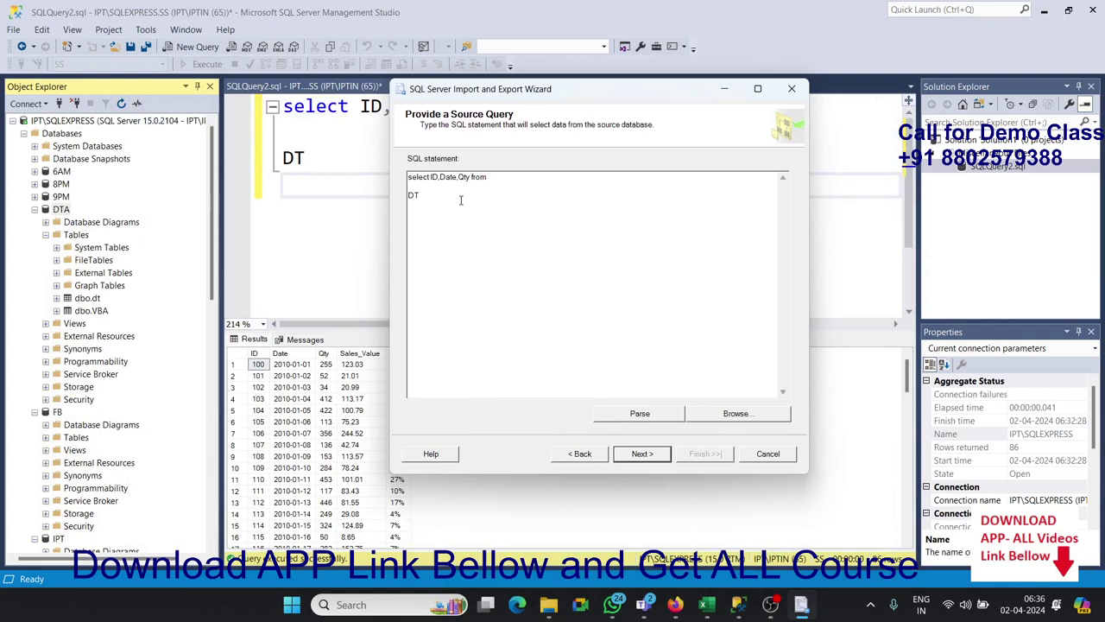
pyautogui.press('BackSpace')
pyautogui.click(648, 455)
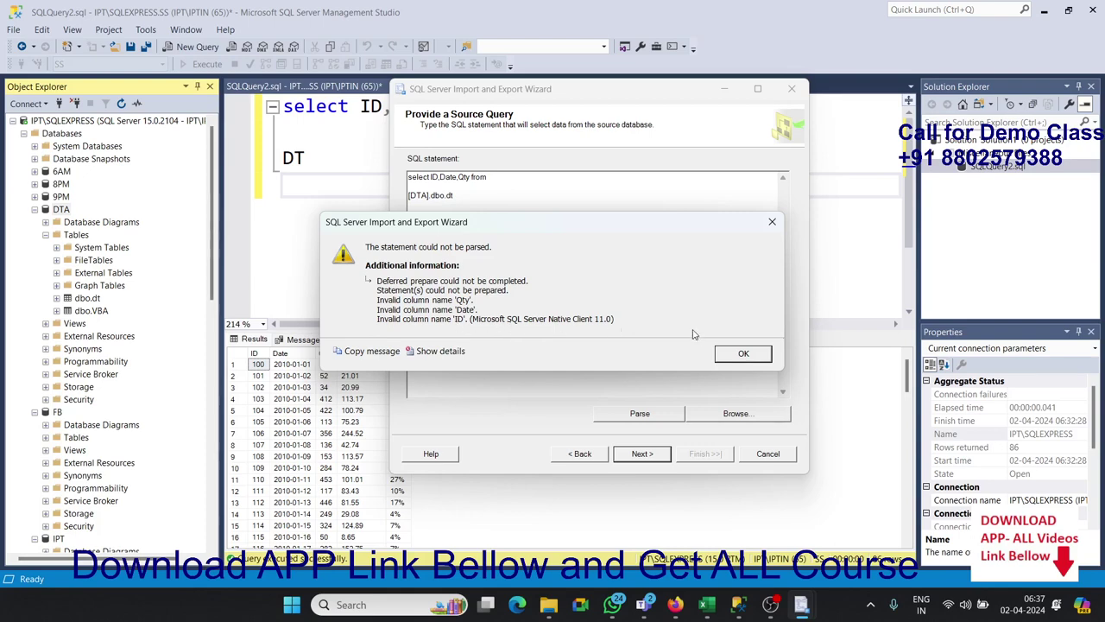
pyautogui.click(743, 354)
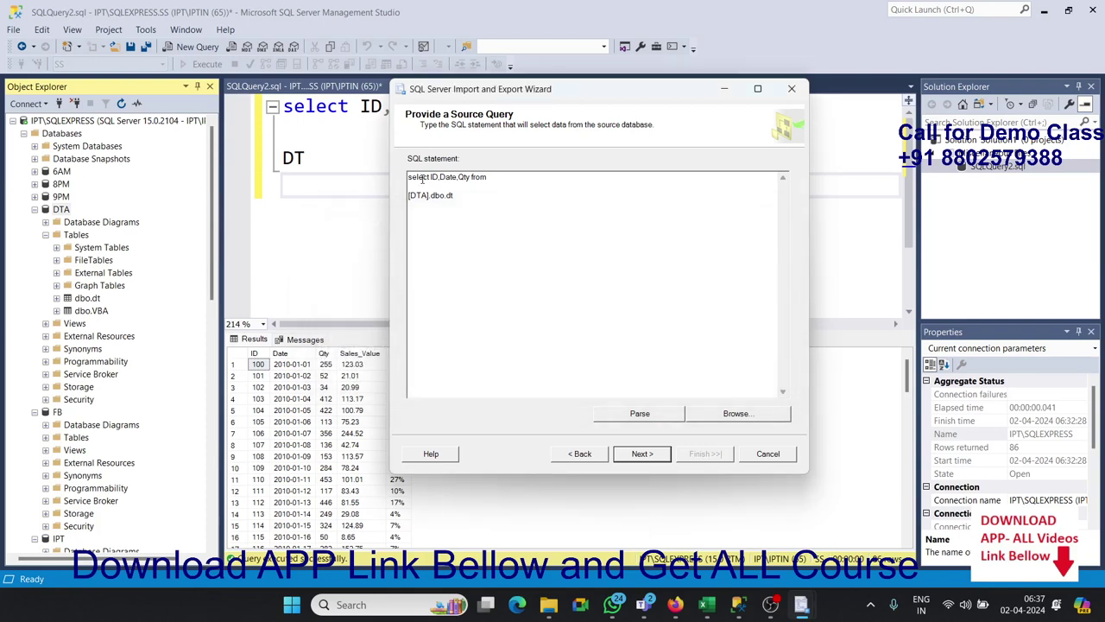
# Replace the column list and FROM keyword in the SQL statement with *, and try to proceed with the query
pyautogui.moveTo(431, 178); pyautogui.dragTo(513, 176)
pyautogui.write('*')
pyautogui.click(652, 457)
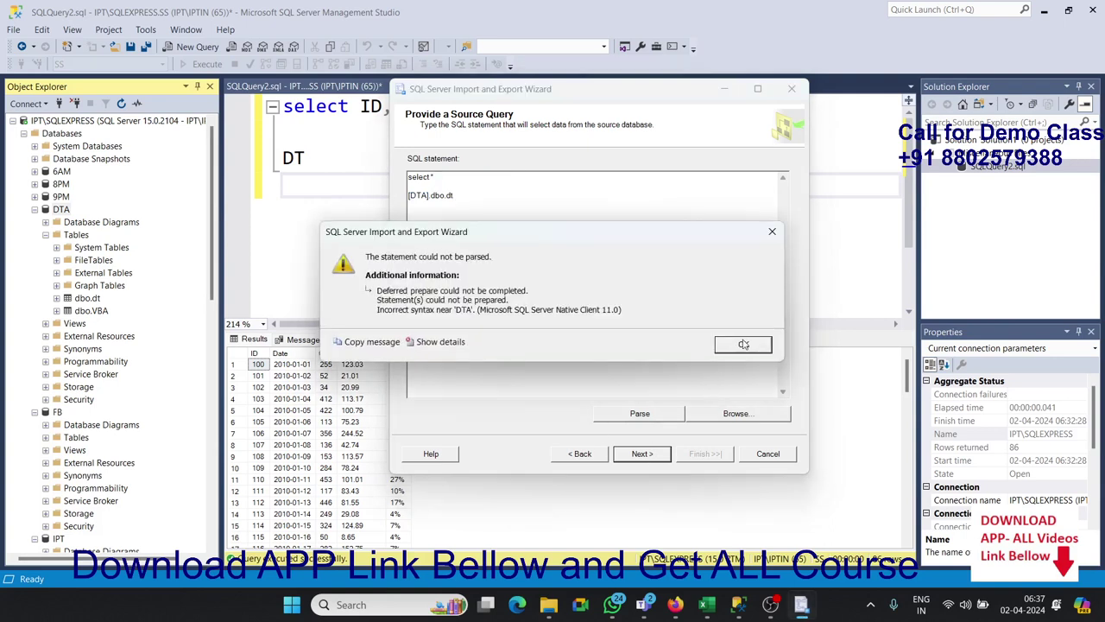
pyautogui.click(744, 345)
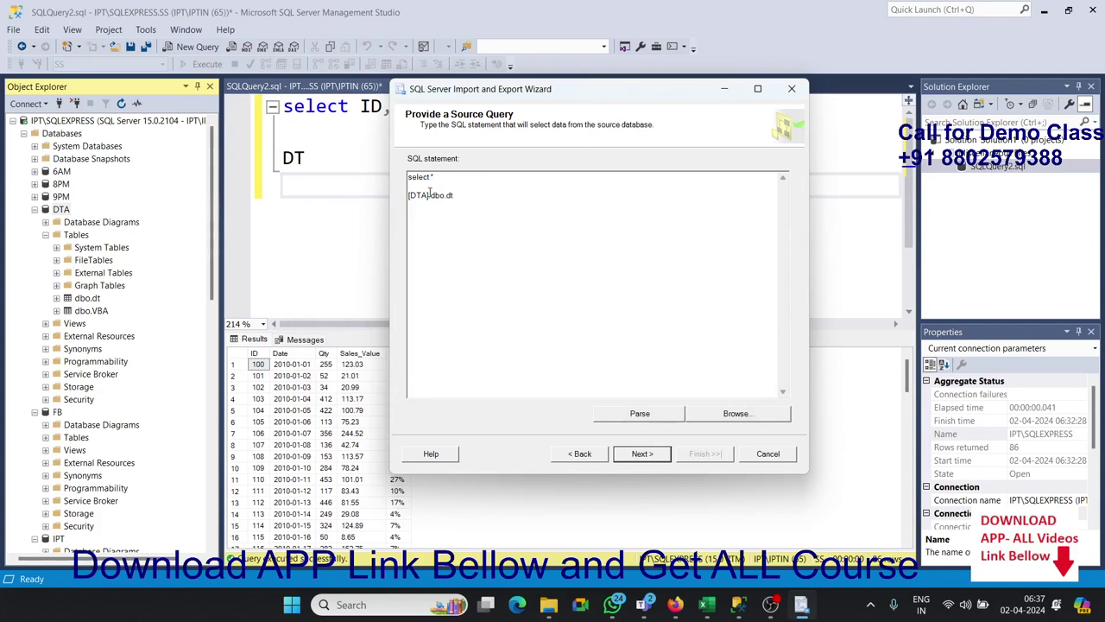
pyautogui.click(645, 456)
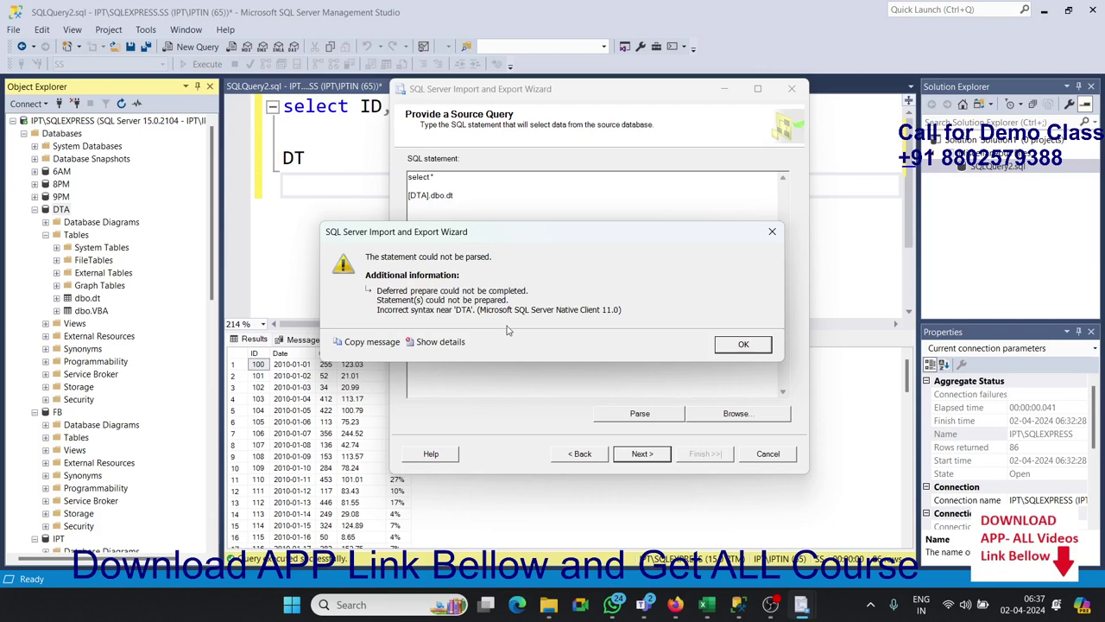
pyautogui.click(742, 346)
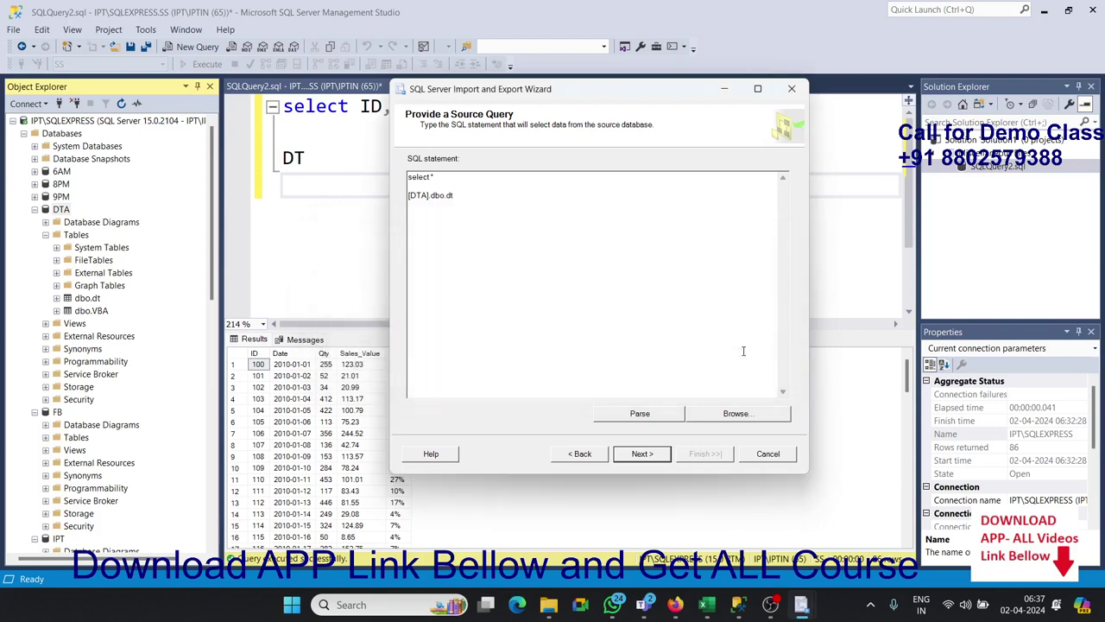
# Look through the databases in Object Explorer for the one holding the DT table, and return to the export wizard
pyautogui.moveTo(214, 280); pyautogui.dragTo(207, 373)
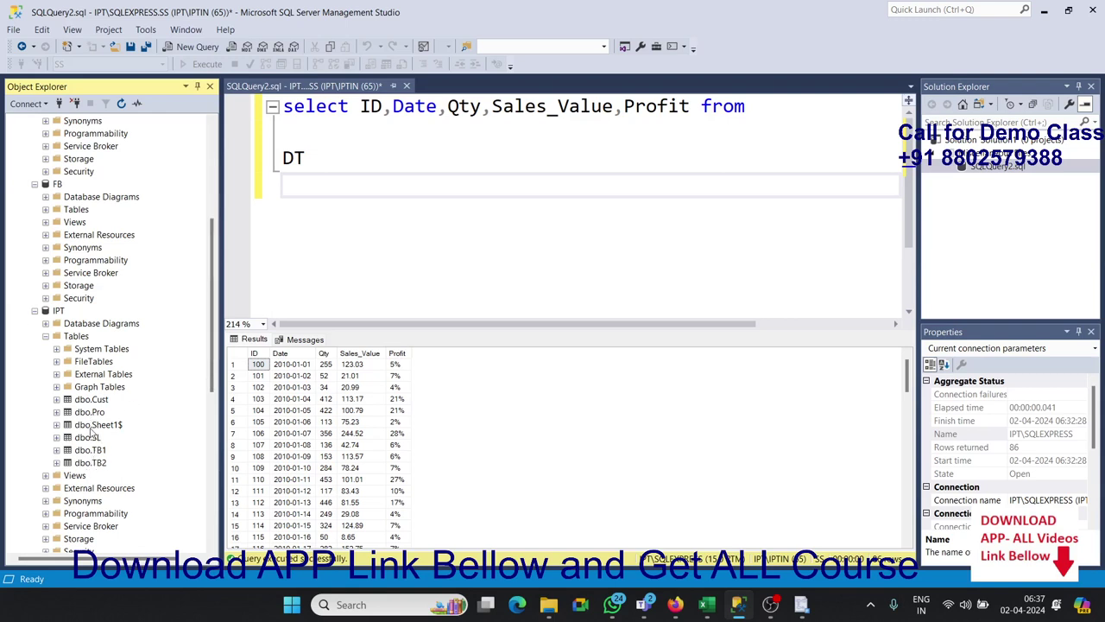
pyautogui.moveTo(211, 360); pyautogui.dragTo(209, 490)
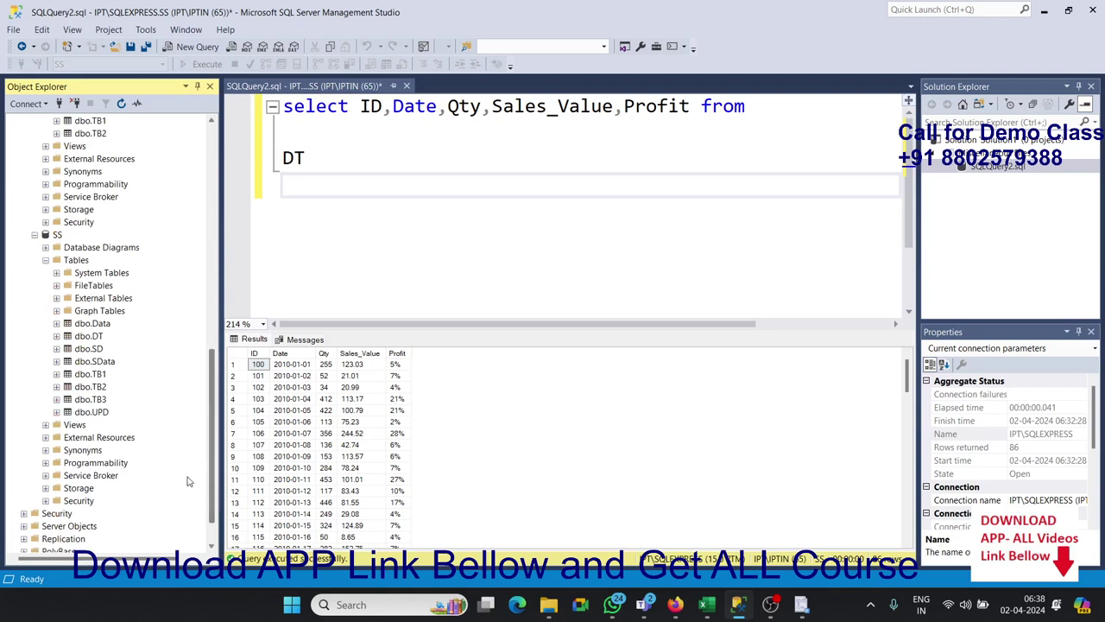
pyautogui.click(91, 337)
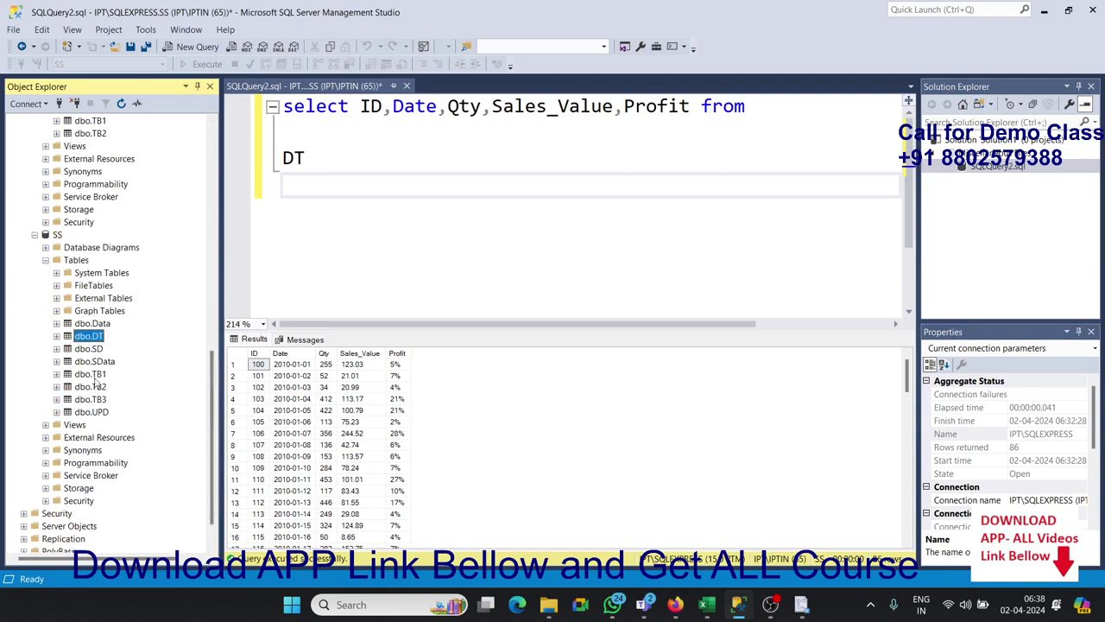
pyautogui.moveTo(802, 604)
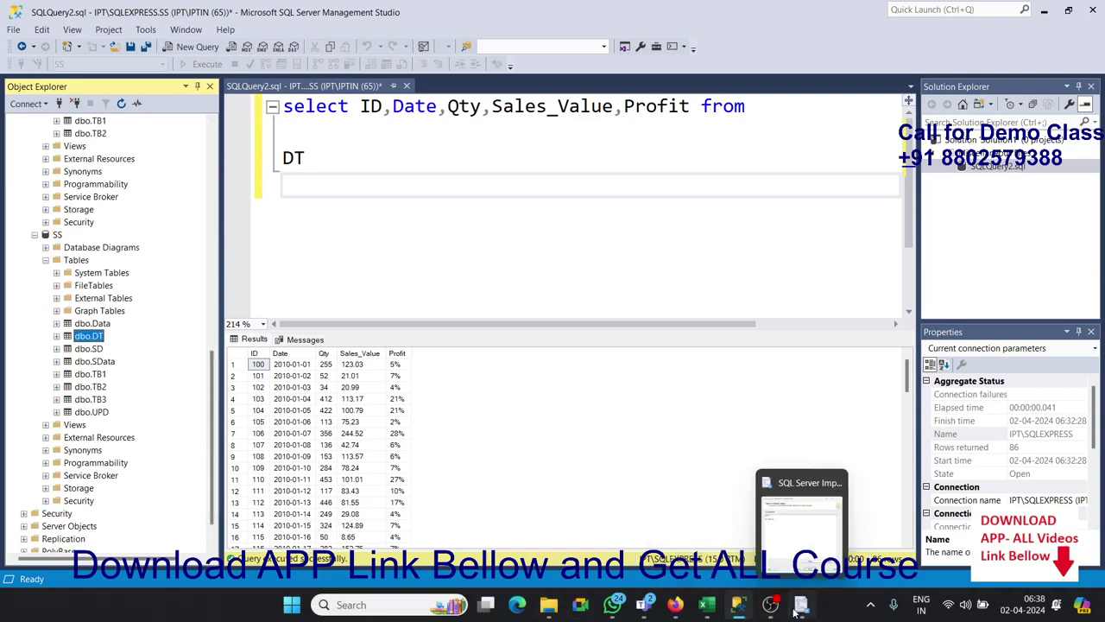
pyautogui.click(796, 527)
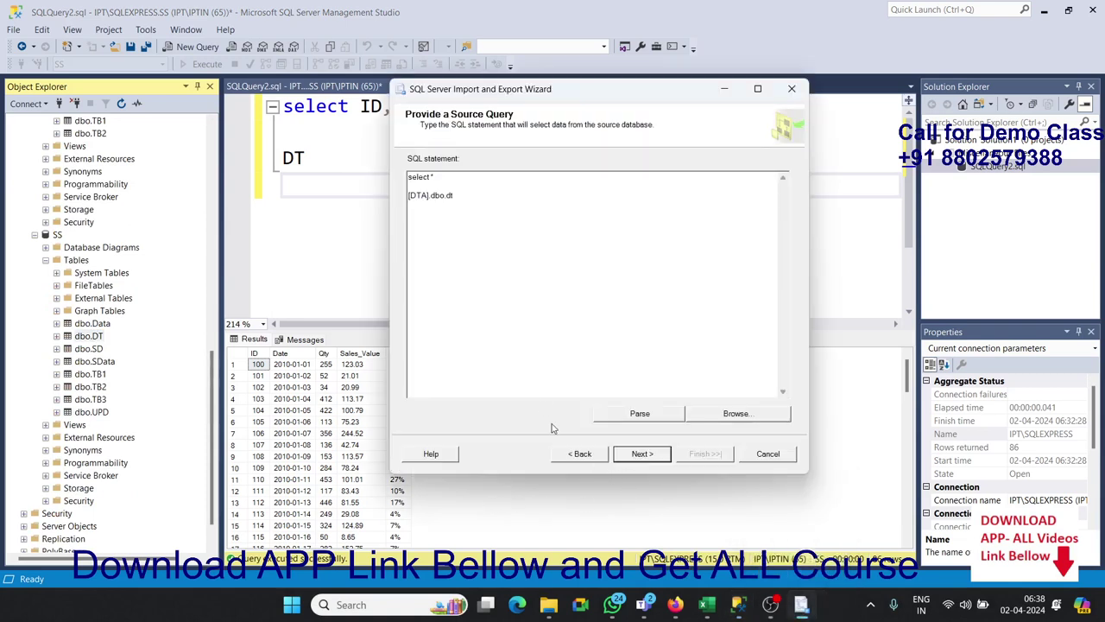
# Retry the query on [DTA].dbo.dt and clear the whole SQL statement
pyautogui.click(627, 458)
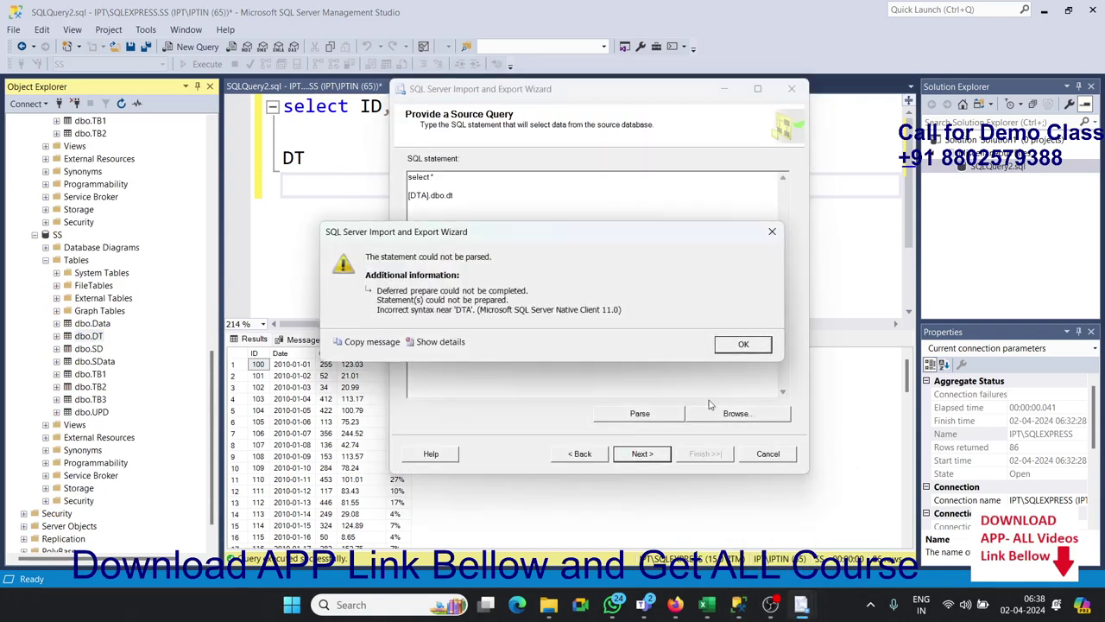
pyautogui.click(741, 344)
pyautogui.hotkey('ctrl', 'a')
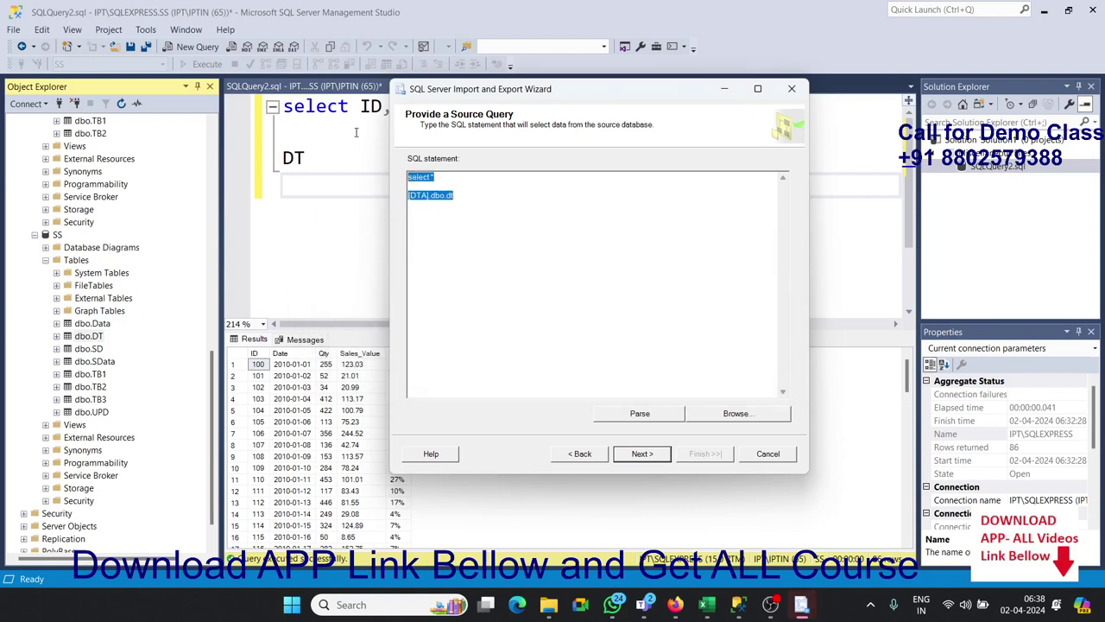
pyautogui.press('Delete')
# Go back to the data source choice in the wizard and set the source database to SS
pyautogui.click(596, 453)
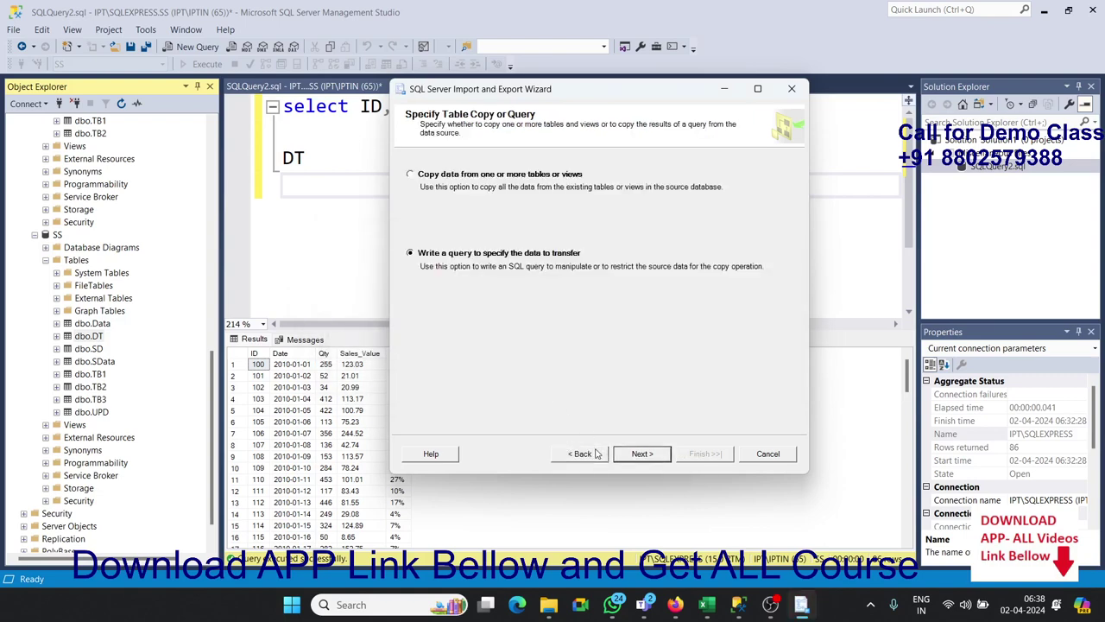
pyautogui.click(596, 453)
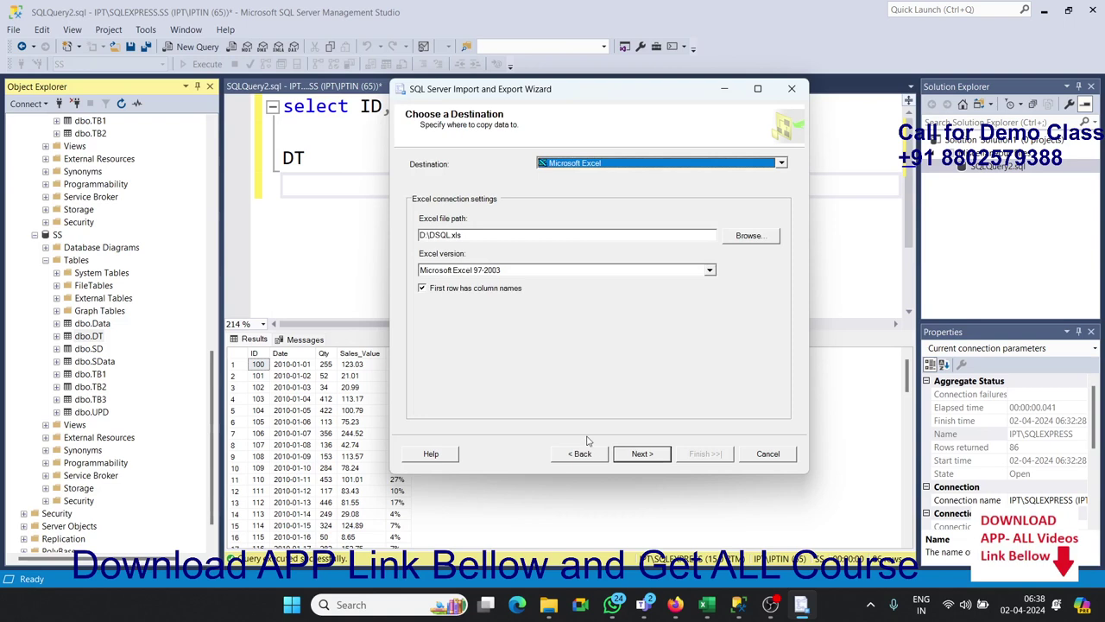
pyautogui.click(588, 458)
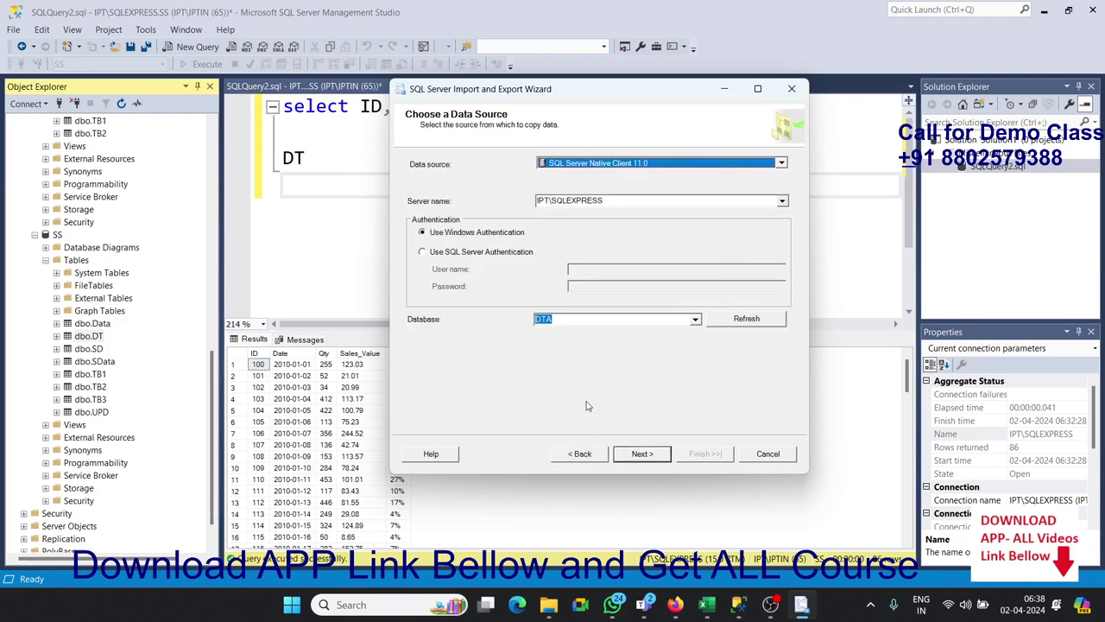
pyautogui.click(696, 319)
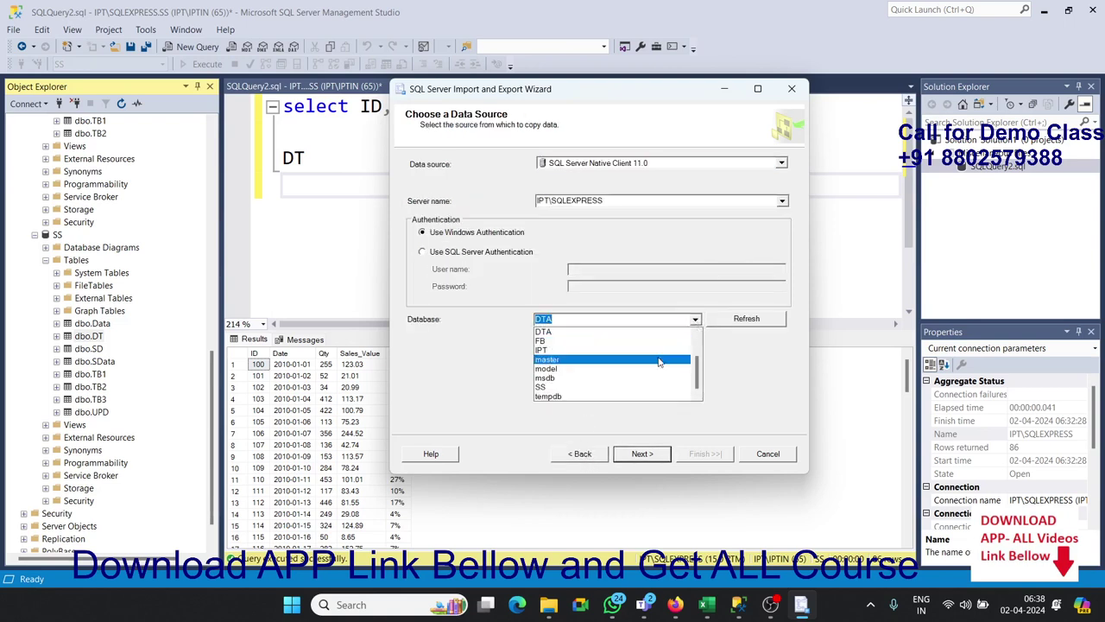
pyautogui.click(627, 388)
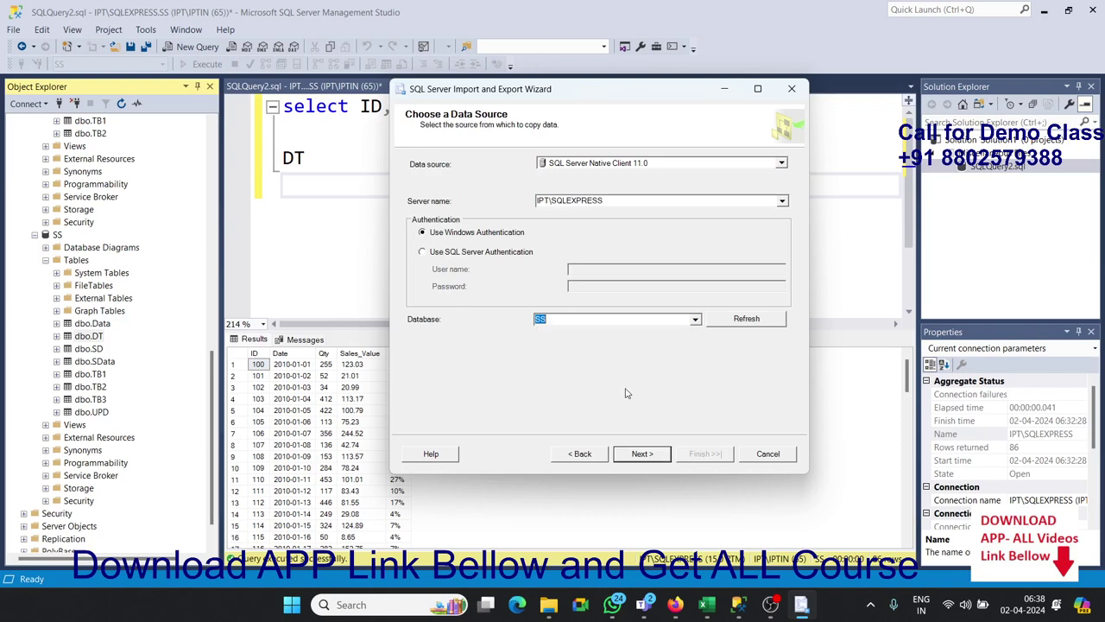
# Proceed with the Excel destination and query option kept, and enter the source query select ID,Date,Qty,Sales_Value,Profit from DT
pyautogui.click(641, 456)
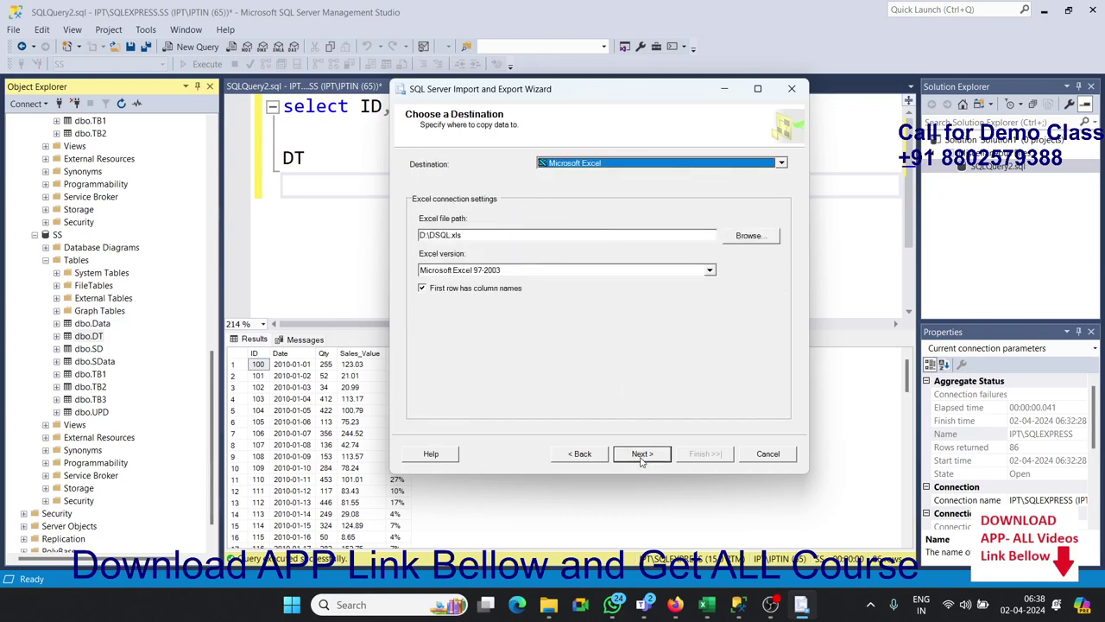
pyautogui.click(641, 456)
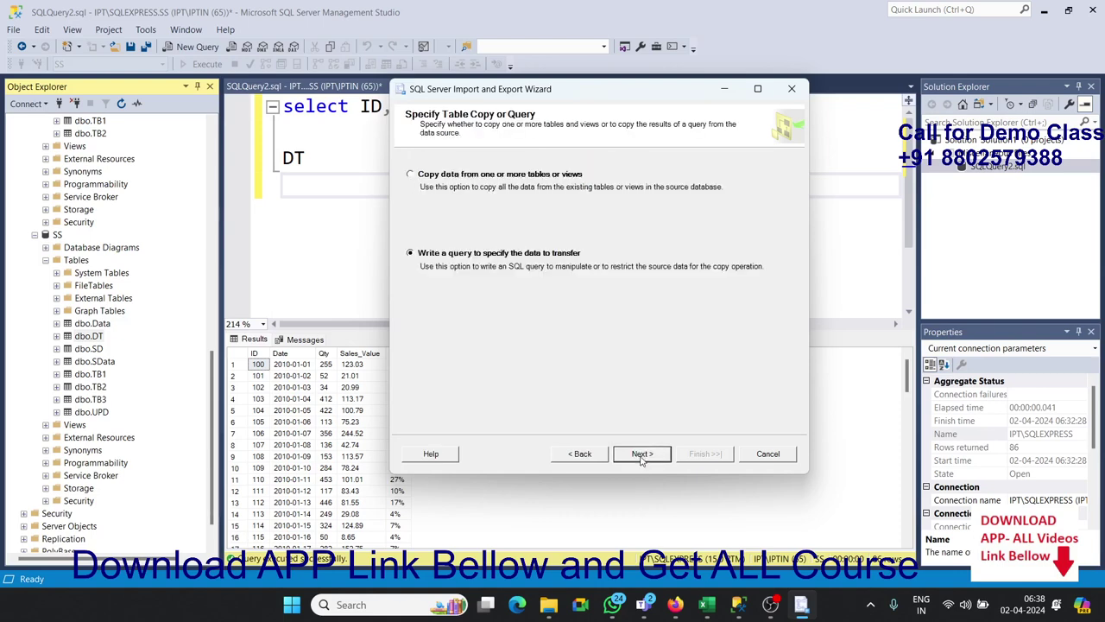
pyautogui.click(640, 456)
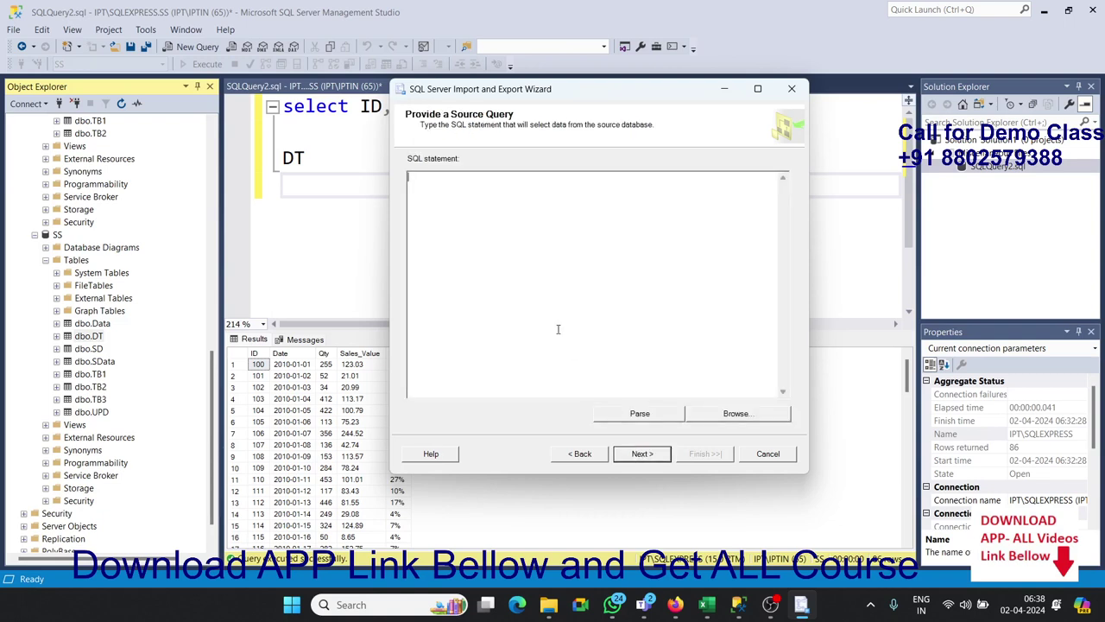
pyautogui.write('select ID,Date,Qty,Sales_Value,Profit from  DT')
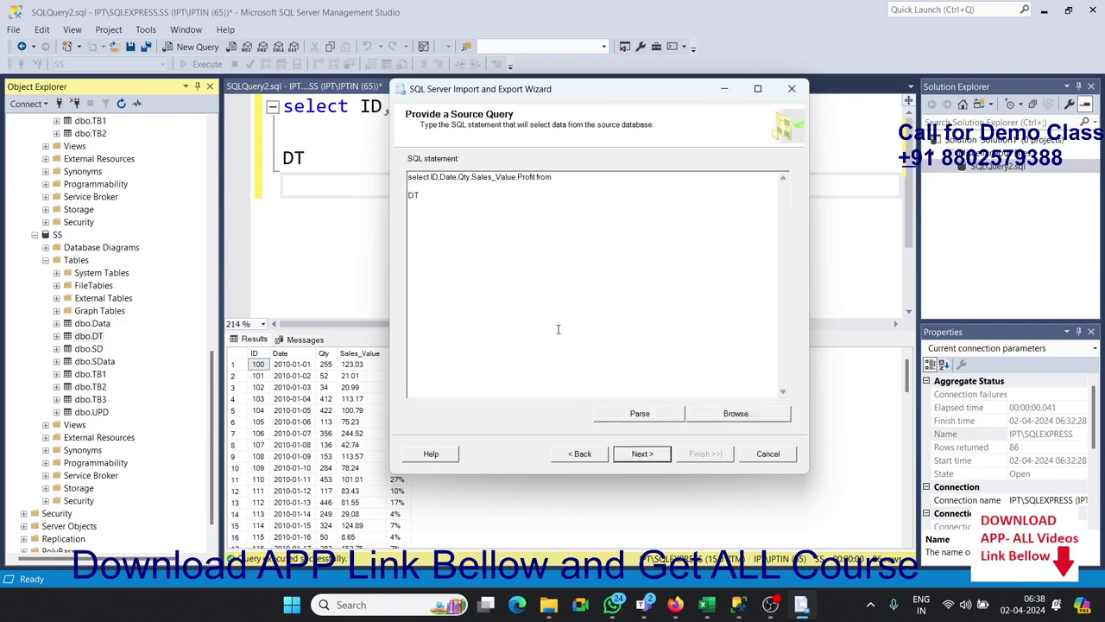
# Export the query to D:\DSQL.xls with the default mappings, running it immediately without saving a package, and close the wizard
pyautogui.click(643, 456)
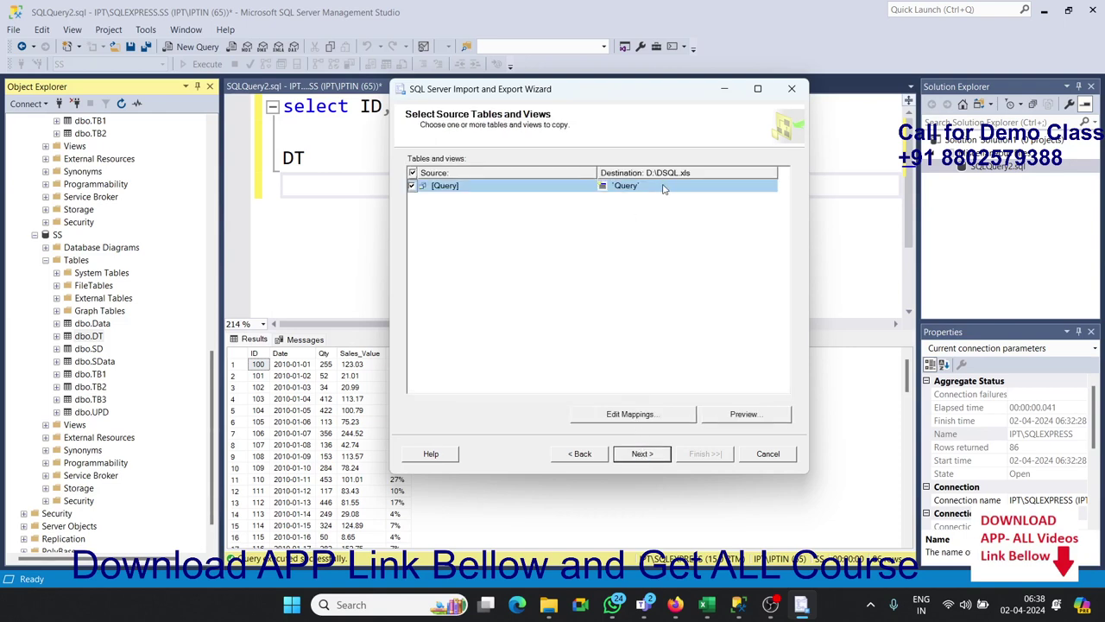
pyautogui.click(656, 457)
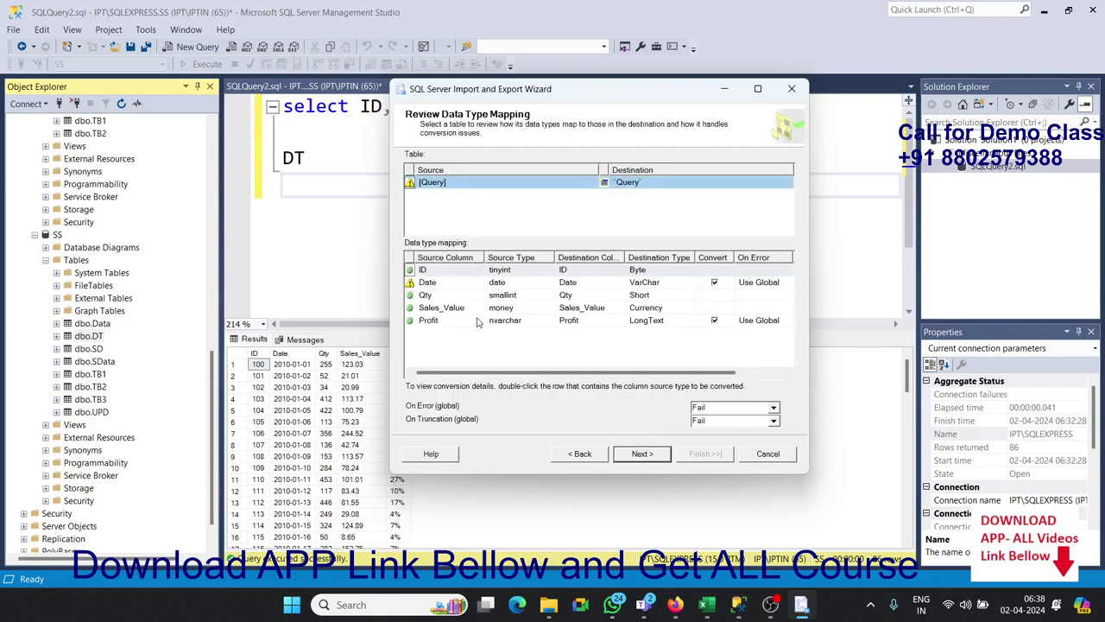
pyautogui.click(652, 458)
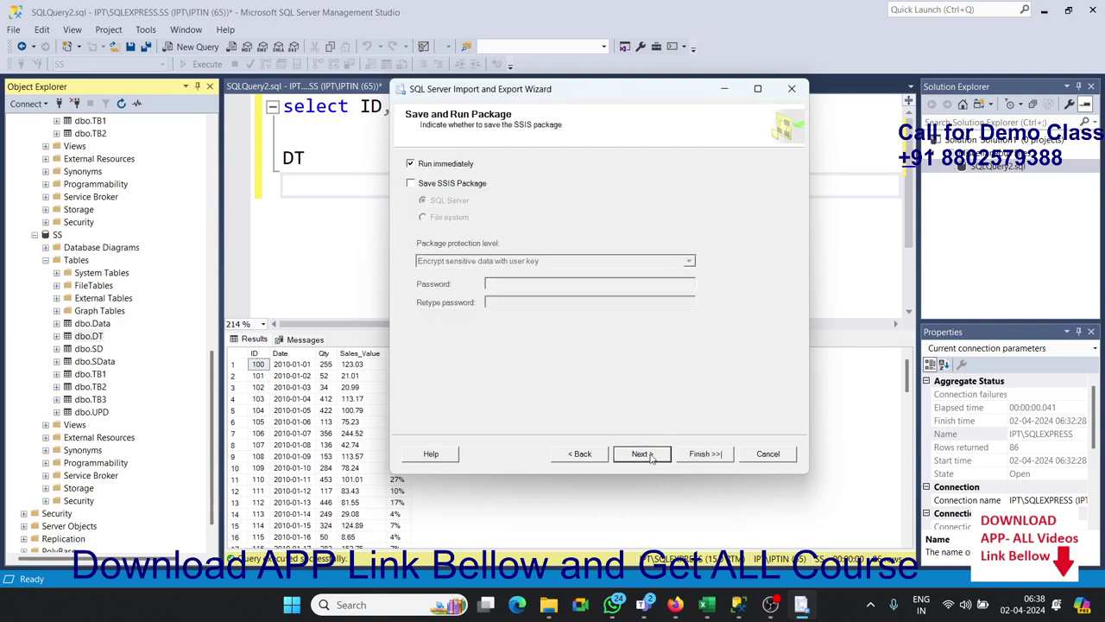
pyautogui.click(652, 458)
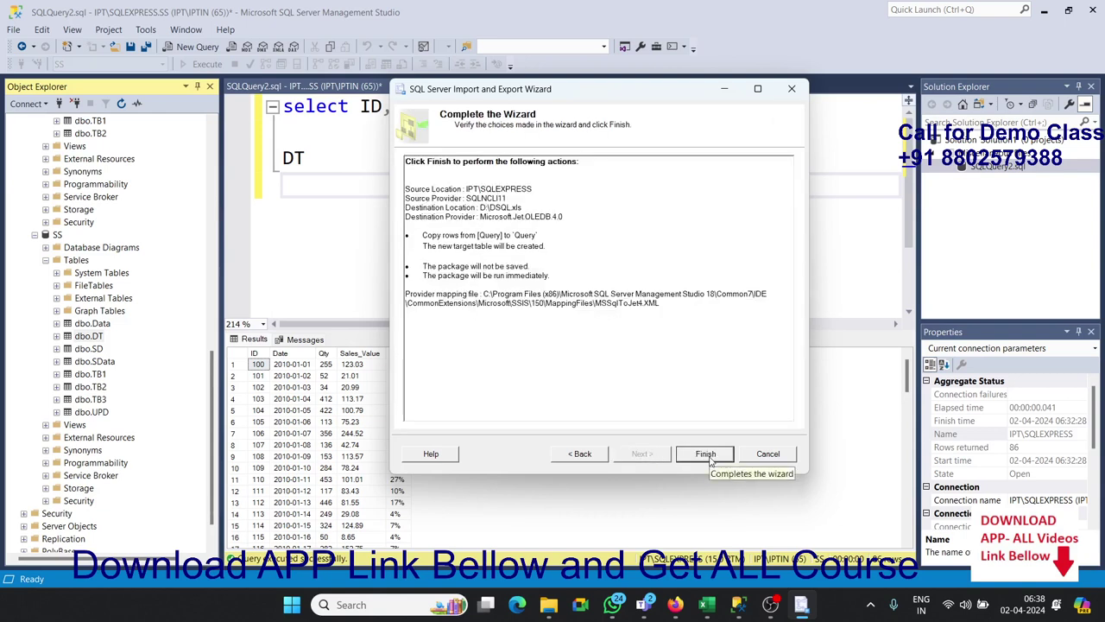
pyautogui.click(710, 459)
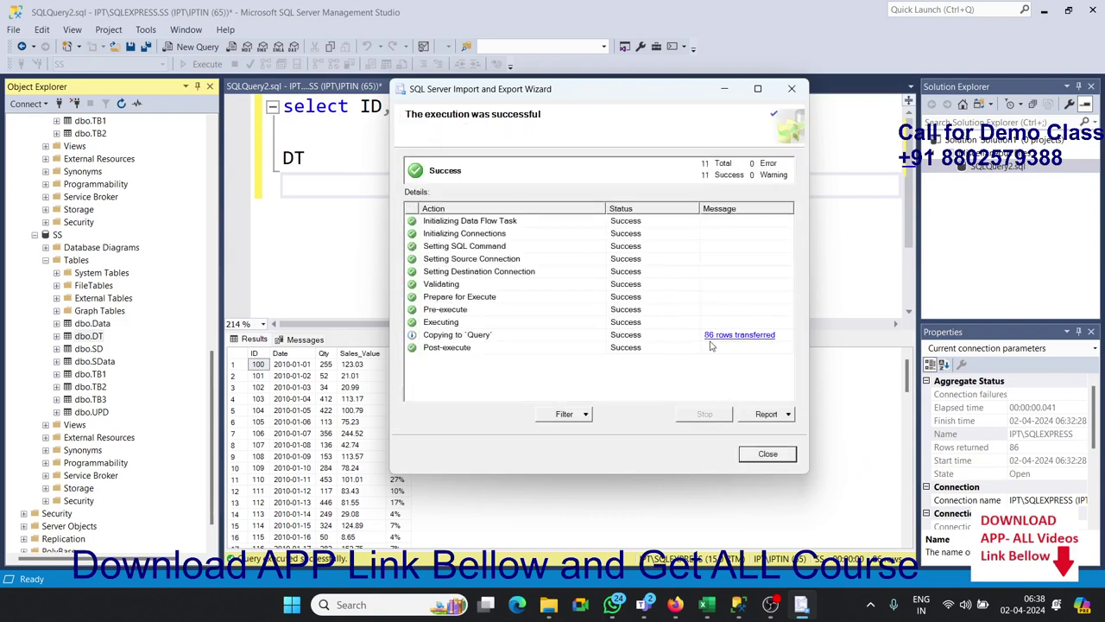
pyautogui.click(768, 453)
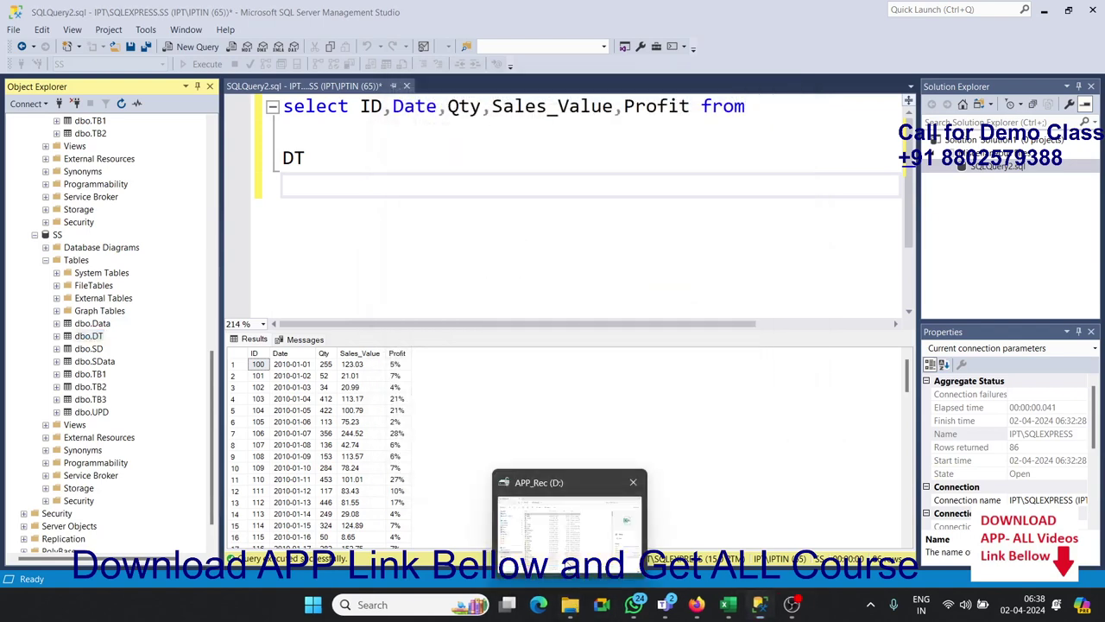
# Switch to the APP_Rec (D:) folder in File Explorer and open the exported DSQL workbook
pyautogui.click(570, 518)
pyautogui.scroll(-3, 268, 498)
pyautogui.scroll(3, 284, 415)
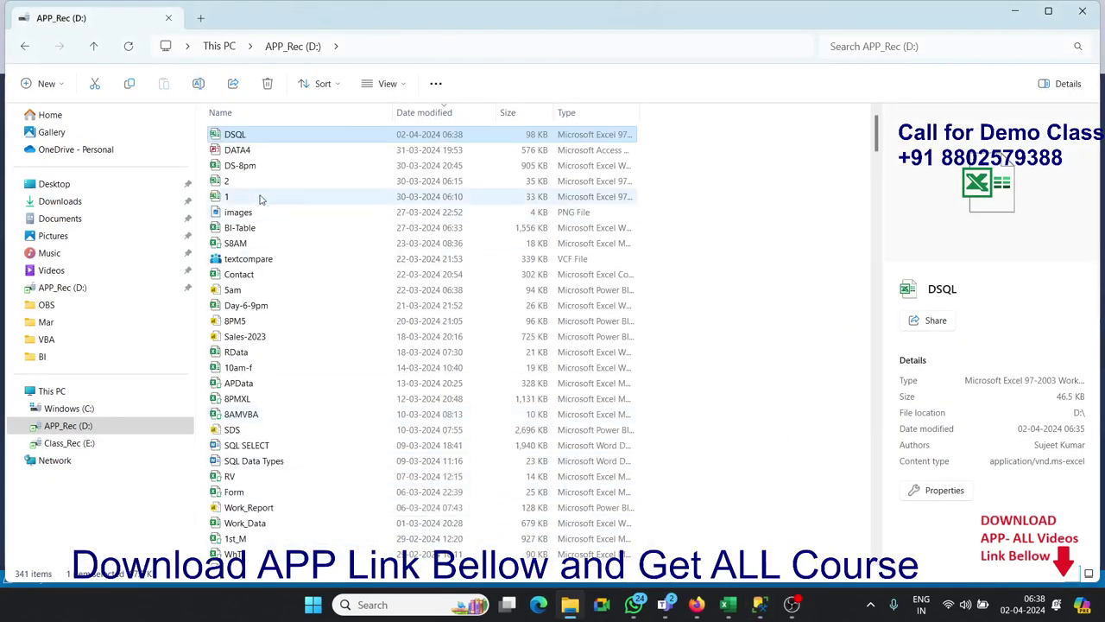
pyautogui.doubleClick(274, 138)
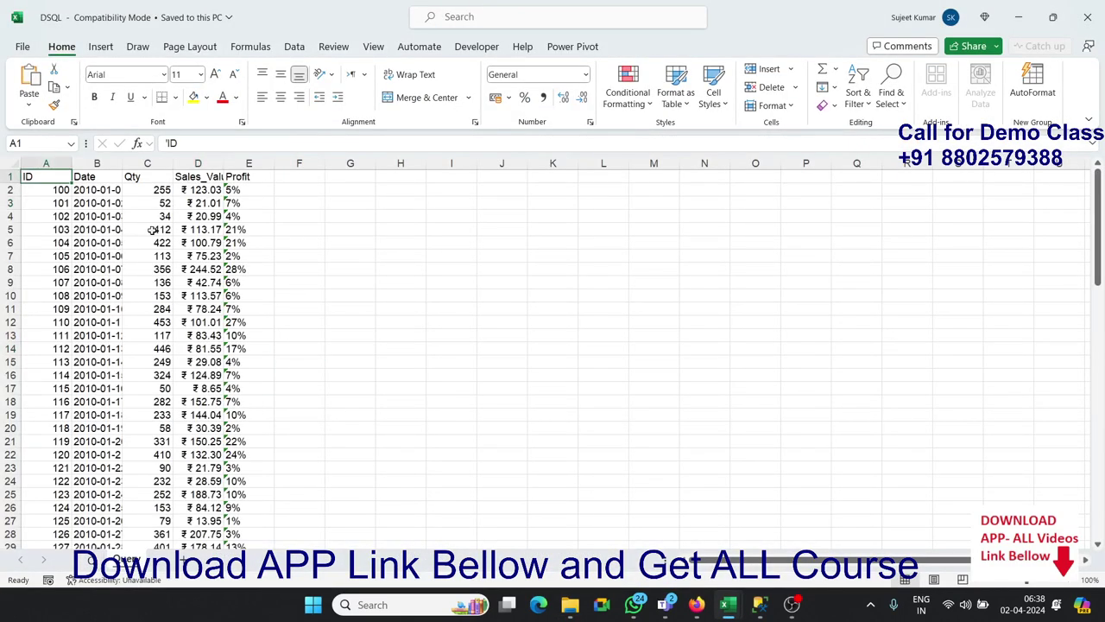
# Check the exported ID, Date, Qty, Sales_Value and Profit columns in DSQL, and close the workbook
pyautogui.click(228, 176)
pyautogui.hotkey('ctrl', 'shift', 'Down')
pyautogui.hotkey('ctrl', 'shift', 'Left')
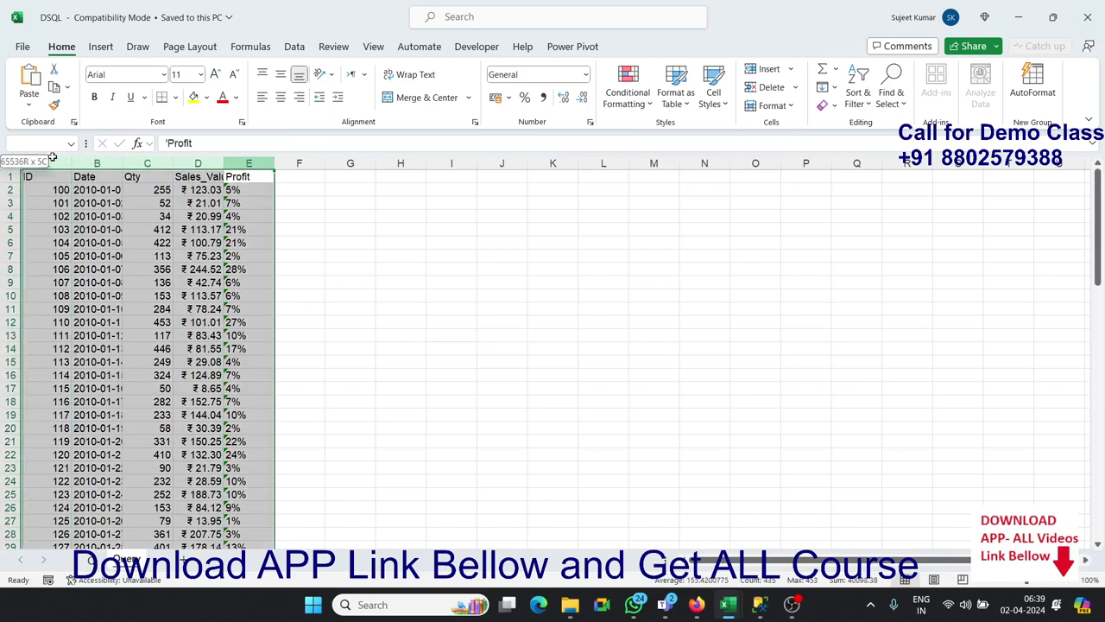
pyautogui.click(245, 247)
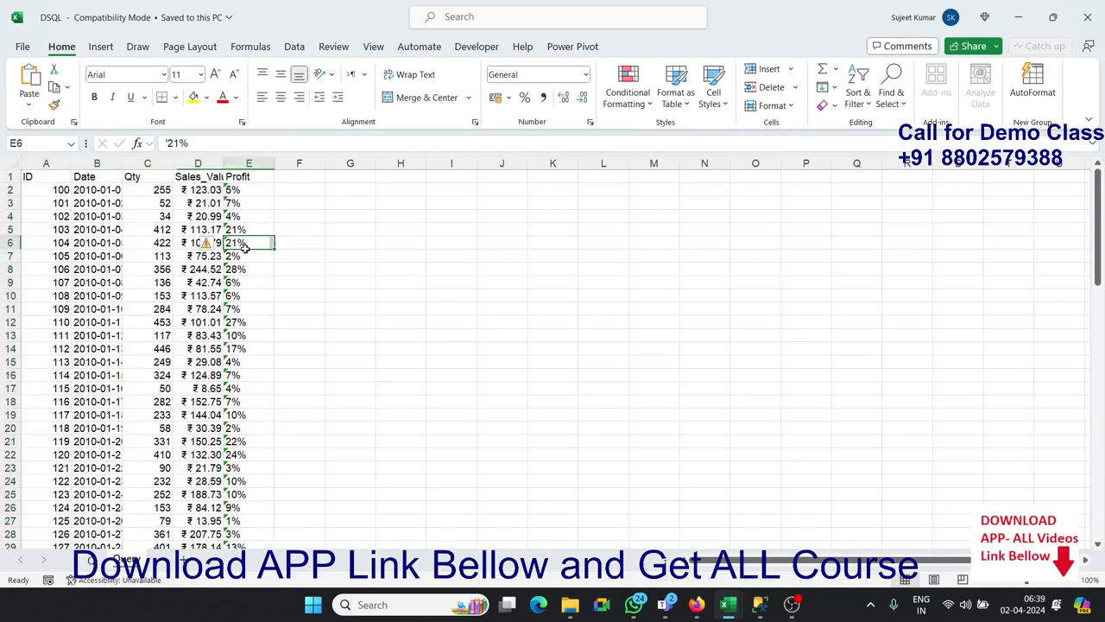
pyautogui.click(1085, 28)
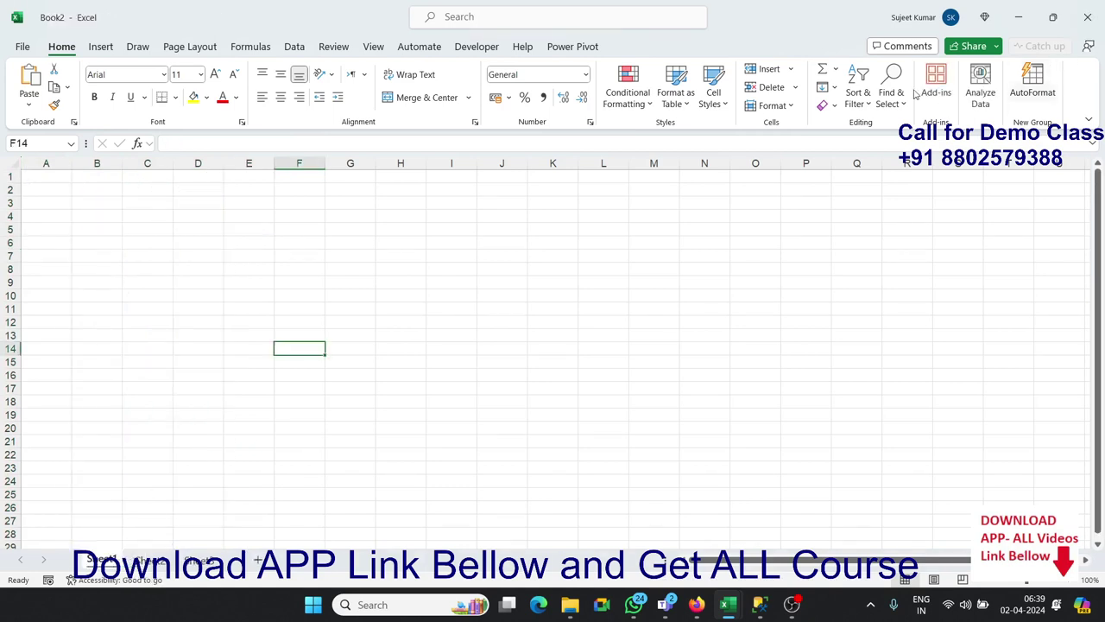
# Start a data import from a SQL Server database in the blank Book2 workbook
pyautogui.click(181, 245)
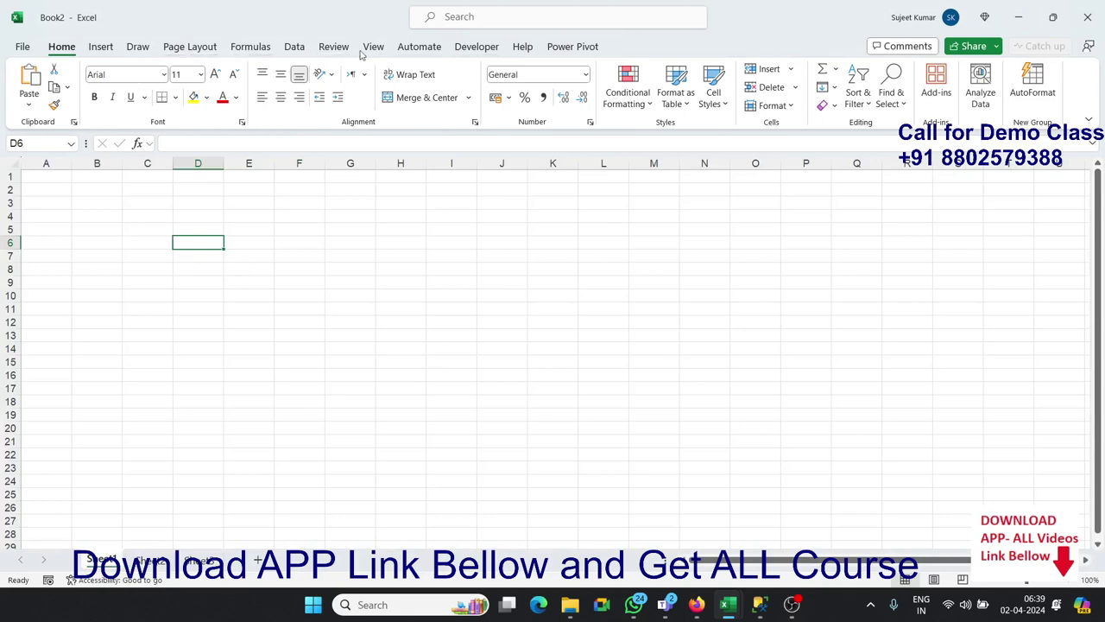
pyautogui.click(294, 47)
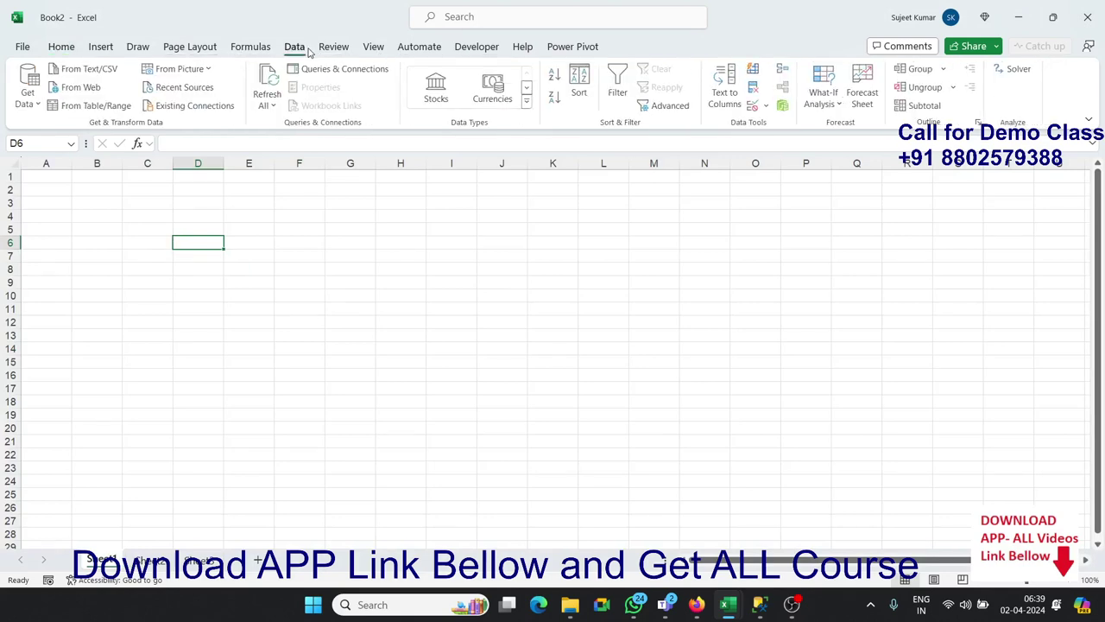
pyautogui.click(29, 96)
pyautogui.moveTo(58, 162)
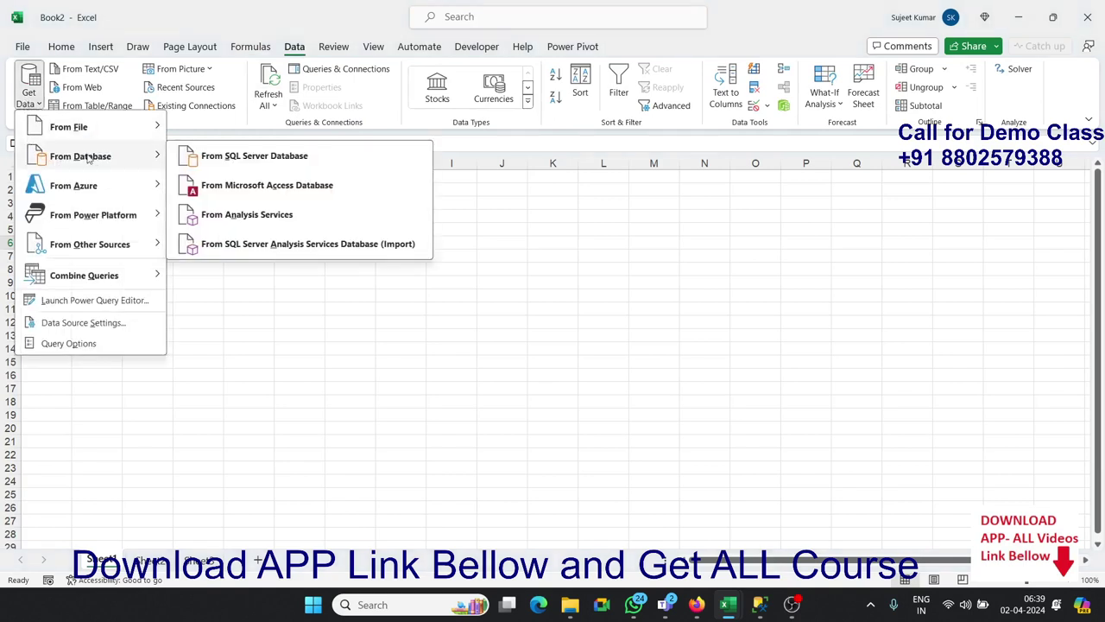
pyautogui.click(242, 159)
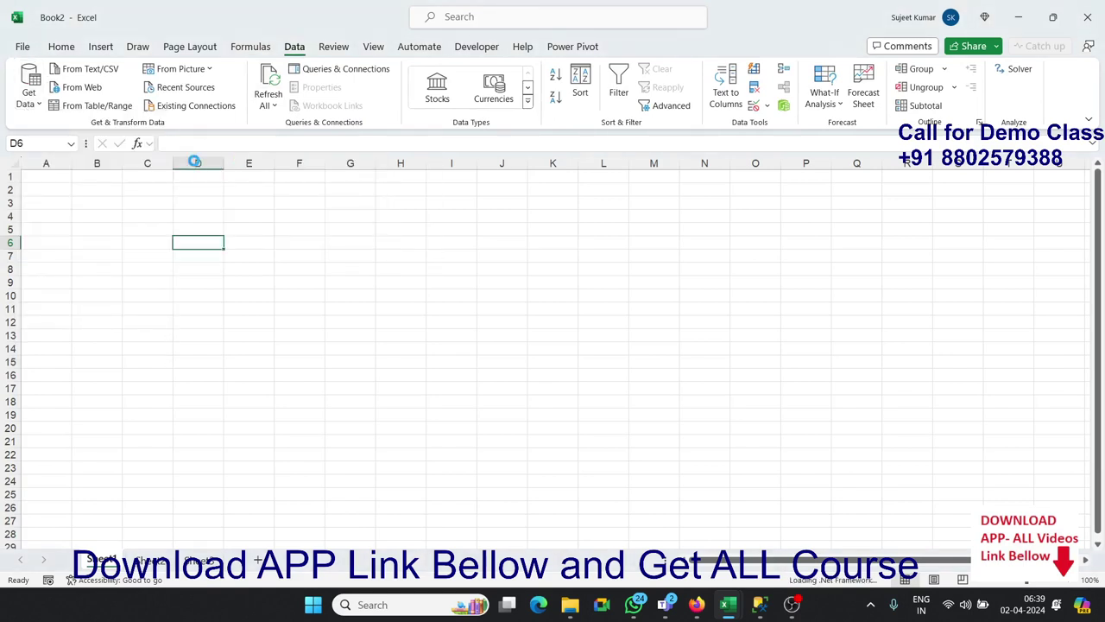
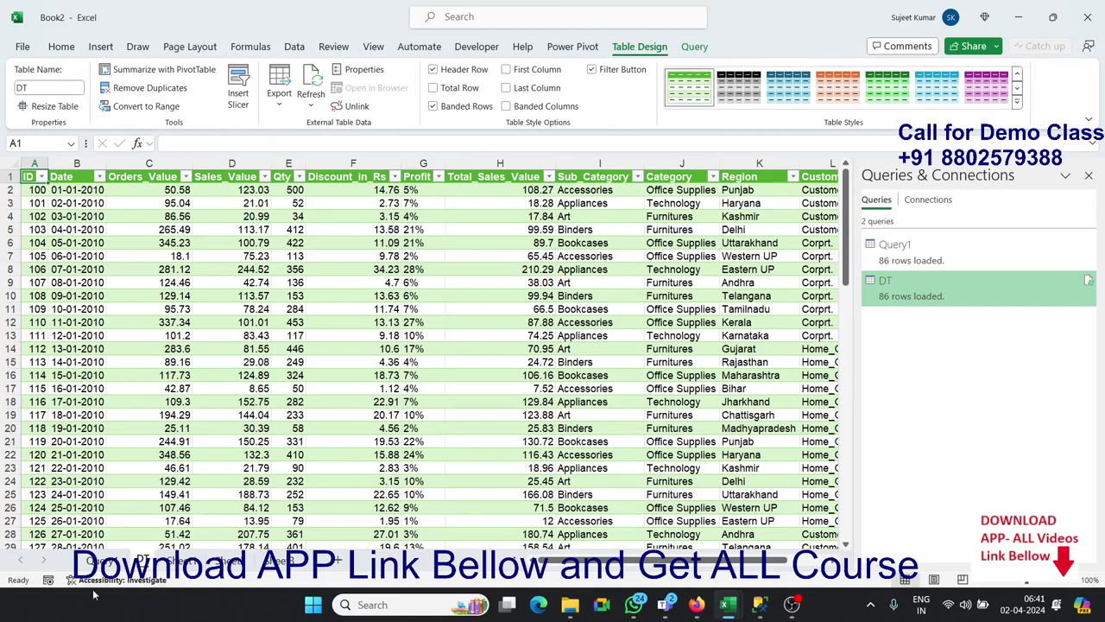
# Look at the Query1 and DT sheets, then bring up the Teams meeting window and shift it aside
pyautogui.click(102, 561)
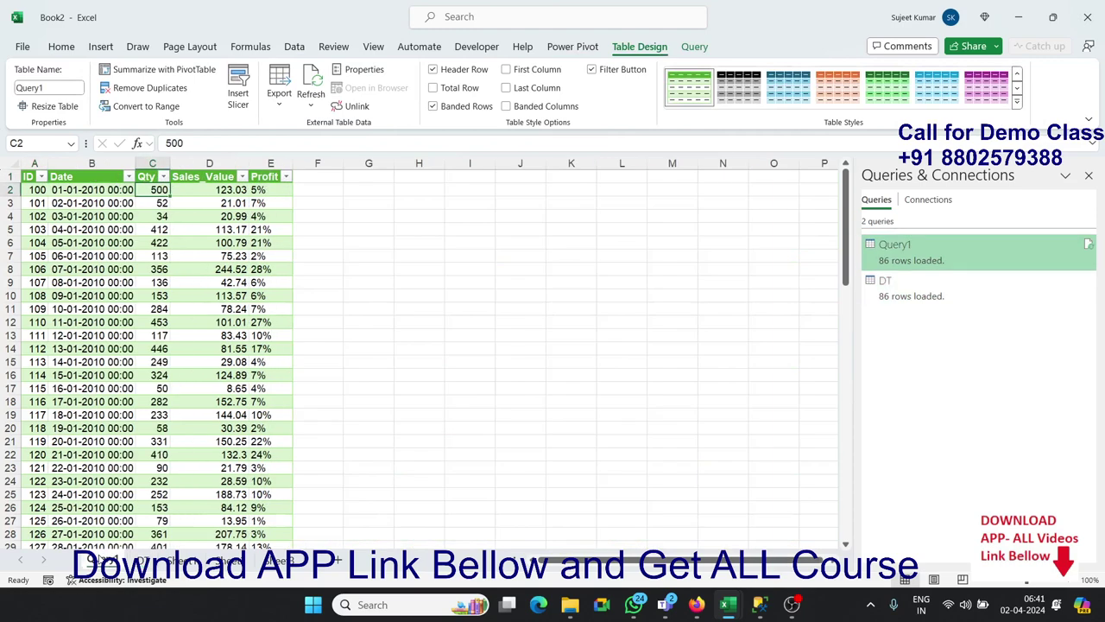
pyautogui.click(149, 561)
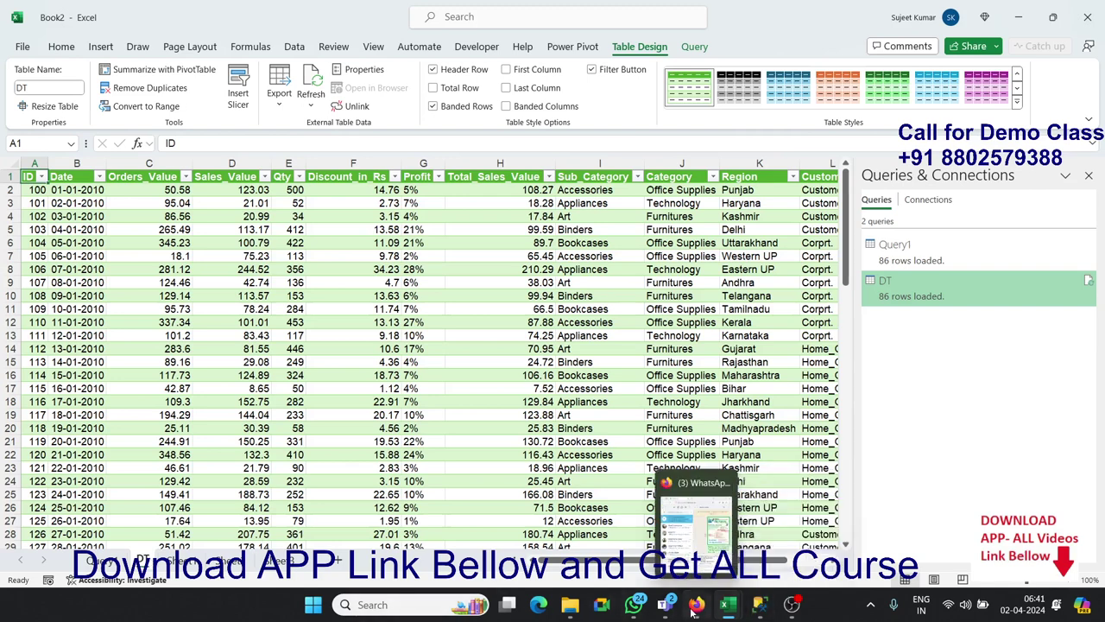
pyautogui.moveTo(678, 610)
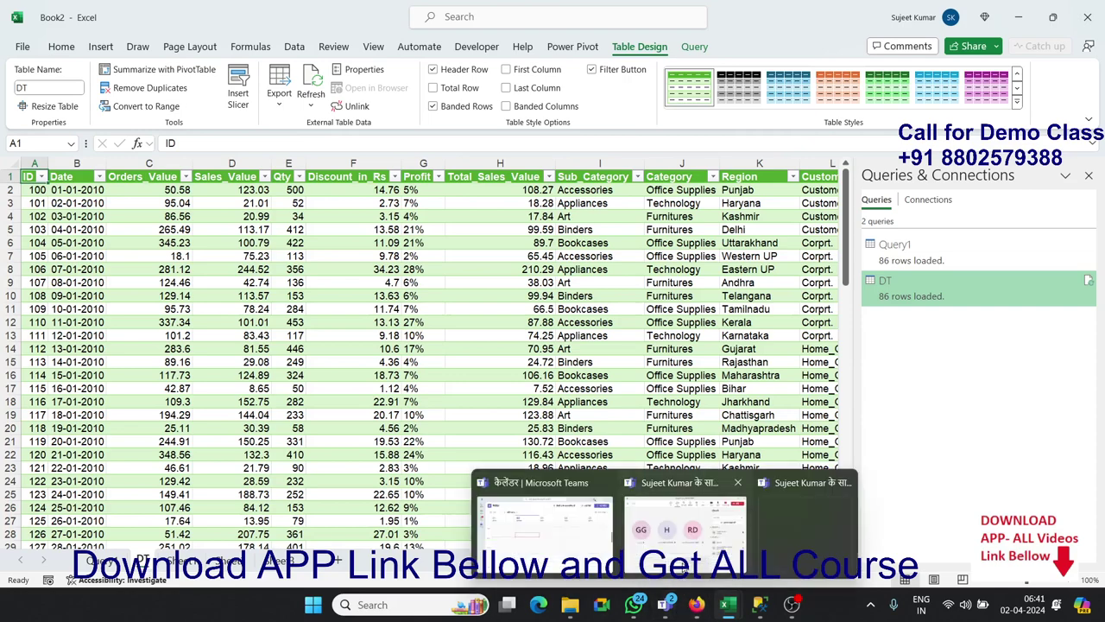
pyautogui.click(671, 555)
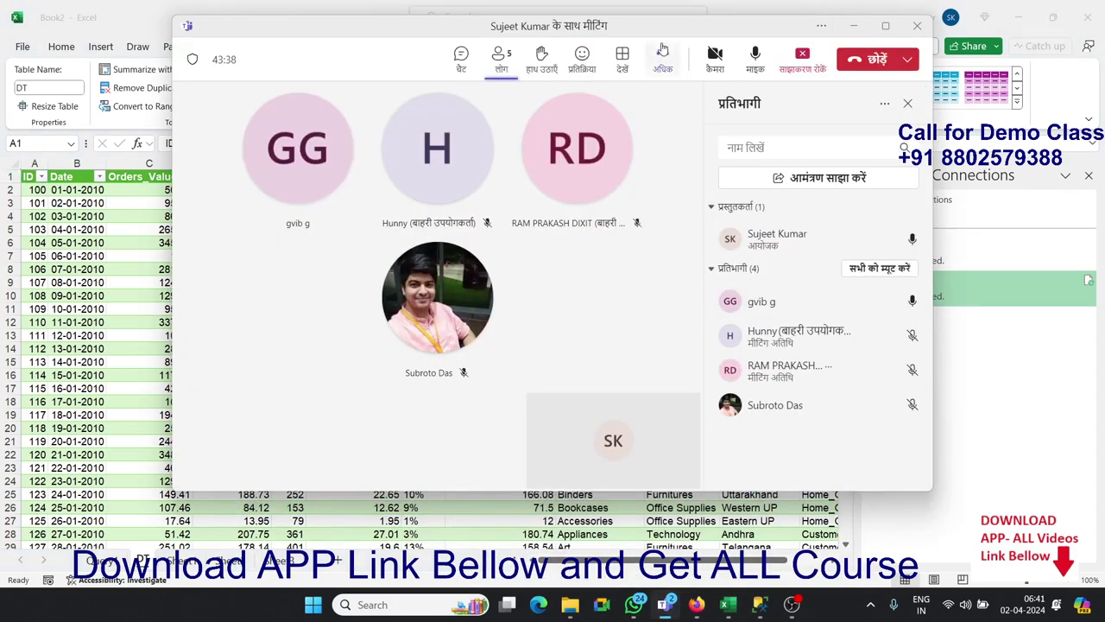
pyautogui.moveTo(656, 34); pyautogui.dragTo(751, 50)
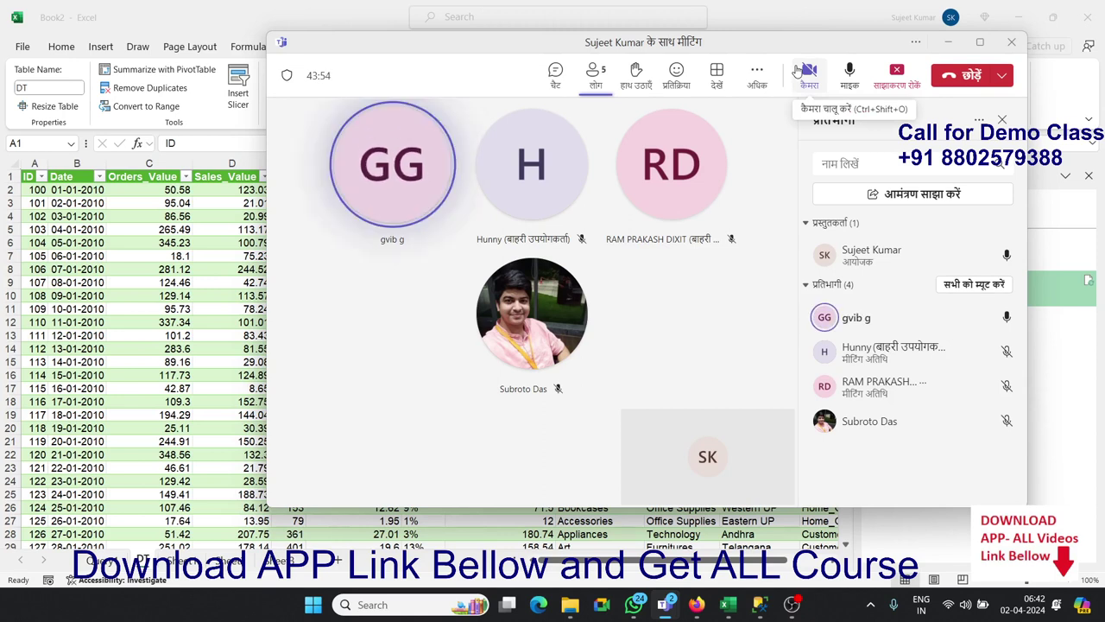
# Return to the Excel workbook and compare the Query1 table's five columns with the full table on the DT sheet
pyautogui.click(99, 557)
pyautogui.click(104, 559)
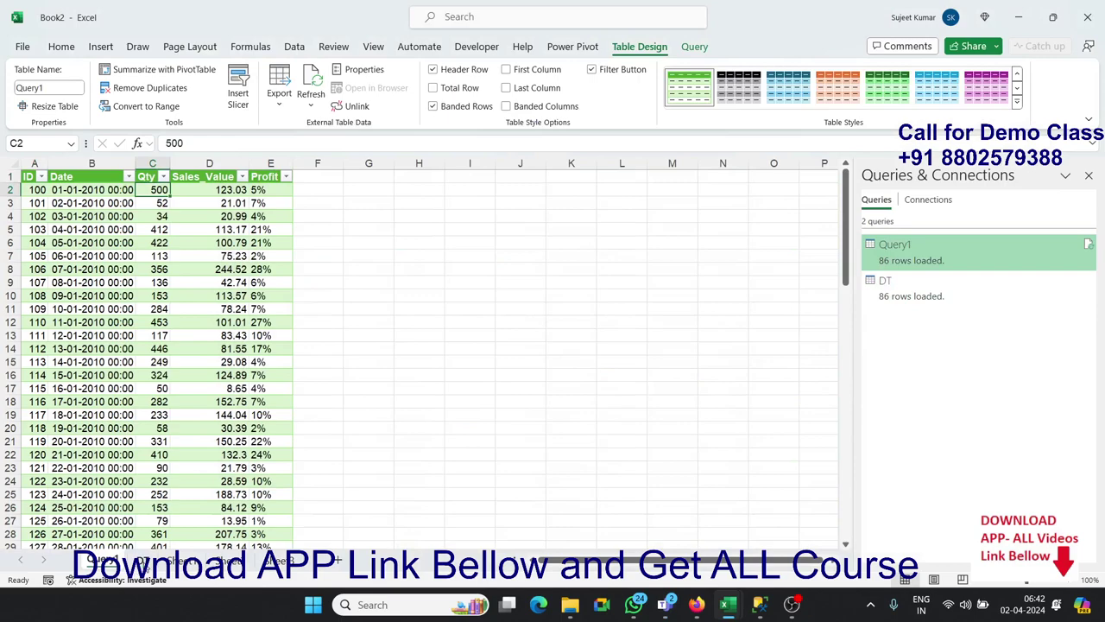
pyautogui.click(143, 560)
pyautogui.click(96, 560)
pyautogui.moveTo(35, 164); pyautogui.dragTo(276, 178)
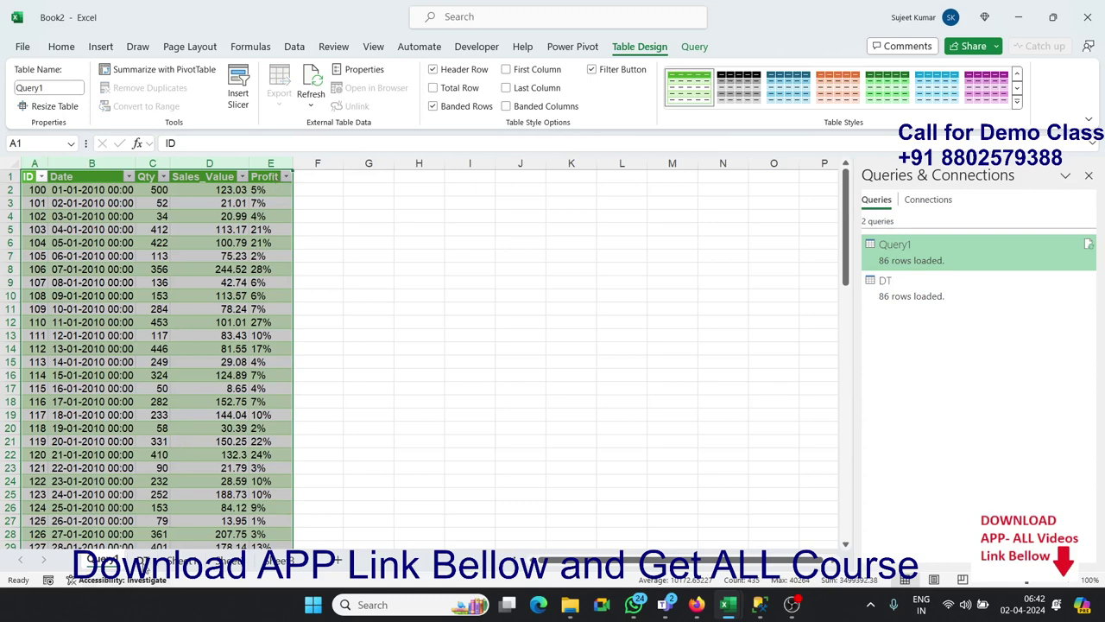
pyautogui.click(144, 562)
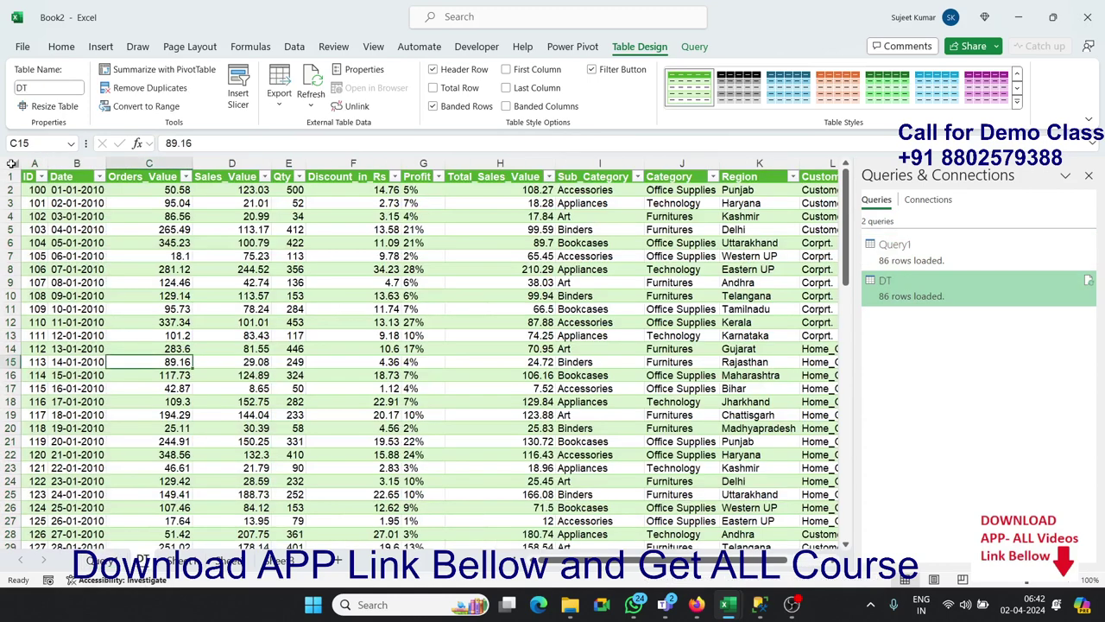
pyautogui.click(12, 164)
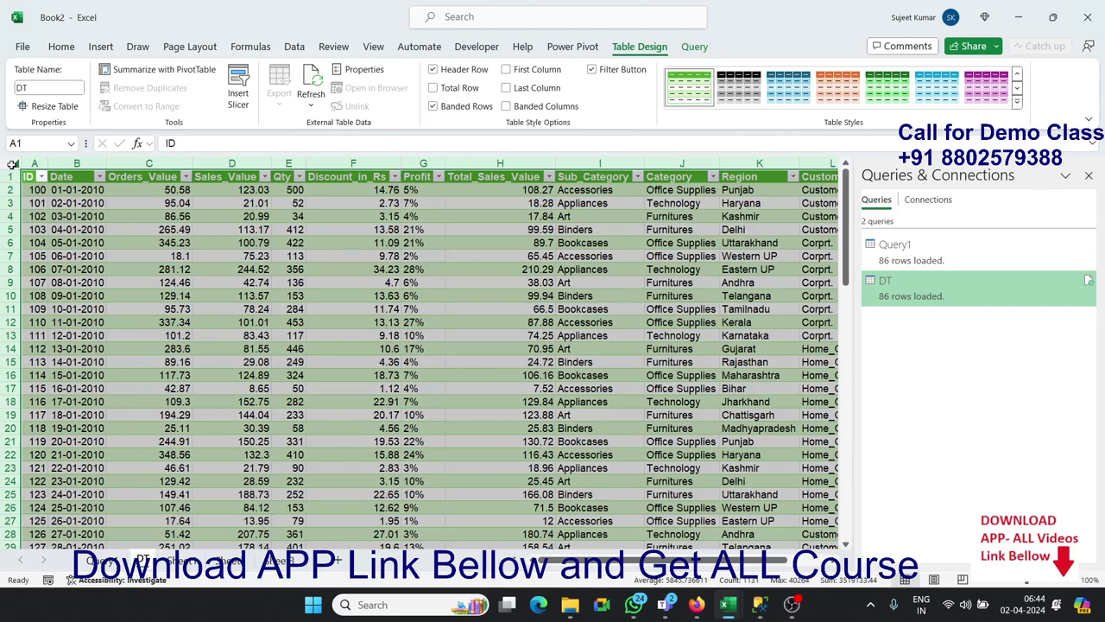
# Go down the Date column of the DT sheet to the last row of the worksheet
pyautogui.click(87, 293)
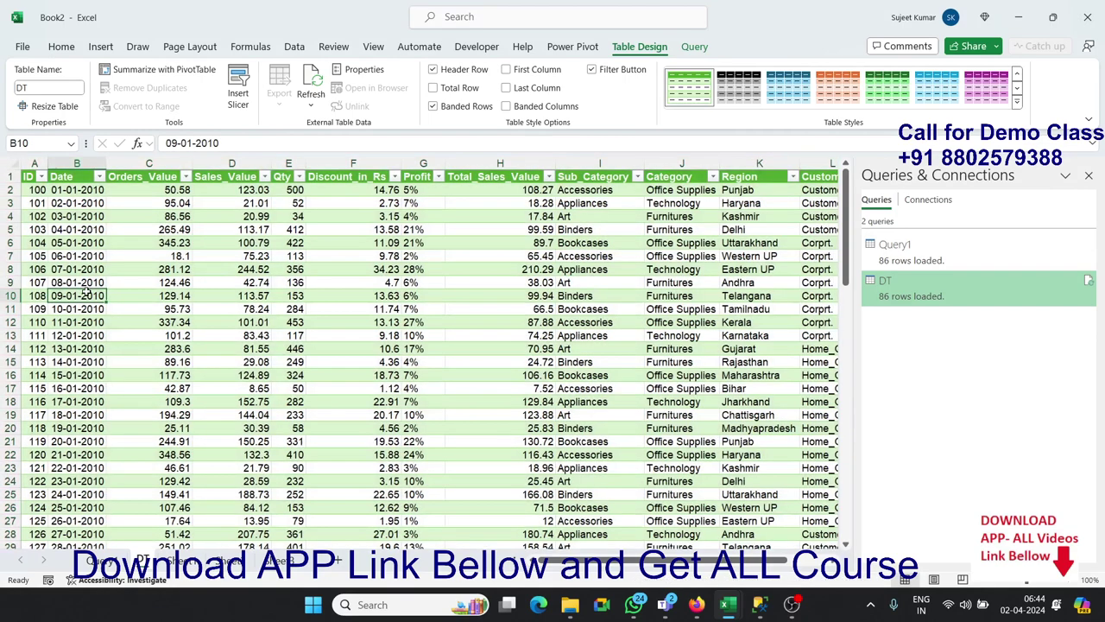
pyautogui.press('Down')
pyautogui.hotkey('ctrl', 'Down')
pyautogui.hotkey('ctrl', 'Down')
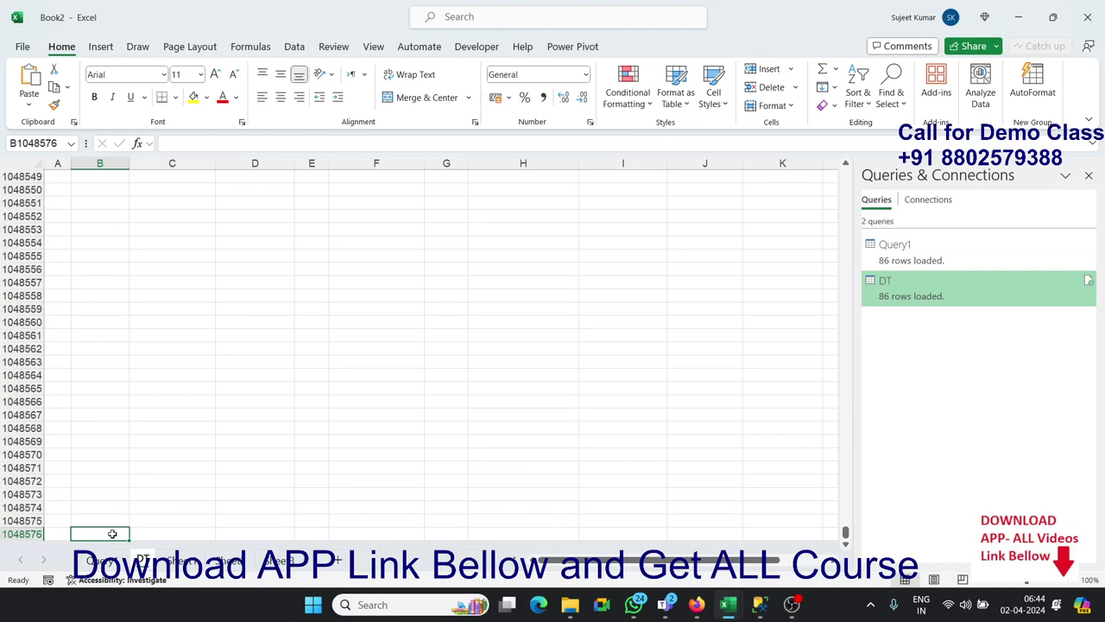
# Look through the Query1, DT and Sheet1 sheets, and return to the Date header on the DT sheet
pyautogui.click(96, 560)
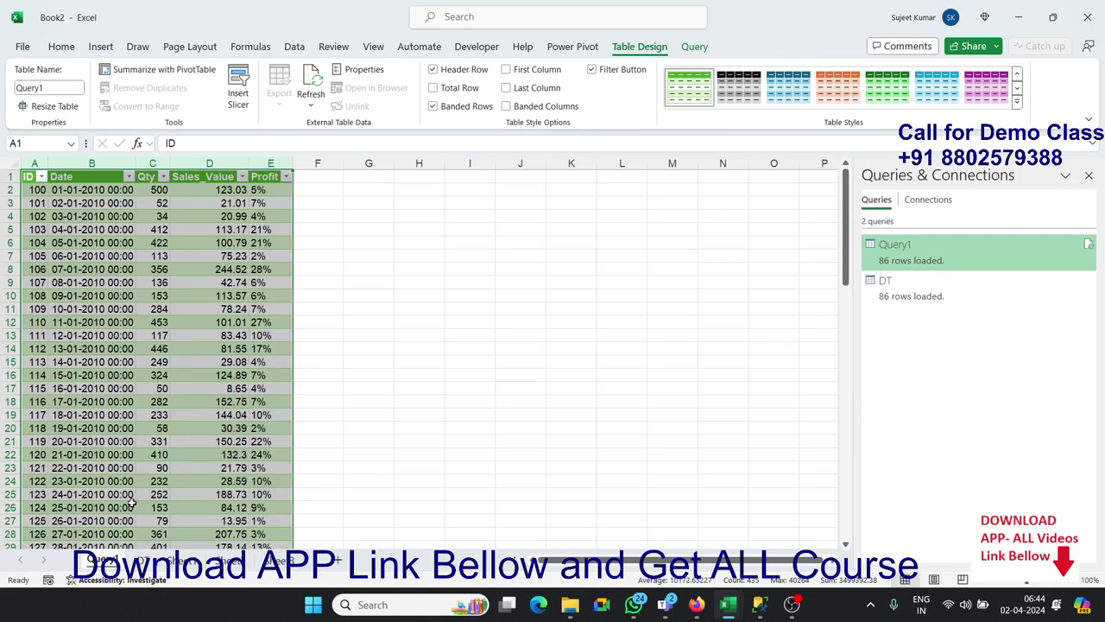
pyautogui.click(143, 561)
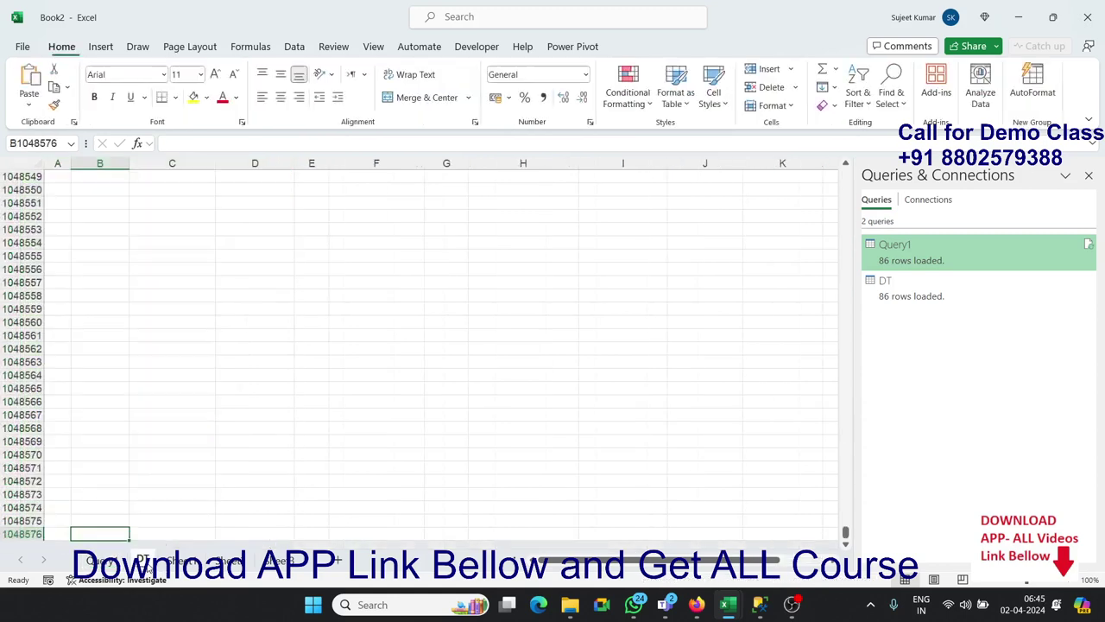
pyautogui.click(172, 563)
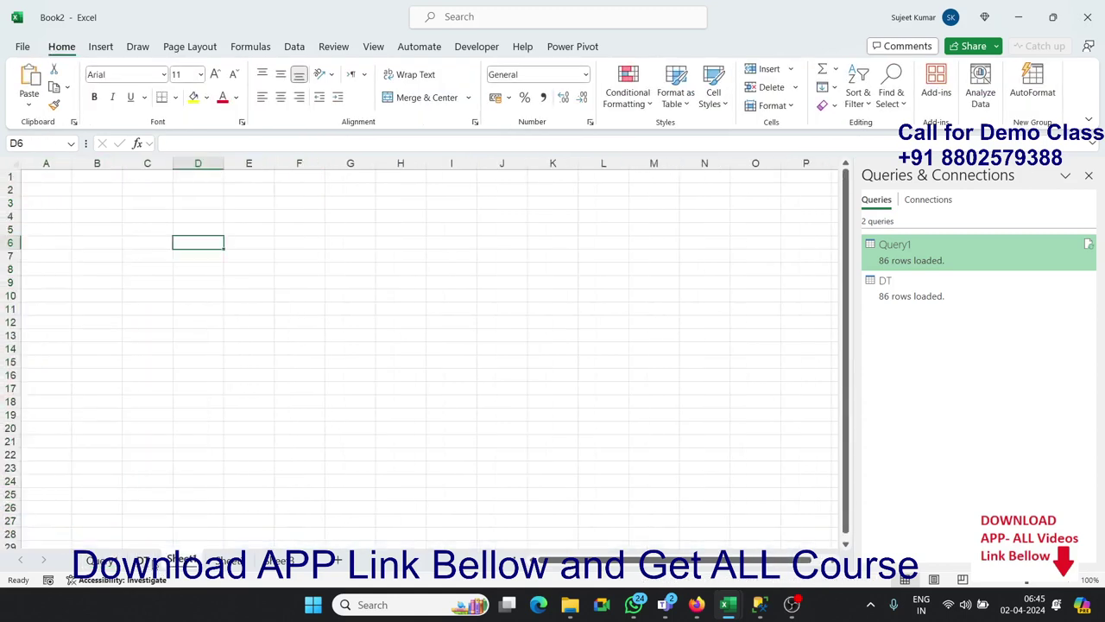
pyautogui.hotkey('ctrl', 'pageup')
pyautogui.click(101, 479)
pyautogui.hotkey('ctrl', 'Up')
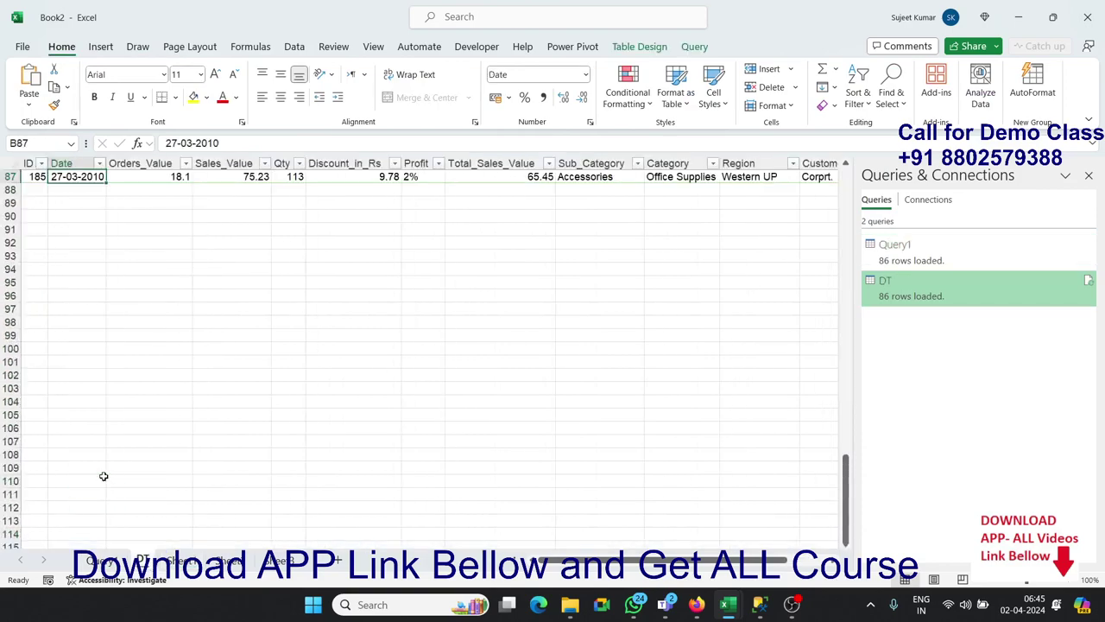
pyautogui.hotkey('ctrl', 'Up')
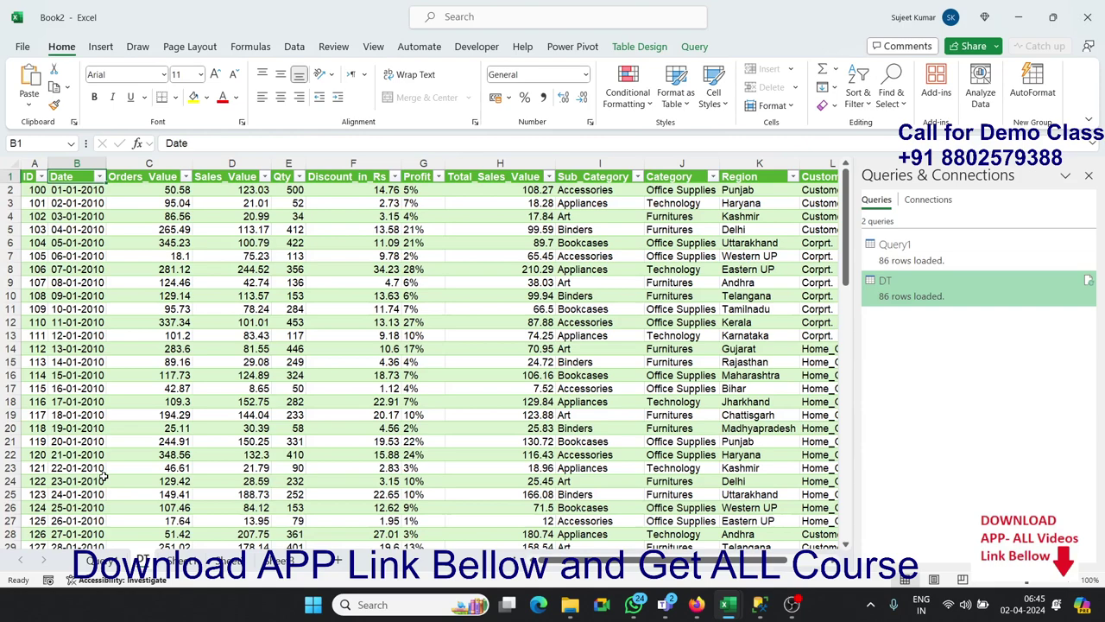
# Launch Power BI Desktop and create a new blank report
pyautogui.press('super')
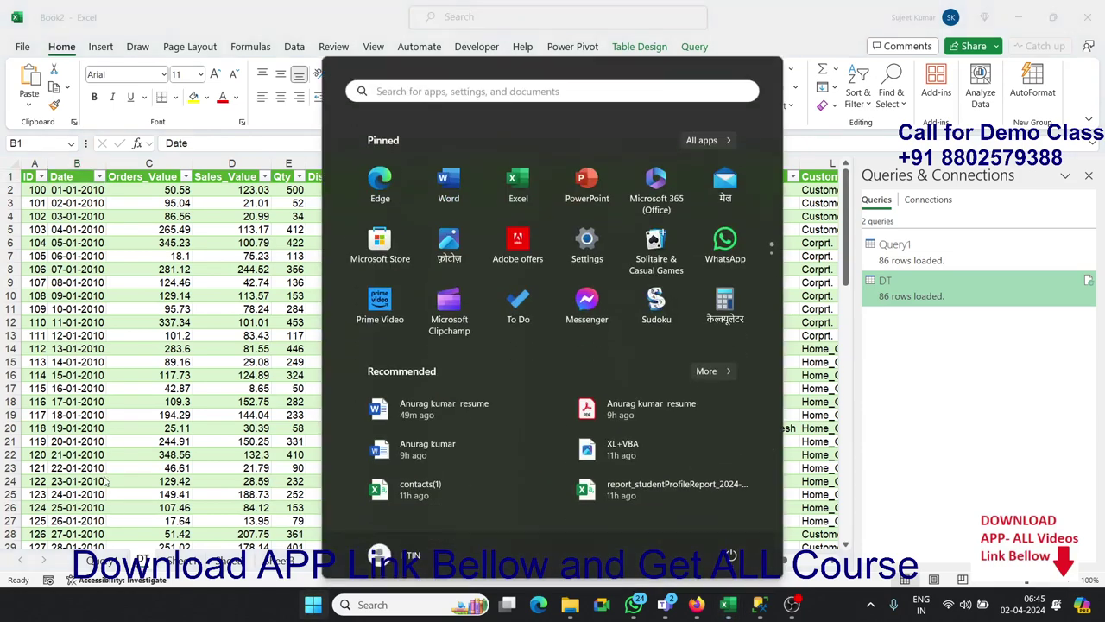
pyautogui.write('po')
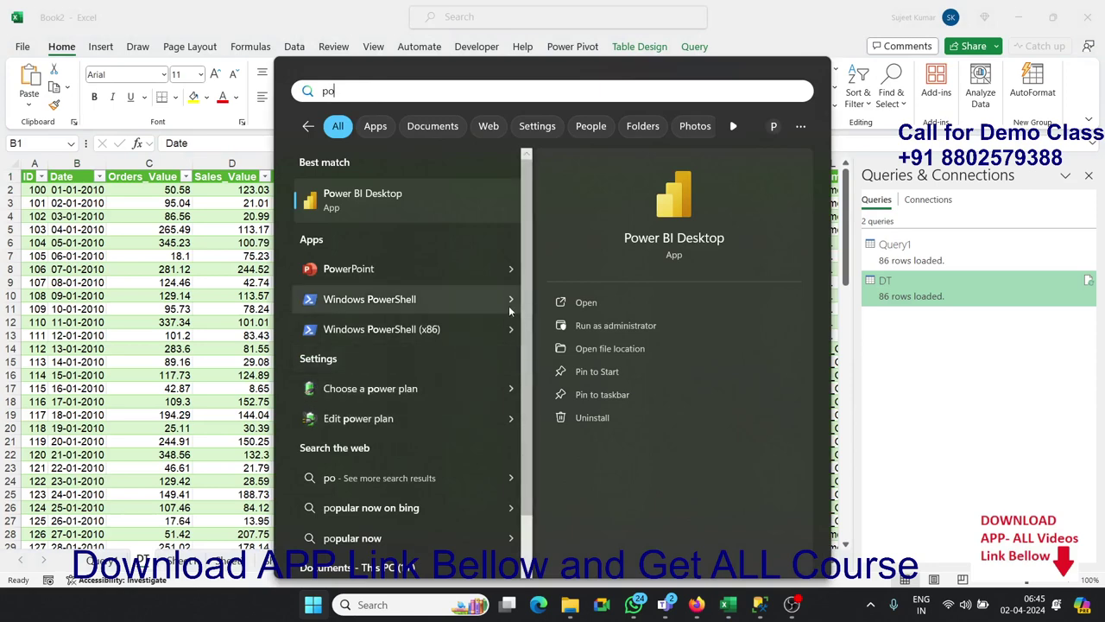
pyautogui.press('BackSpace')
pyautogui.press('BackSpace')
pyautogui.press('Escape')
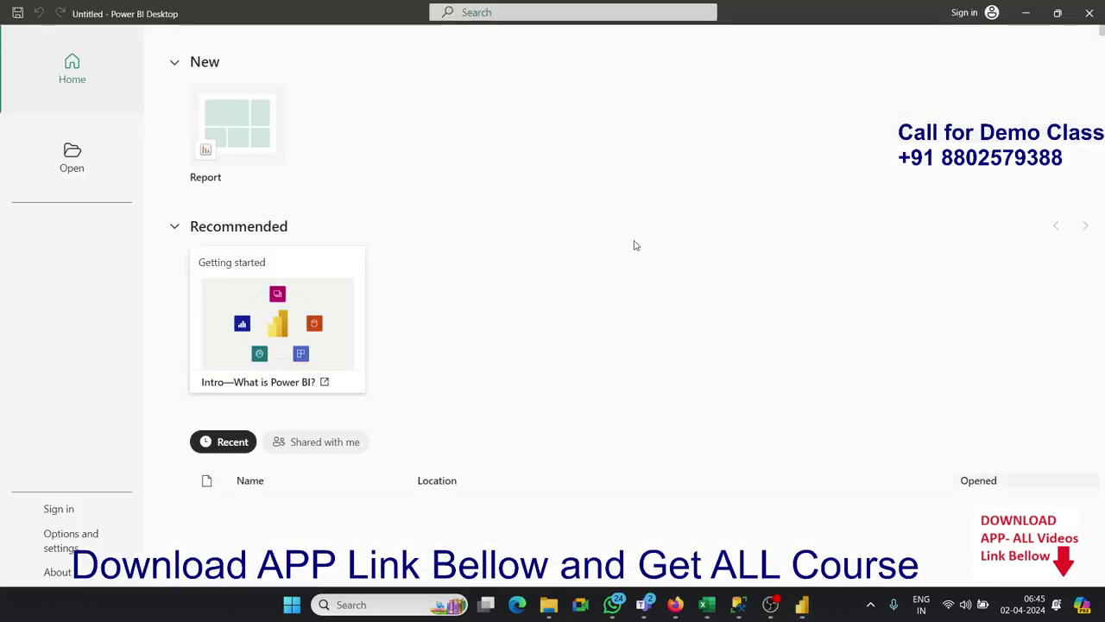
pyautogui.click(260, 117)
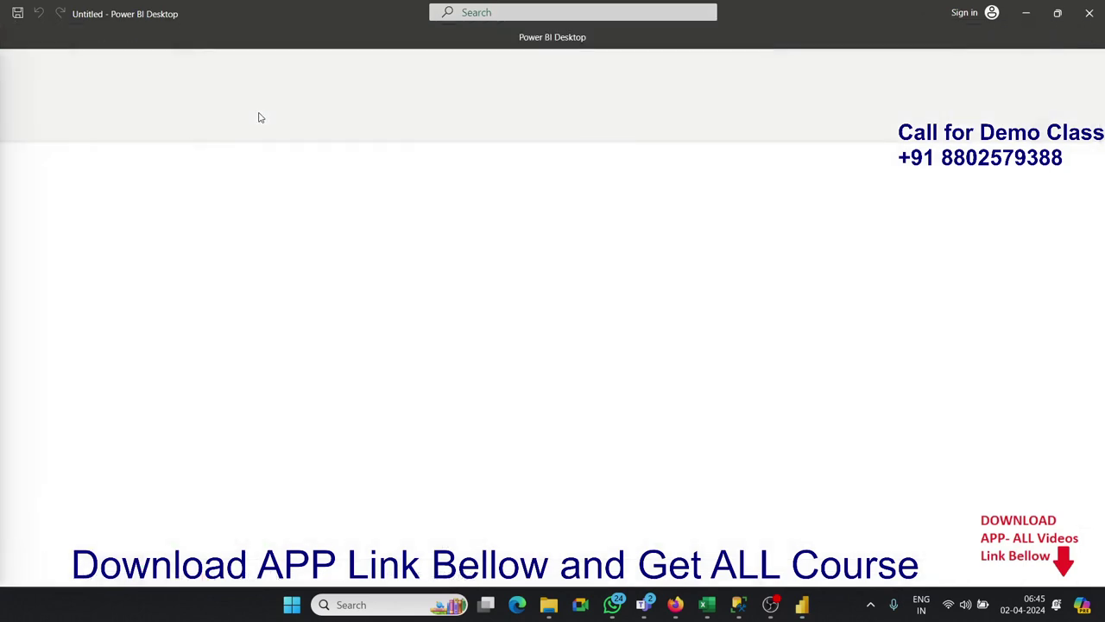
# Start connecting the report to a SQL Server database
pyautogui.click(132, 84)
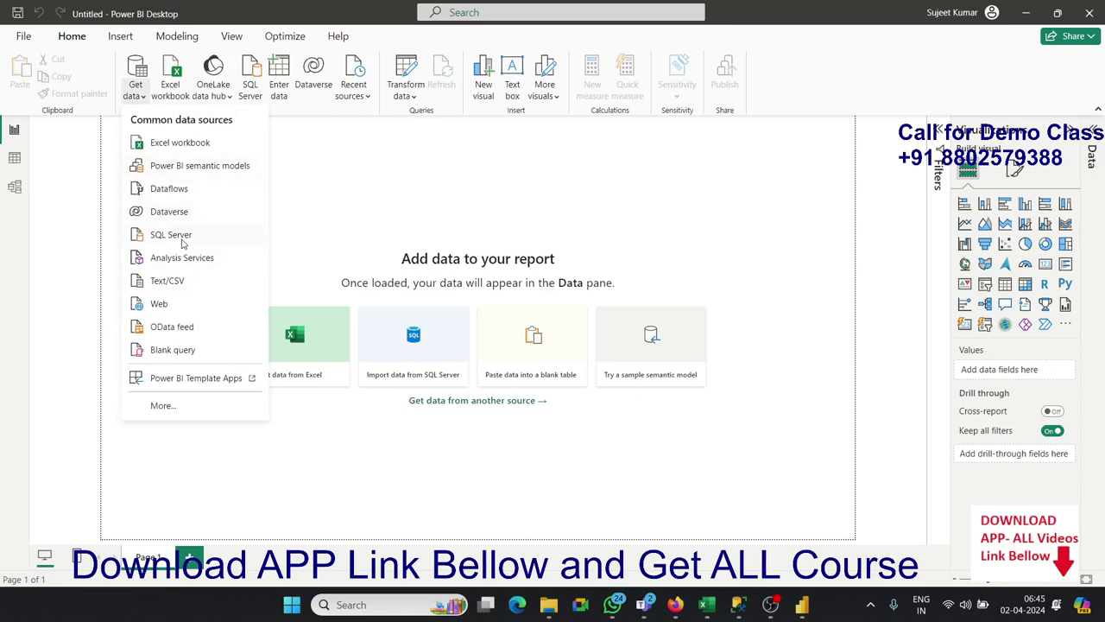
pyautogui.click(181, 241)
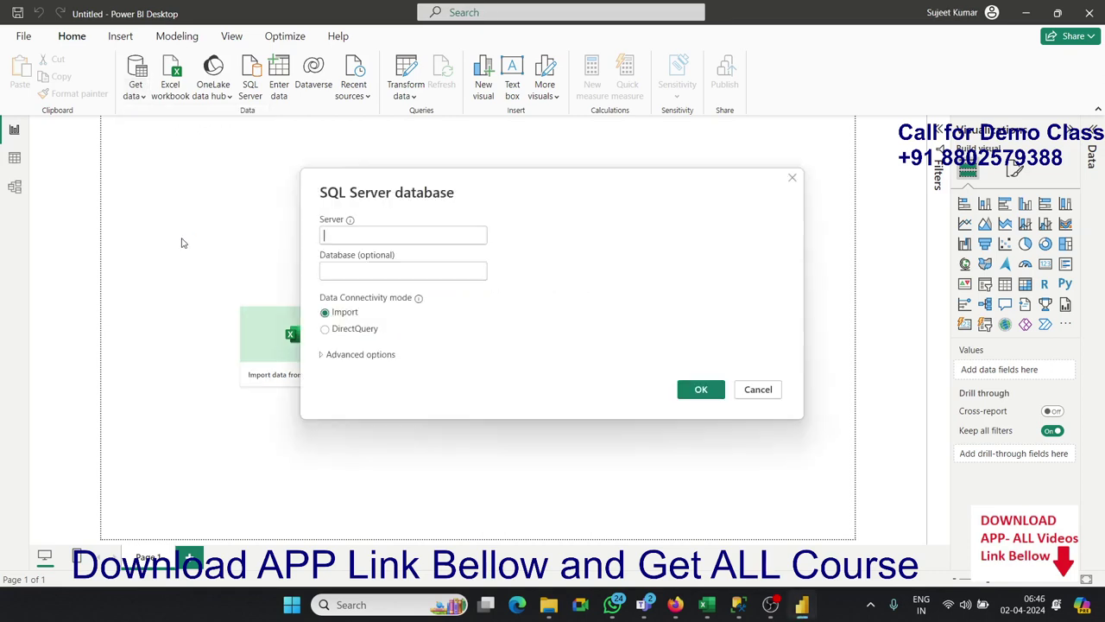